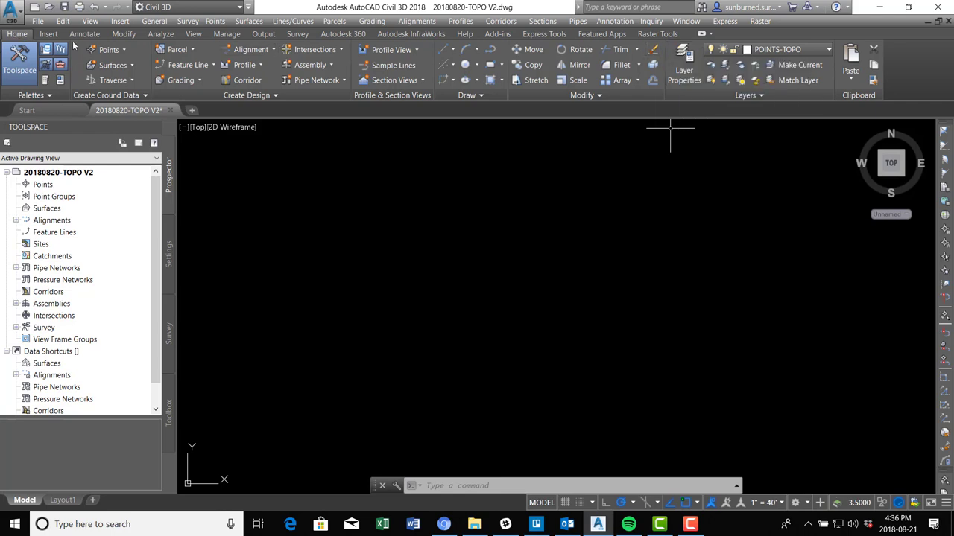
- Set the POINTS-TOPO layer's color to blue in the layer properties
{"action": "left_click", "coordinate": [684, 57]}
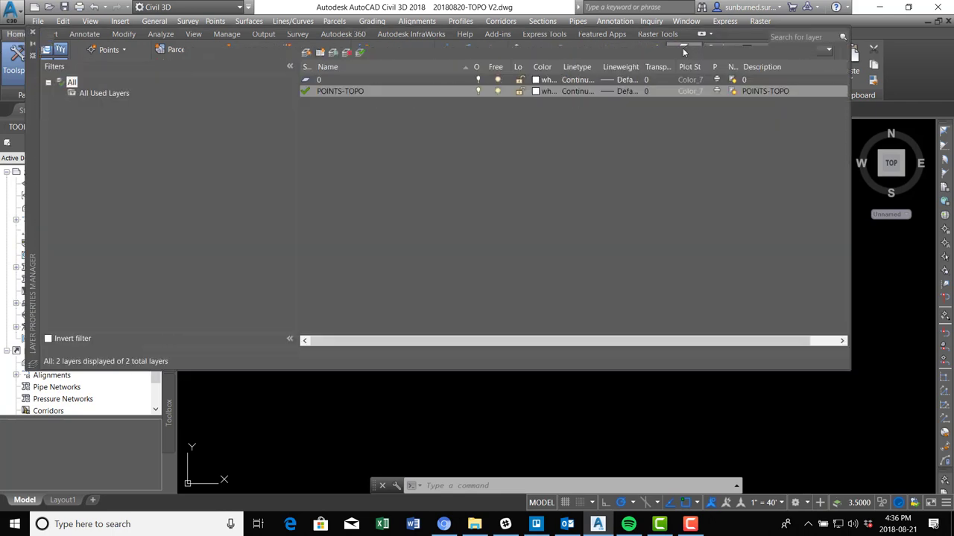
{"action": "left_click", "coordinate": [336, 81]}
{"action": "double_click", "coordinate": [350, 91]}
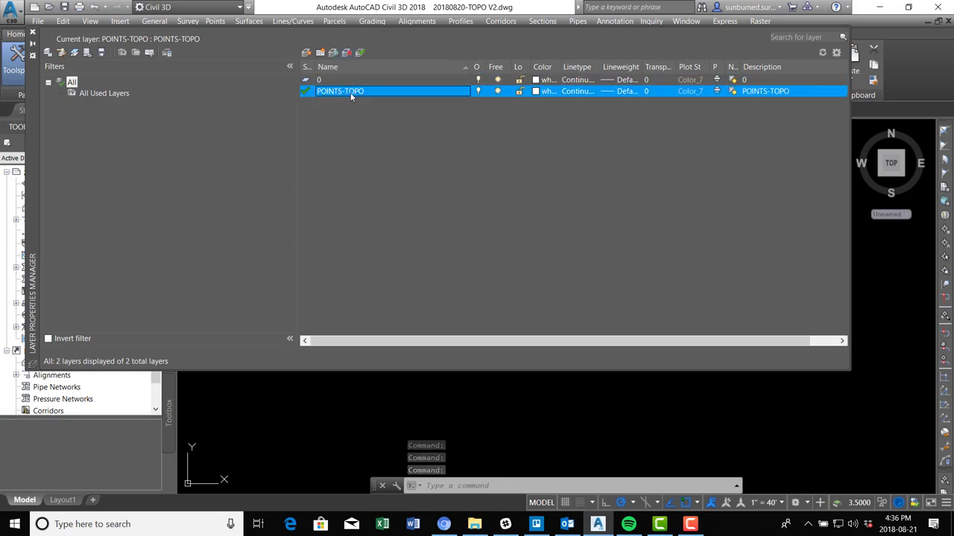
{"action": "left_click", "coordinate": [536, 92]}
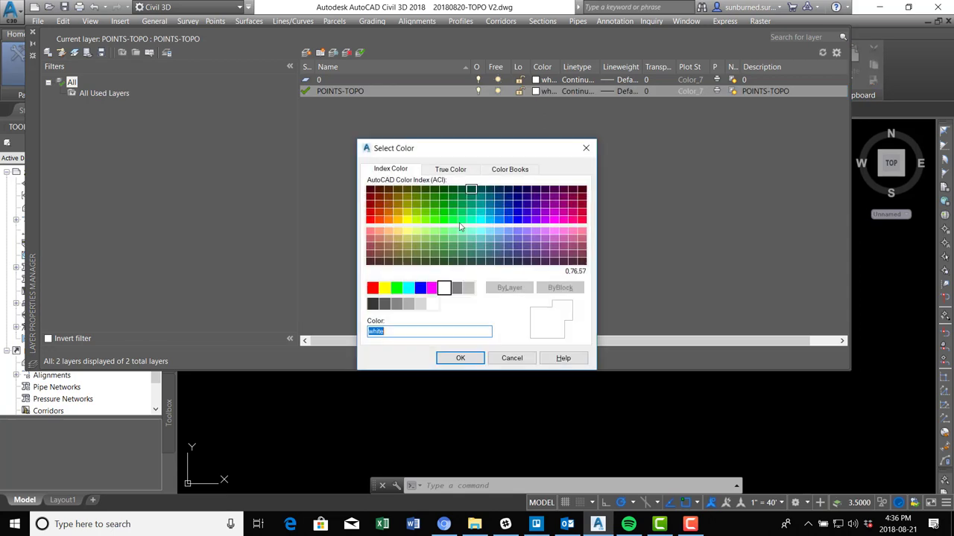
{"action": "left_click", "coordinate": [420, 288]}
{"action": "left_click", "coordinate": [460, 358]}
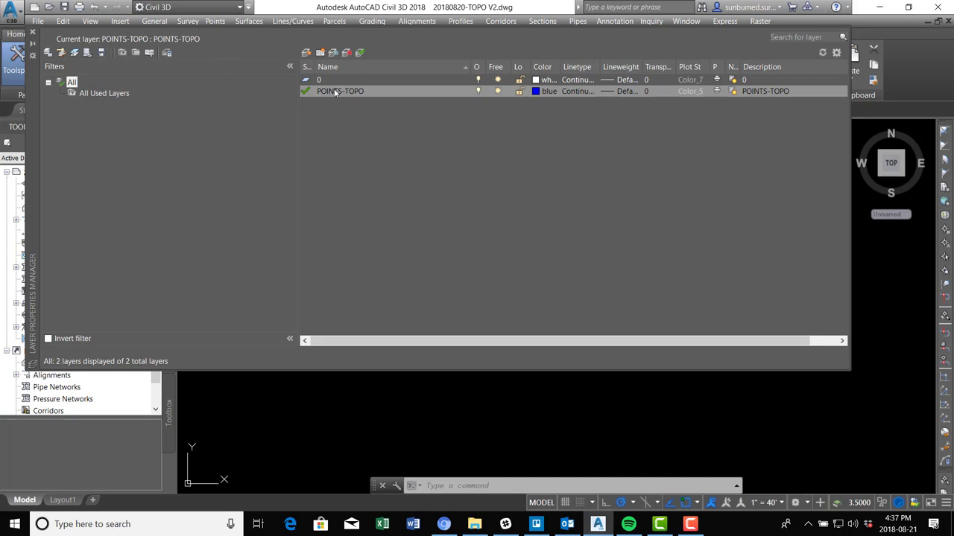
{"action": "left_click", "coordinate": [32, 32]}
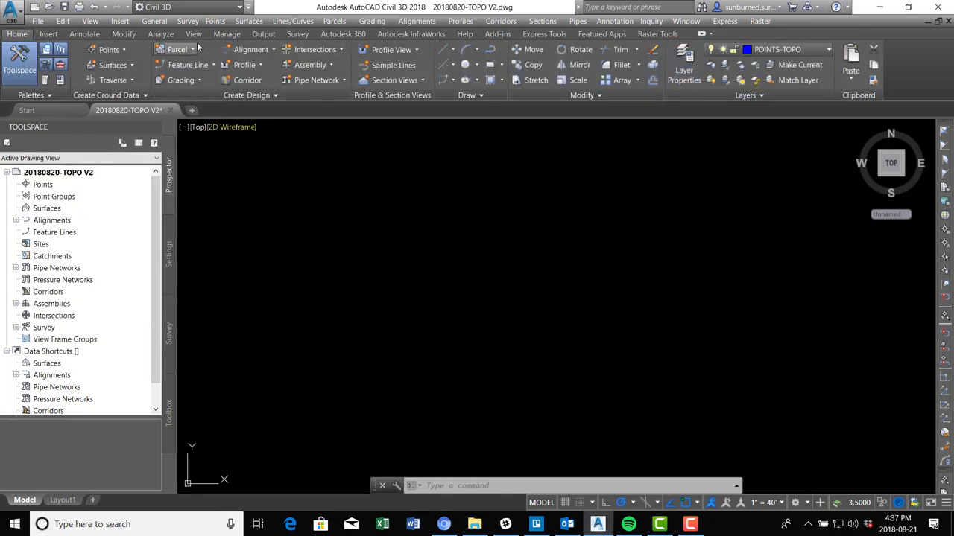
{"action": "left_click", "coordinate": [215, 20]}
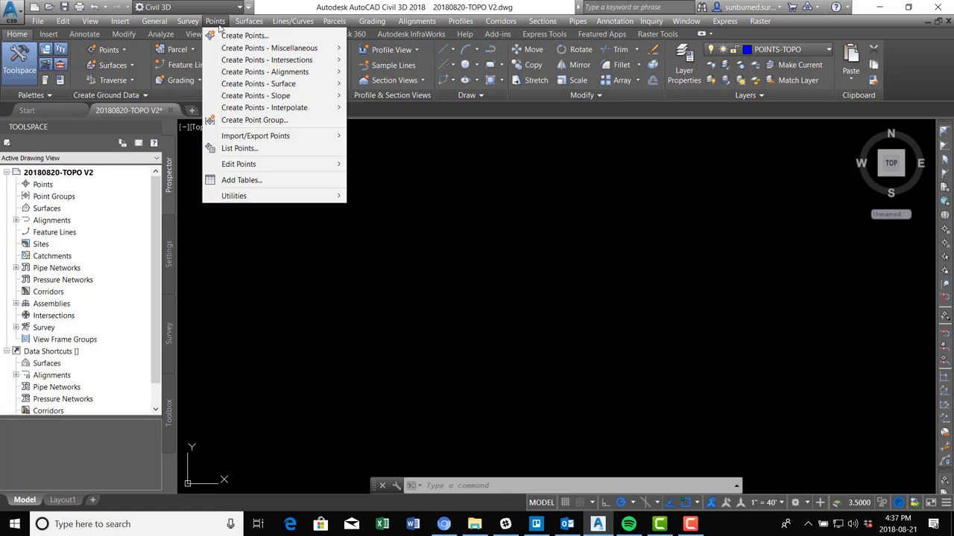
{"action": "left_click", "coordinate": [216, 22]}
{"action": "left_click", "coordinate": [370, 283]}
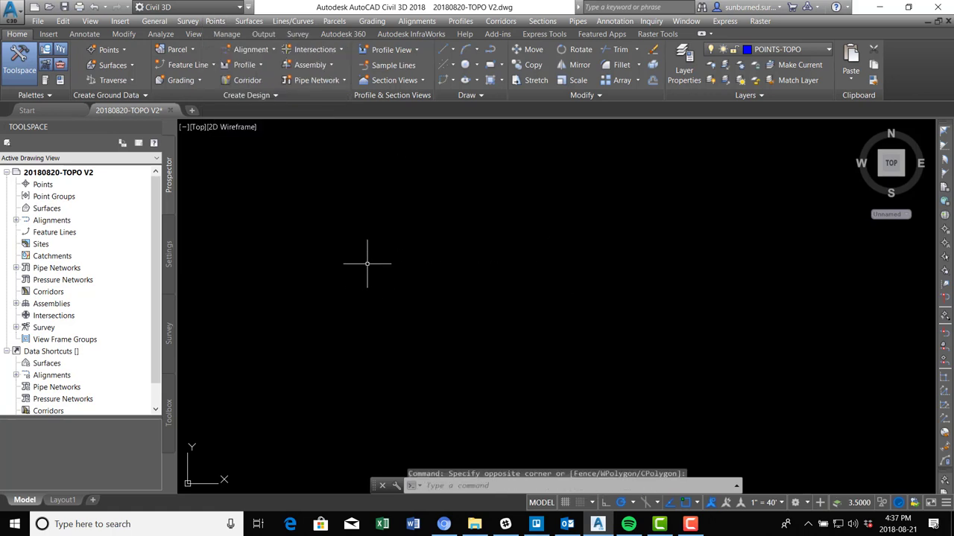
{"action": "left_click", "coordinate": [248, 7]}
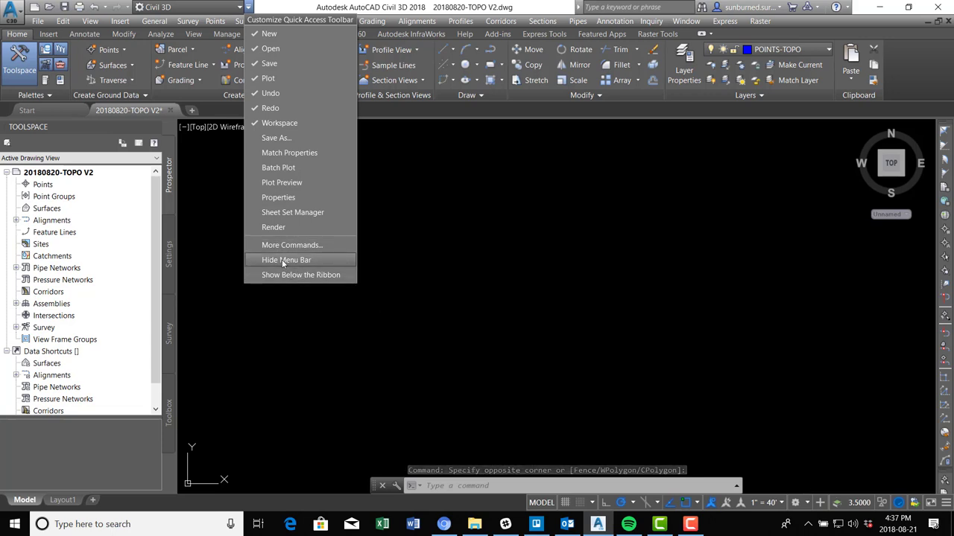
{"action": "left_click", "coordinate": [523, 249]}
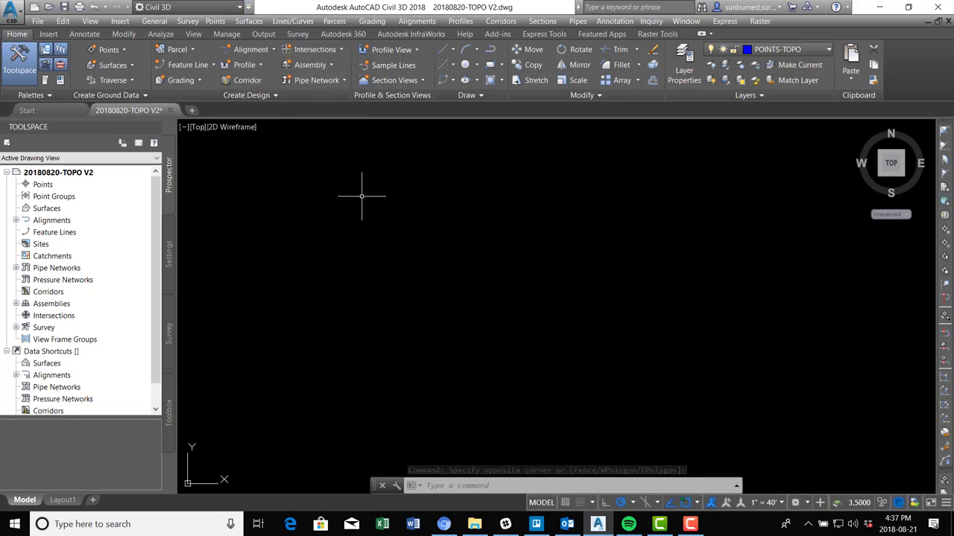
- Start importing points and browse for the source file in Box under GUIDA SURVEYING MANTECA, Active, JOBS
{"action": "left_click", "coordinate": [215, 21]}
{"action": "mouse_move", "coordinate": [276, 137]}
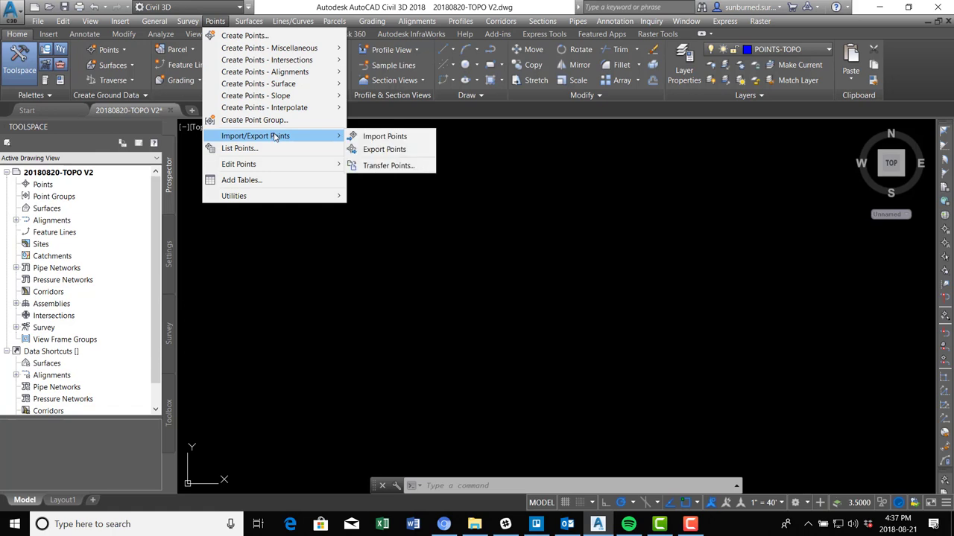
{"action": "left_click", "coordinate": [375, 140]}
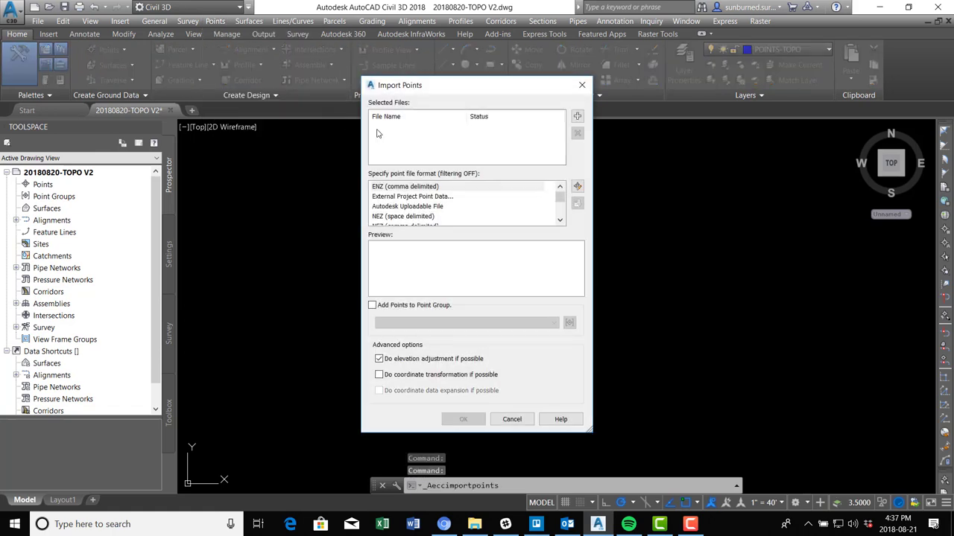
{"action": "left_click", "coordinate": [576, 116]}
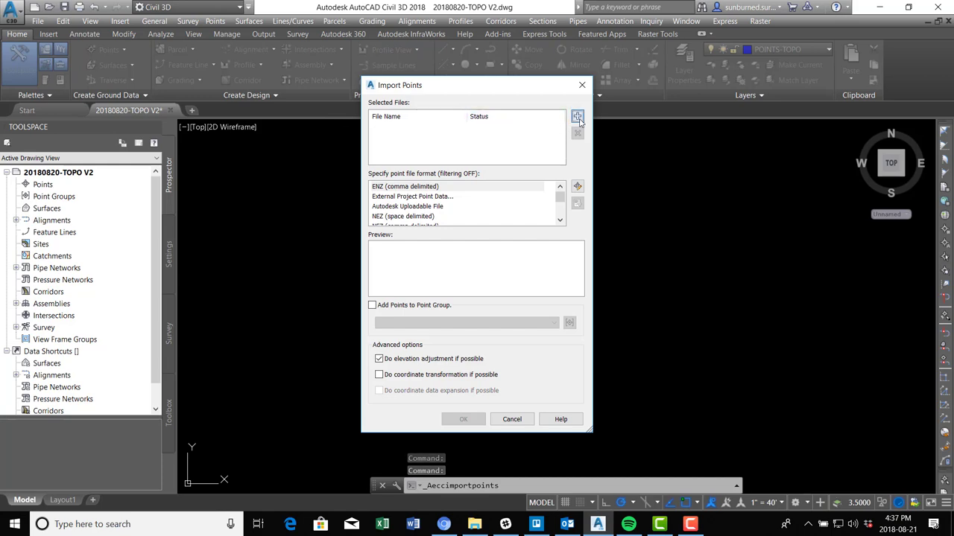
{"action": "left_click", "coordinate": [484, 129]}
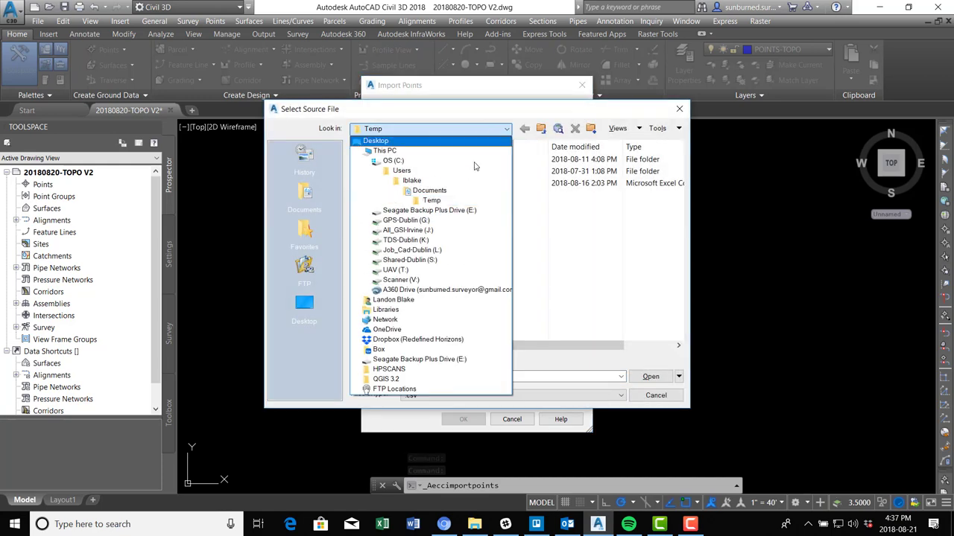
{"action": "left_click", "coordinate": [455, 350]}
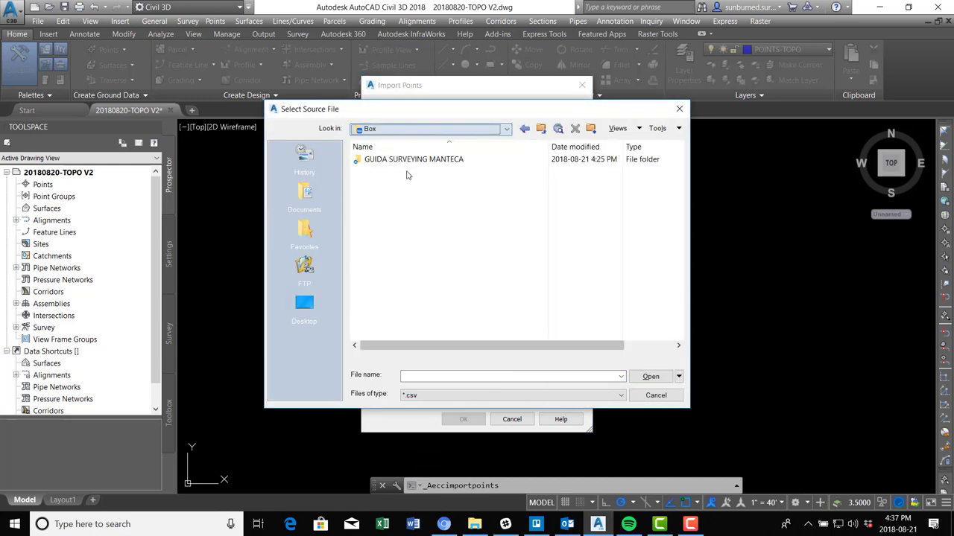
{"action": "double_click", "coordinate": [398, 160]}
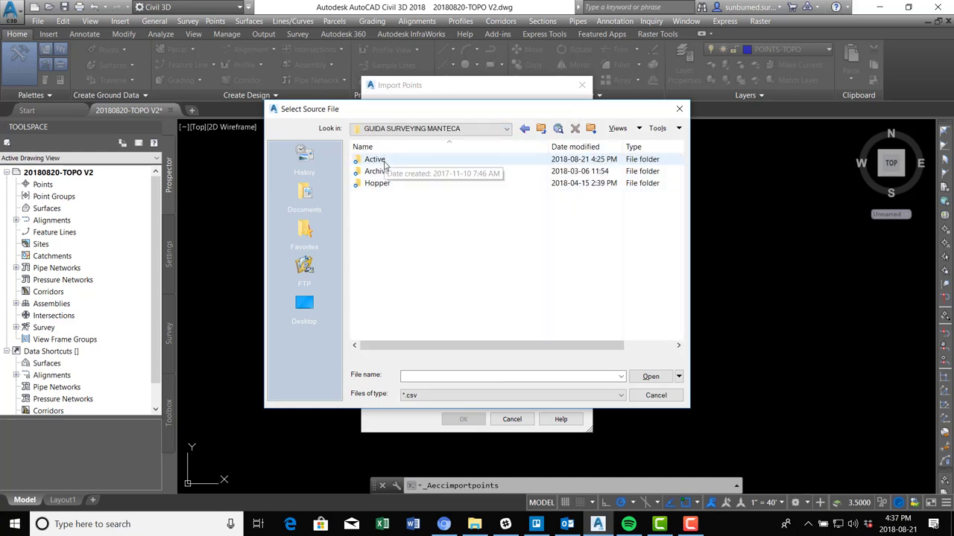
{"action": "double_click", "coordinate": [382, 161]}
{"action": "double_click", "coordinate": [377, 159]}
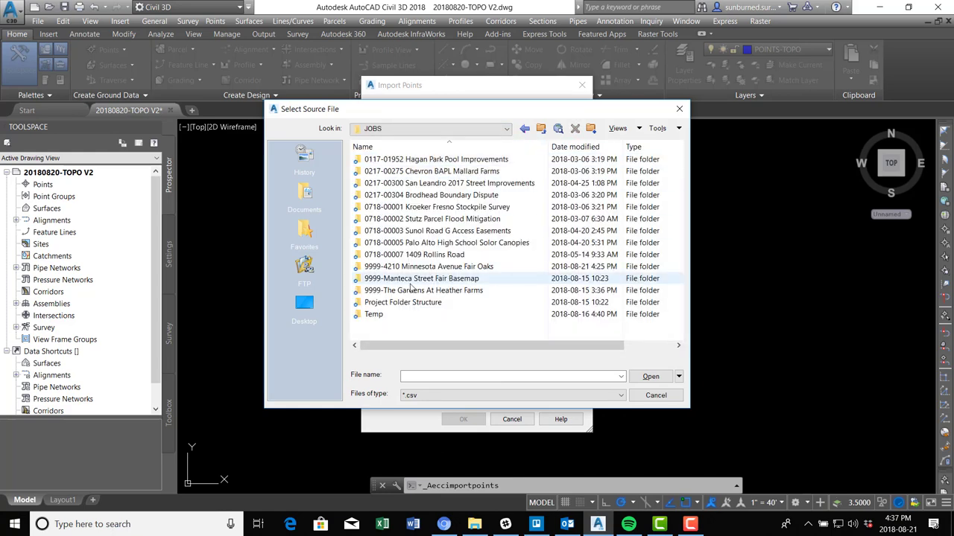
- Add 20180811-TOPO LB.csv from the Minnesota Avenue job's 20180802-Topo LB field folder as the import file
{"action": "double_click", "coordinate": [431, 266]}
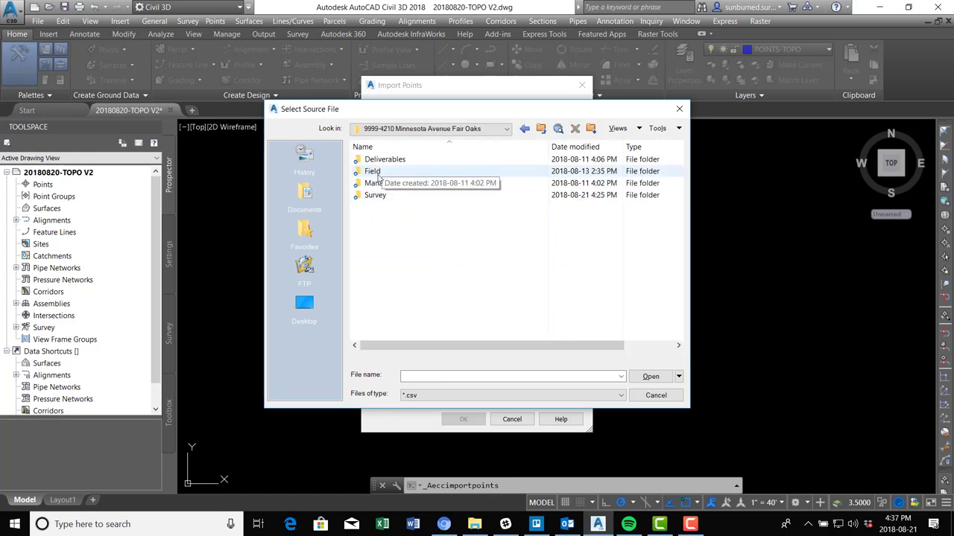
{"action": "double_click", "coordinate": [375, 172]}
{"action": "double_click", "coordinate": [378, 172]}
{"action": "left_click", "coordinate": [408, 160]}
{"action": "double_click", "coordinate": [408, 159]}
{"action": "left_click", "coordinate": [403, 164]}
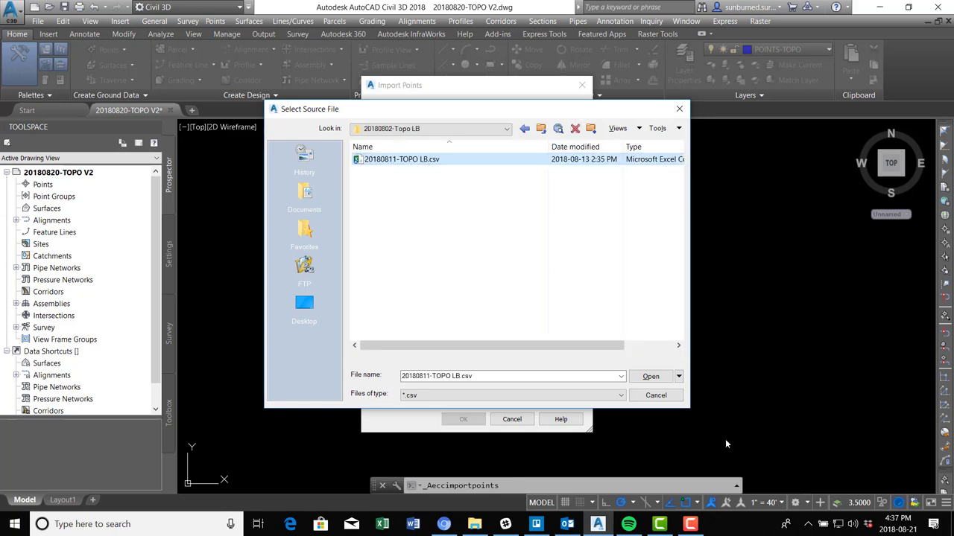
{"action": "left_click", "coordinate": [651, 376]}
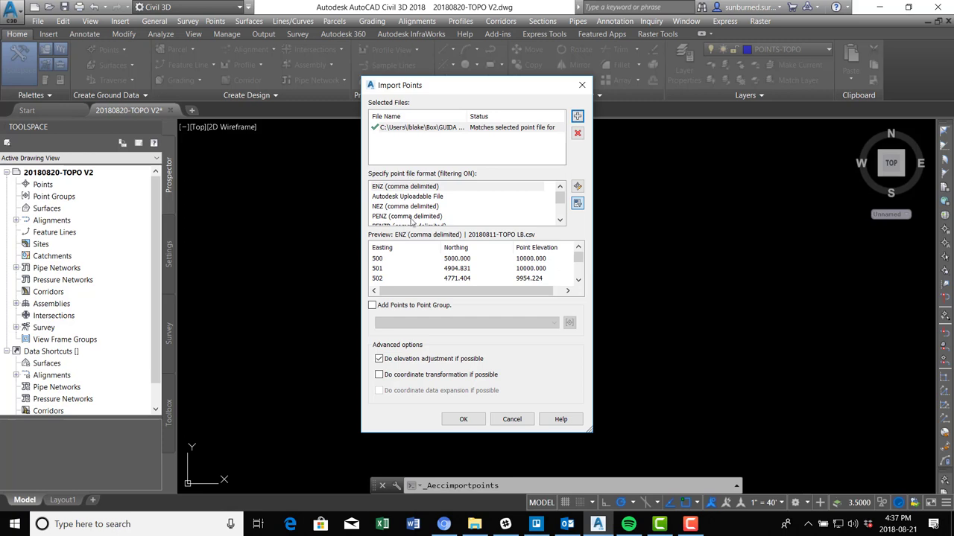
- Import the points in PNEZD (comma delimited) format with elevation adjustment turned off
{"action": "left_click_drag", "start_coordinate": [560, 197], "coordinate": [560, 209]}
{"action": "left_click", "coordinate": [376, 217]}
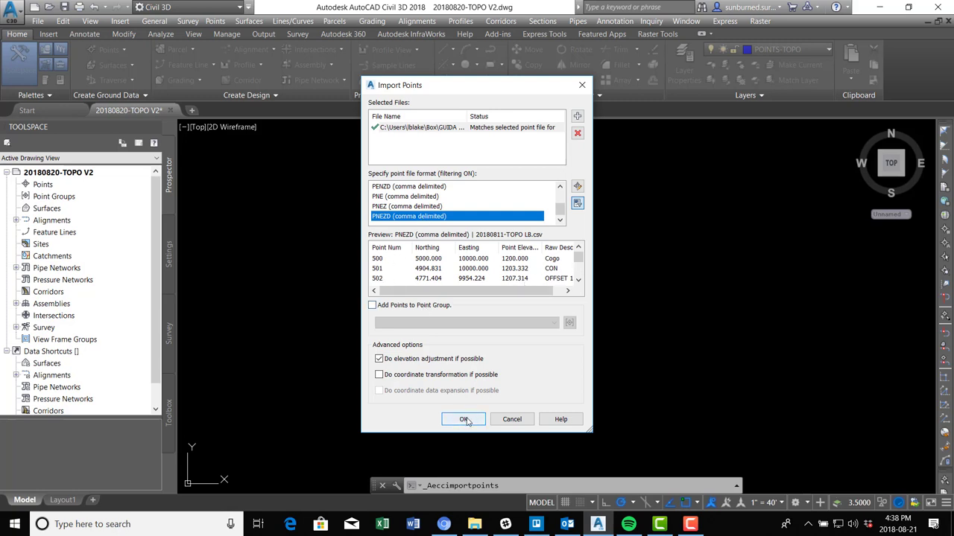
{"action": "left_click", "coordinate": [378, 358]}
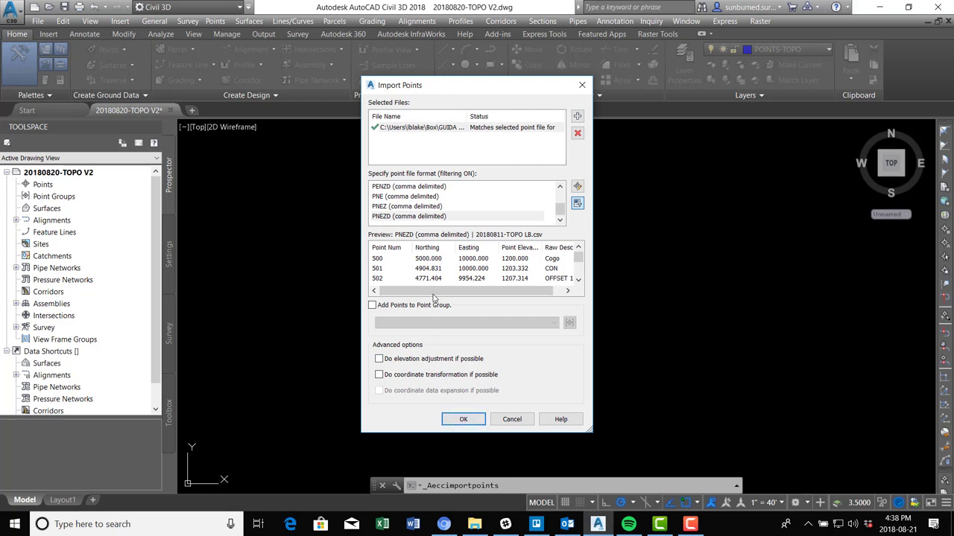
{"action": "left_click", "coordinate": [460, 421]}
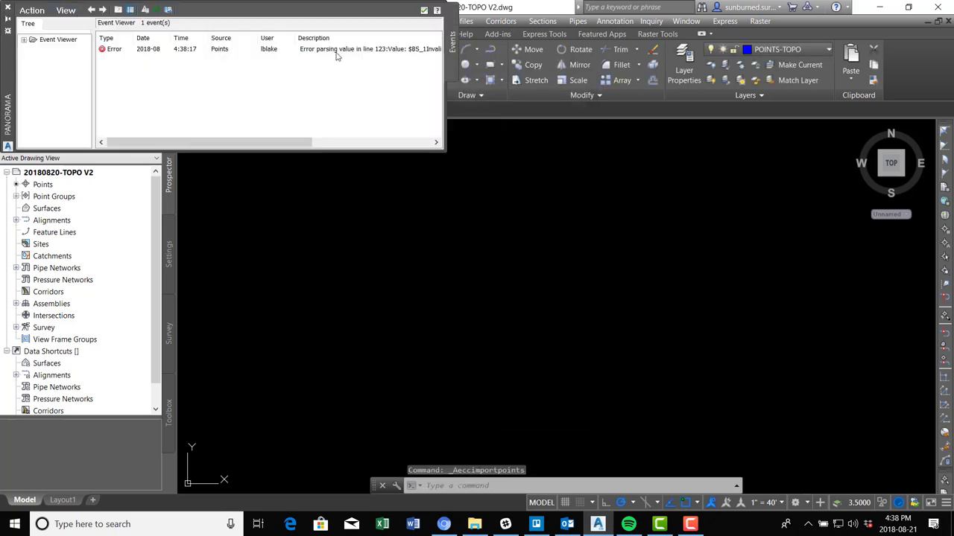
- Review the description of the point import error in the event viewer, and close the viewer
{"action": "left_click", "coordinate": [339, 51]}
{"action": "left_click_drag", "start_coordinate": [296, 142], "coordinate": [230, 145]}
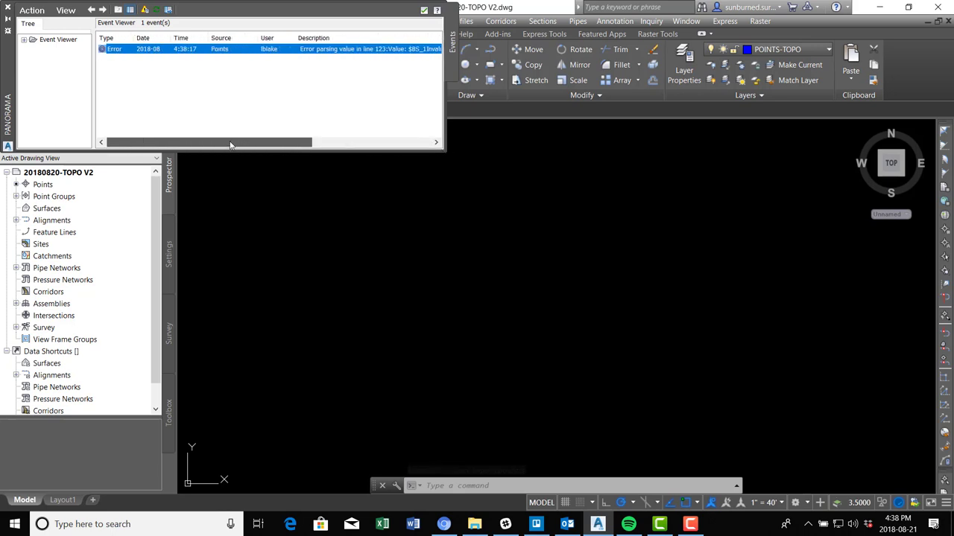
{"action": "left_click", "coordinate": [7, 7]}
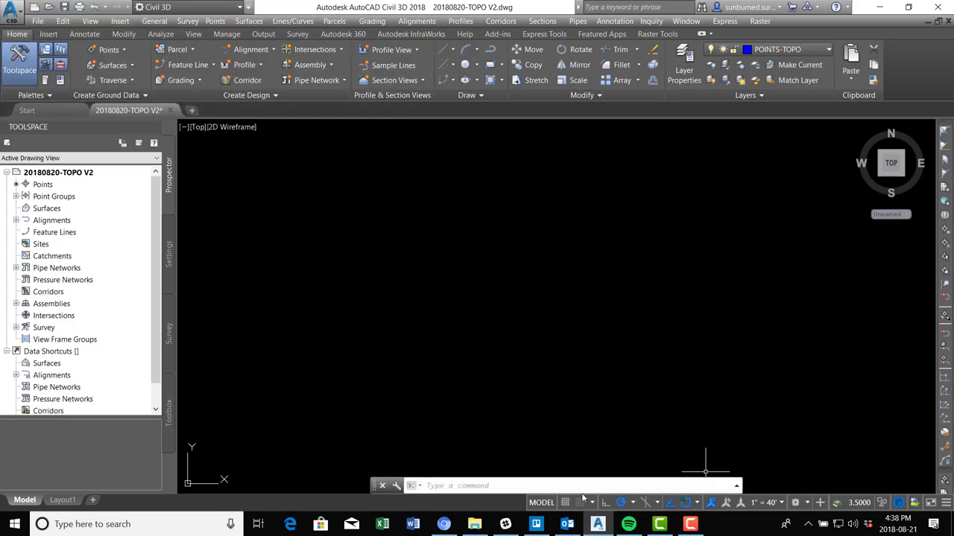
- Switch to File Explorer and go to the JOBS folder in Box under GUIDA SURVEYING MANTECA, Active
{"action": "left_click", "coordinate": [475, 525]}
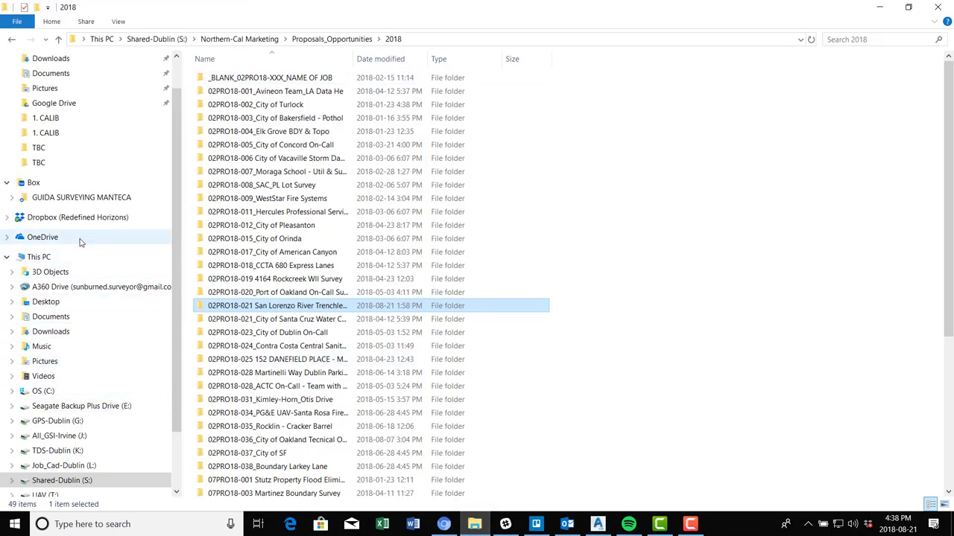
{"action": "left_click", "coordinate": [74, 198]}
{"action": "left_click", "coordinate": [233, 77]}
{"action": "left_click", "coordinate": [232, 78]}
{"action": "key", "text": "Escape"}
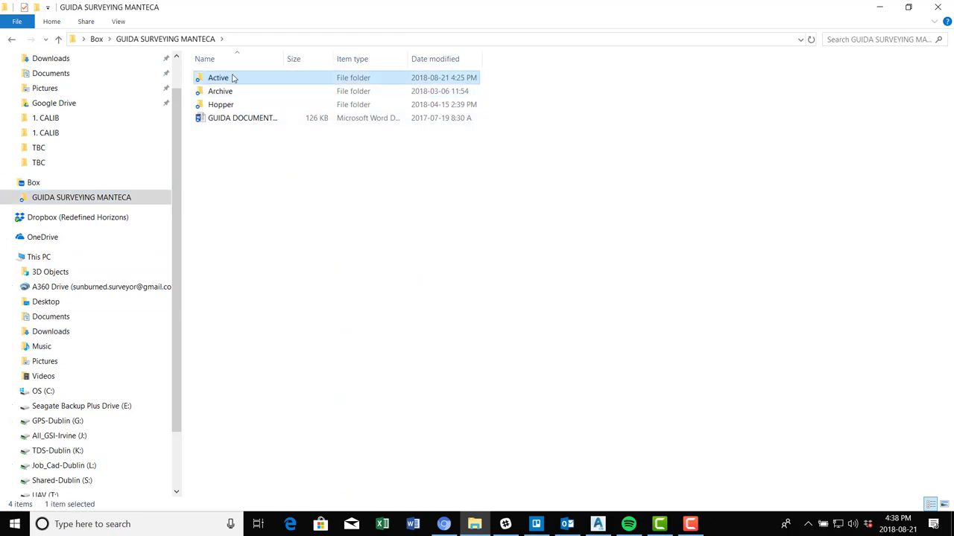
{"action": "double_click", "coordinate": [233, 78]}
{"action": "double_click", "coordinate": [217, 79]}
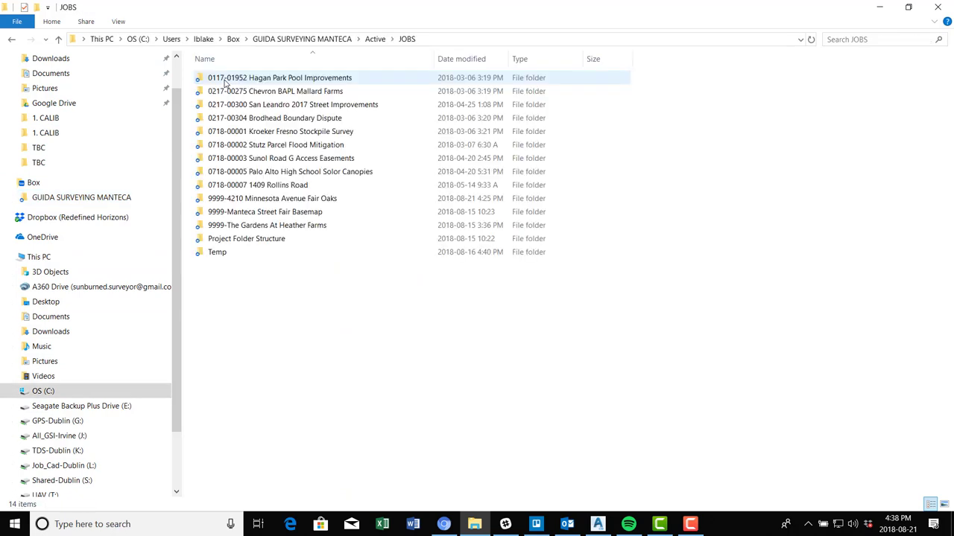
- Open 20180811-TOPO LB.csv in Excel from the Minnesota Avenue job's Field, Incoming, 20180802-Topo LB folder and maximize its window
{"action": "double_click", "coordinate": [264, 201]}
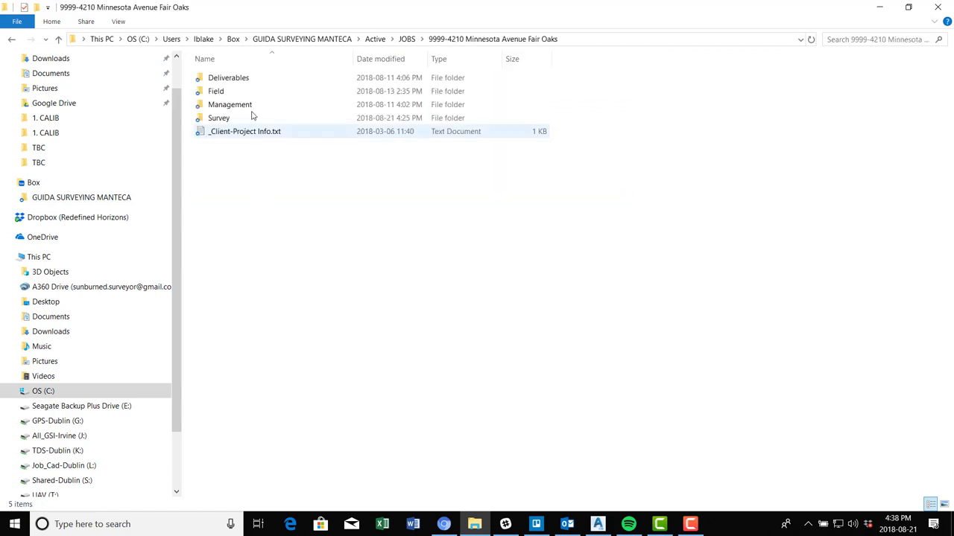
{"action": "double_click", "coordinate": [232, 93]}
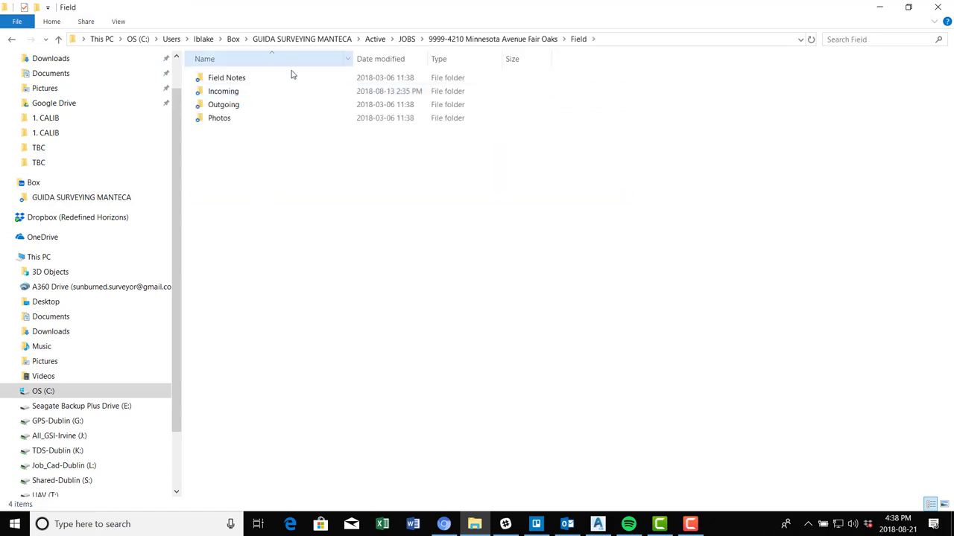
{"action": "double_click", "coordinate": [240, 92]}
{"action": "double_click", "coordinate": [240, 78]}
{"action": "double_click", "coordinate": [245, 92]}
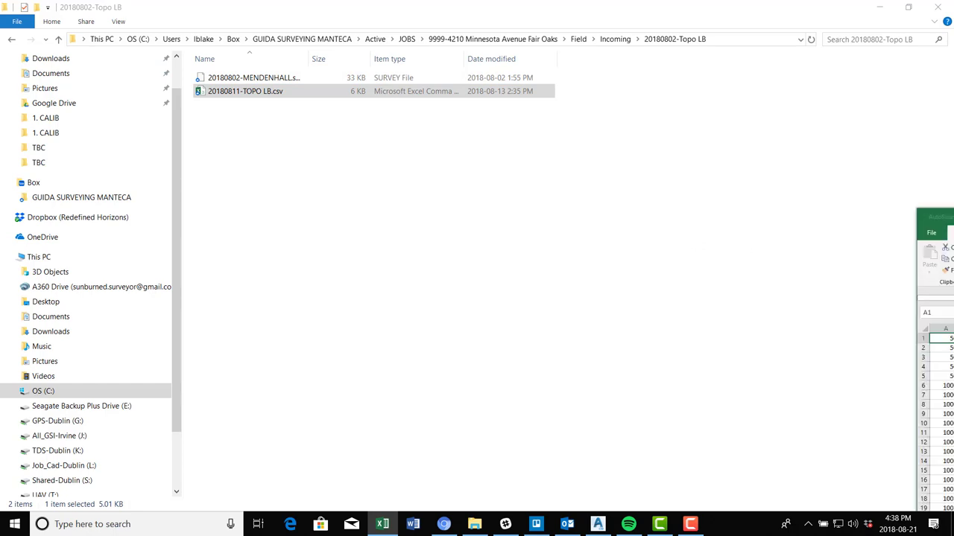
{"action": "left_click_drag", "start_coordinate": [953, 216], "coordinate": [417, 2]}
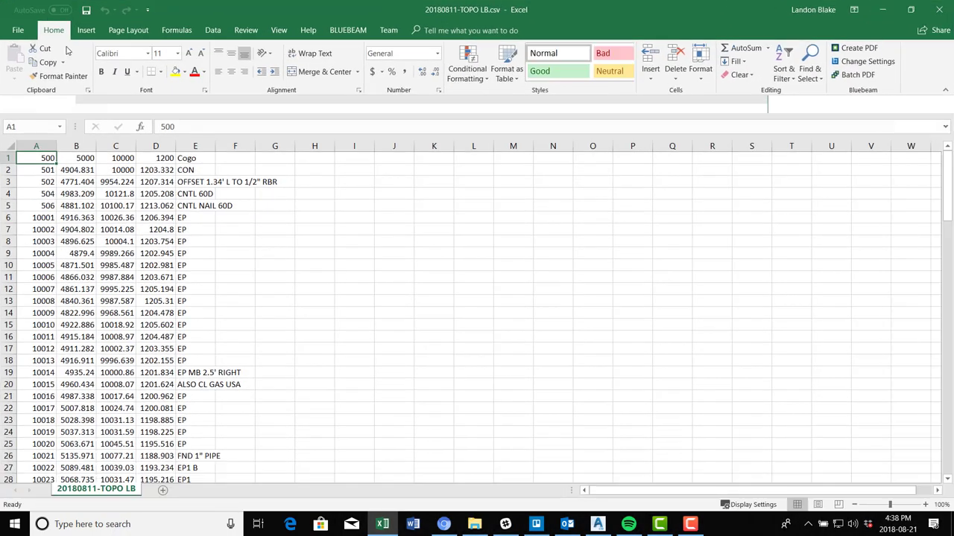
- Delete row 123, which holds the $BS_1 entry, at the end of the point list
{"action": "scroll", "coordinate": [34, 253], "scroll_direction": "down", "scroll_amount": 20}
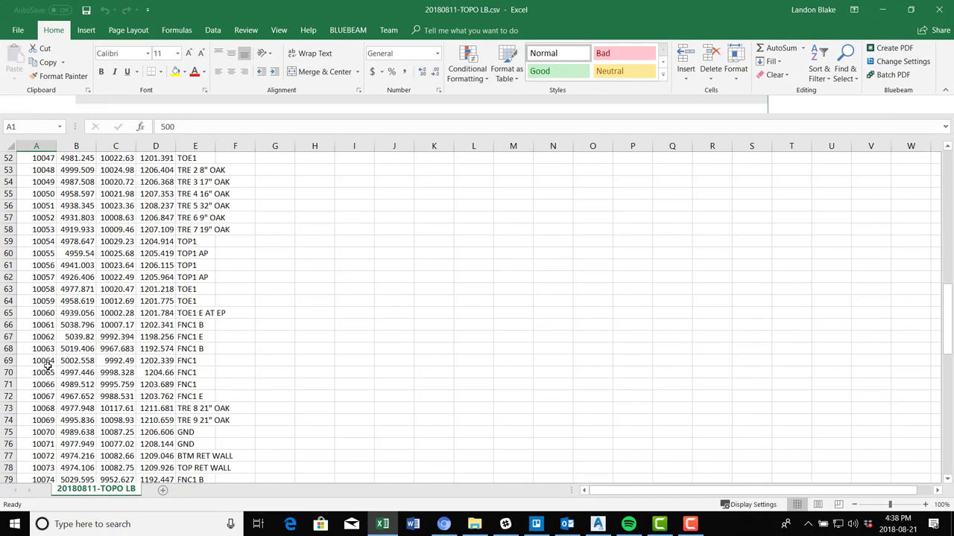
{"action": "scroll", "coordinate": [44, 375], "scroll_direction": "down", "scroll_amount": 14}
{"action": "left_click", "coordinate": [52, 290]}
{"action": "right_click", "coordinate": [6, 289]}
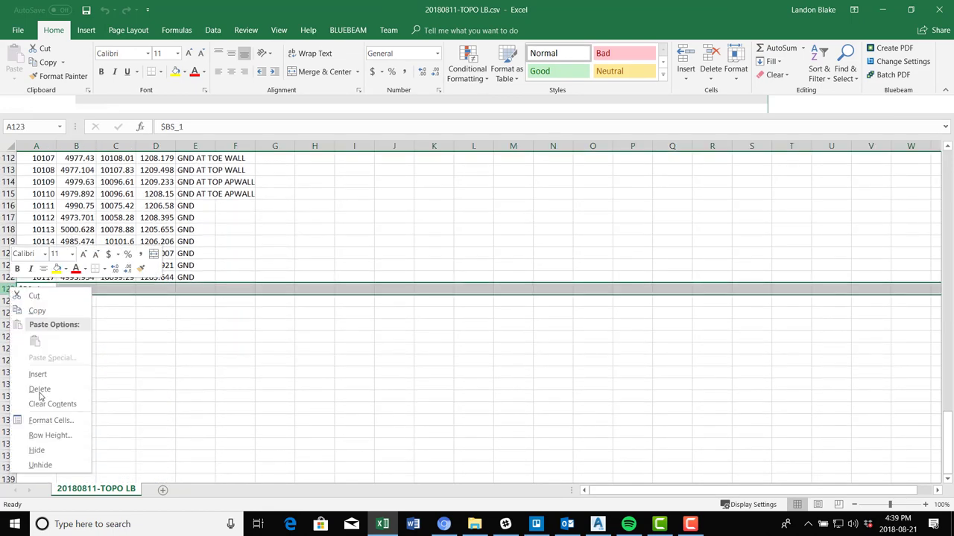
{"action": "left_click", "coordinate": [60, 390]}
- Save and close the cleaned CSV file, and return to Civil 3D
{"action": "left_click", "coordinate": [87, 9]}
{"action": "left_click", "coordinate": [940, 9]}
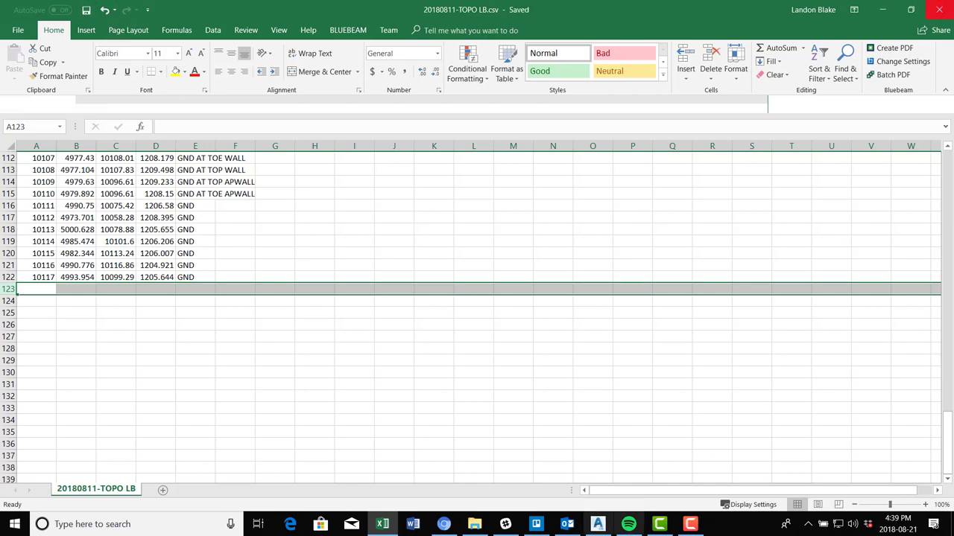
{"action": "left_click", "coordinate": [597, 524]}
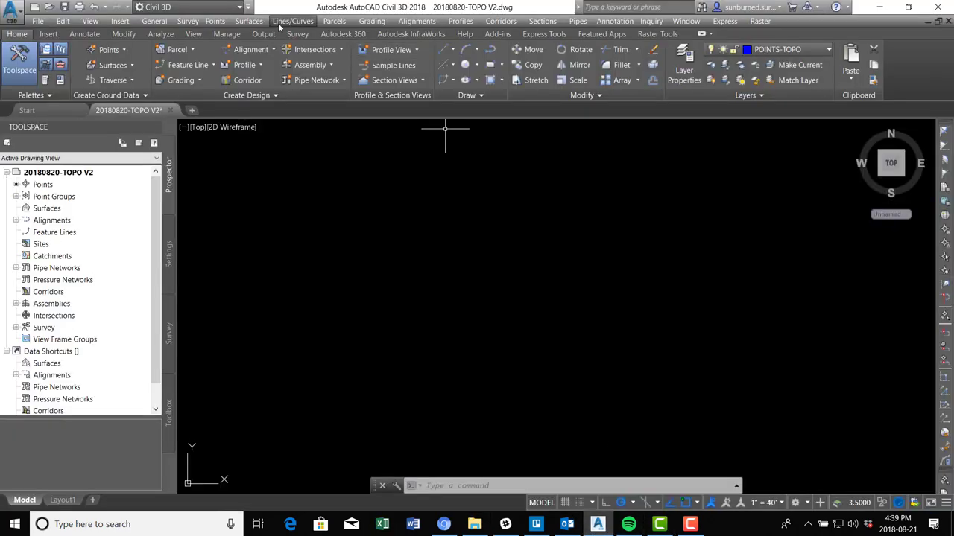
- Import the points from 20180811-TOPO LB.csv in the 20180802-Topo LB folder using the PNEZD (comma delimited) format
{"action": "left_click", "coordinate": [218, 20]}
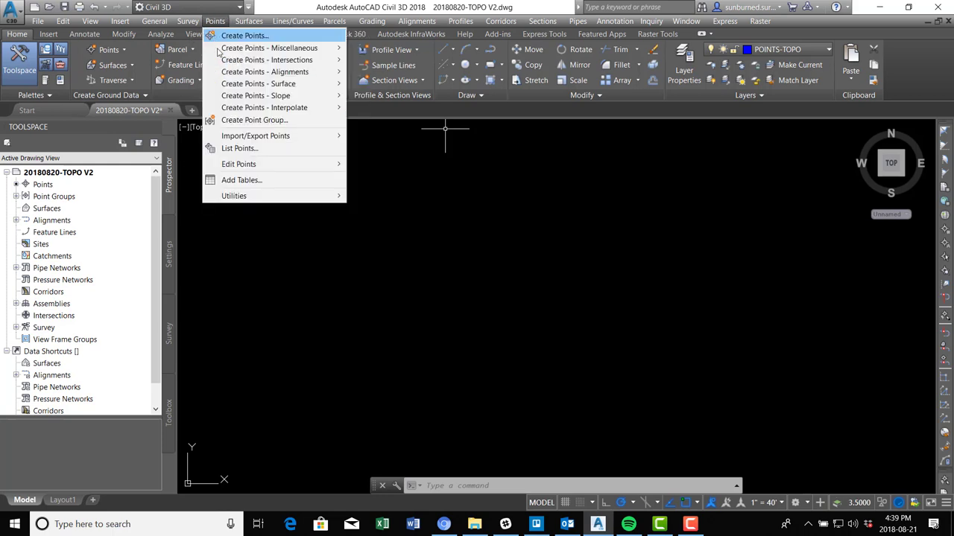
{"action": "mouse_move", "coordinate": [313, 136]}
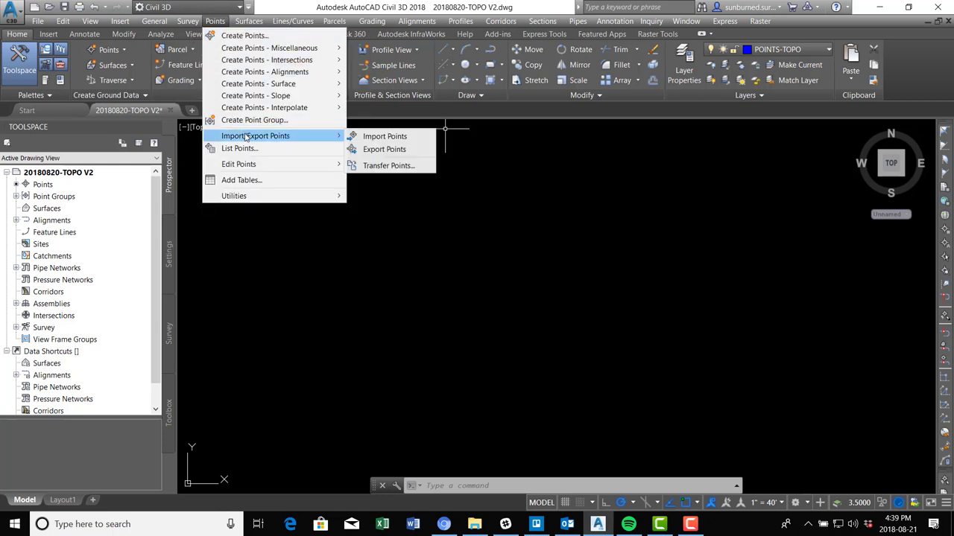
{"action": "left_click", "coordinate": [409, 140]}
{"action": "left_click", "coordinate": [579, 117]}
{"action": "left_click", "coordinate": [400, 159]}
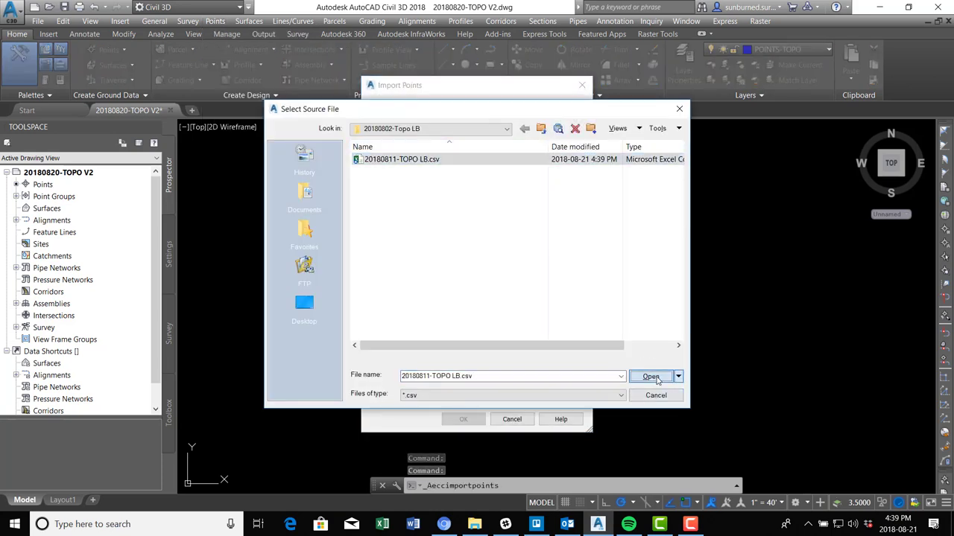
{"action": "left_click", "coordinate": [650, 377]}
{"action": "scroll", "coordinate": [423, 216], "scroll_direction": "down", "scroll_amount": 2}
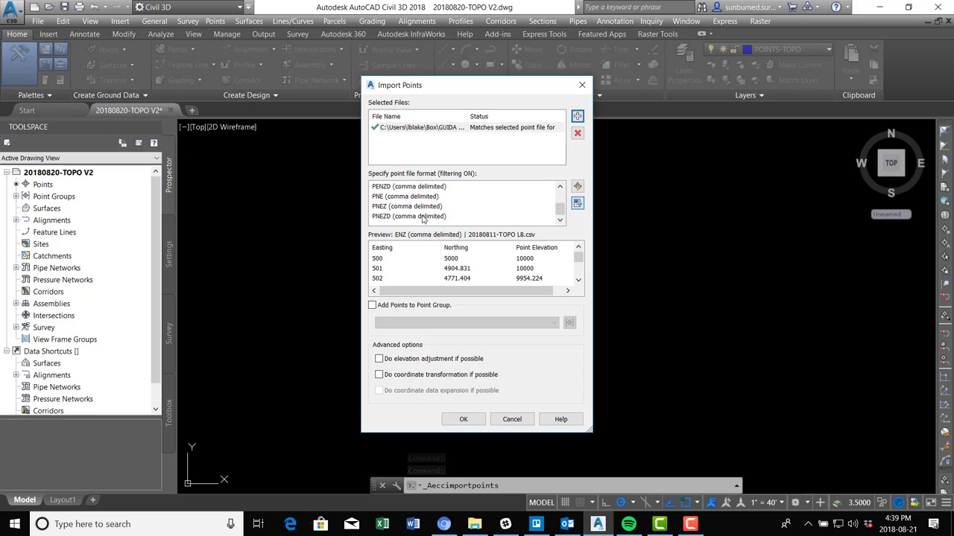
{"action": "left_click", "coordinate": [417, 217]}
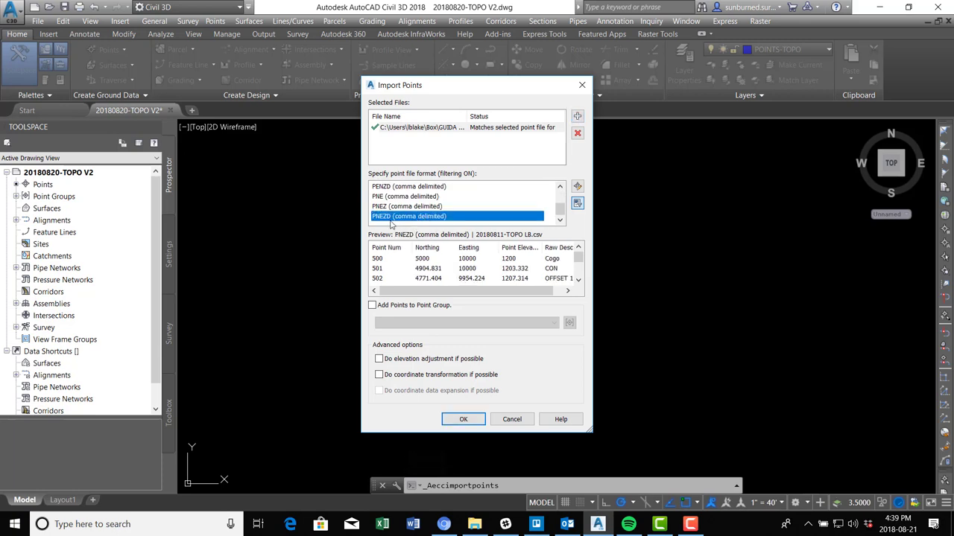
{"action": "left_click", "coordinate": [462, 420]}
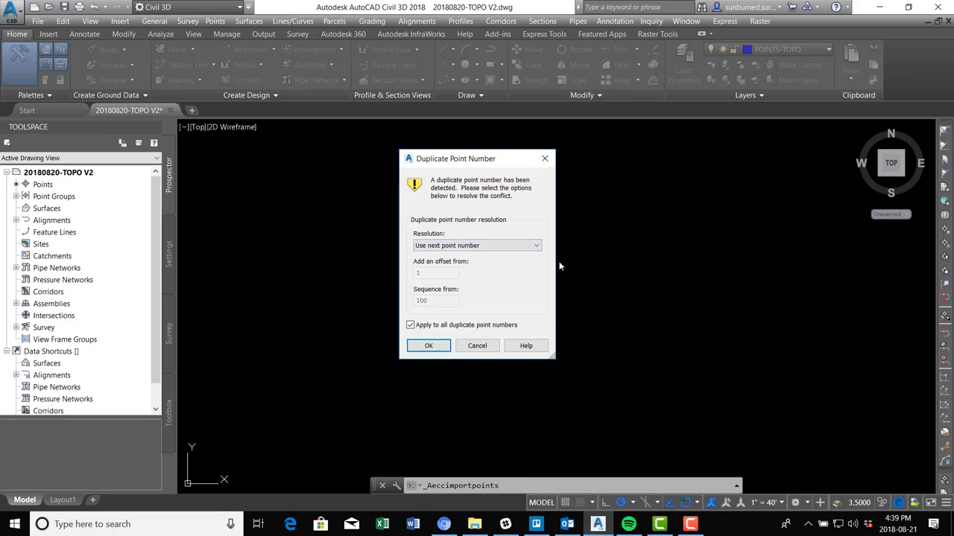
- Resolve the duplicate point numbers with the Overwrite option, applied to all duplicates
{"action": "left_click", "coordinate": [534, 249]}
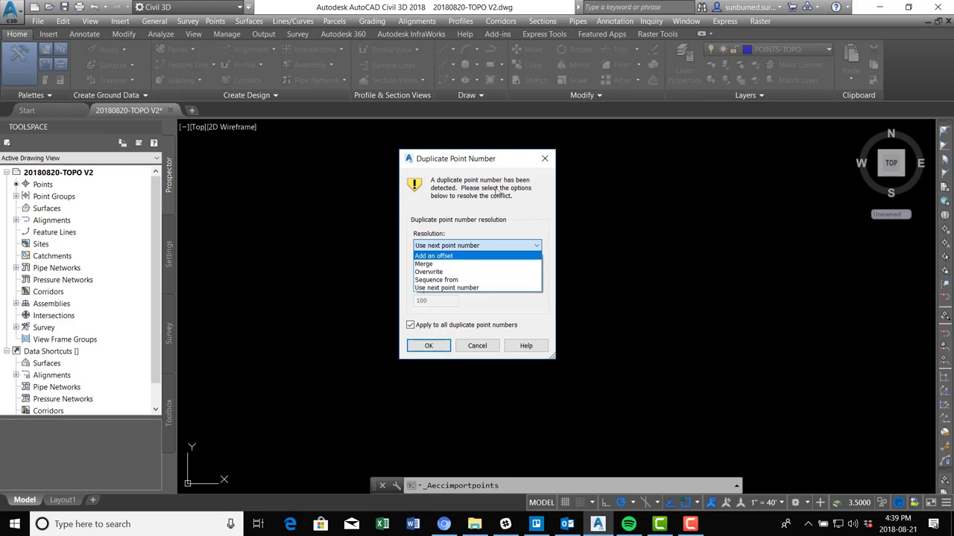
{"action": "left_click", "coordinate": [430, 271]}
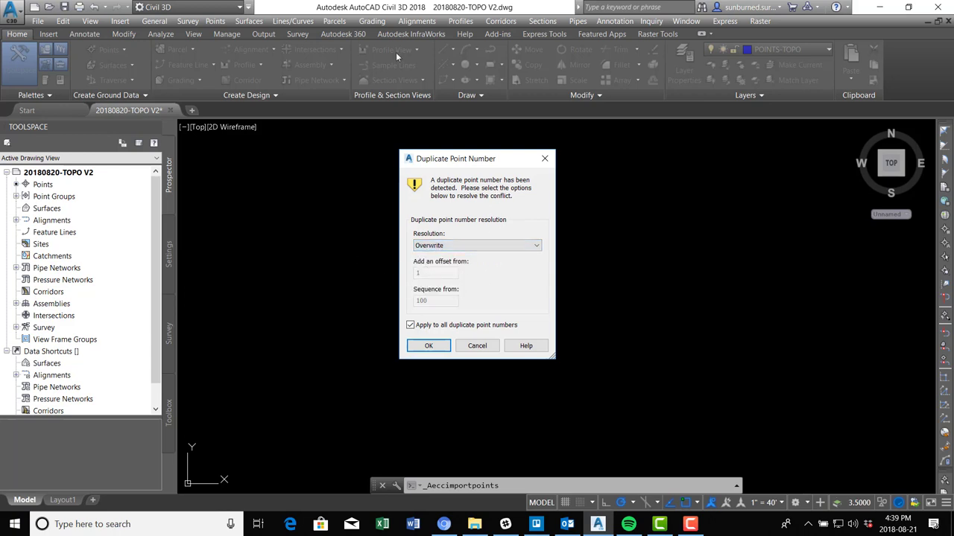
{"action": "left_click", "coordinate": [427, 345]}
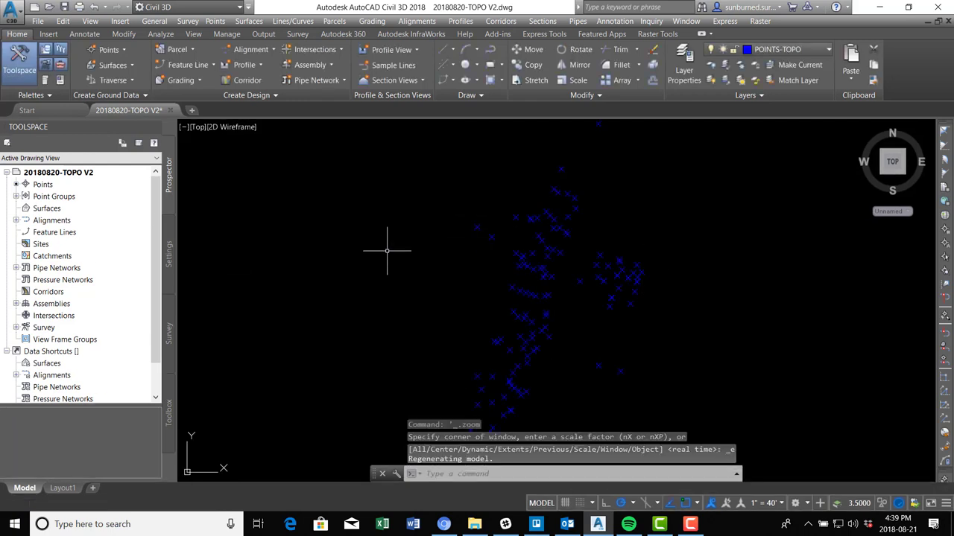
- Examine the layout of the imported survey points across the full drawing extents
{"action": "scroll", "coordinate": [417, 294], "scroll_direction": "up", "scroll_amount": 10}
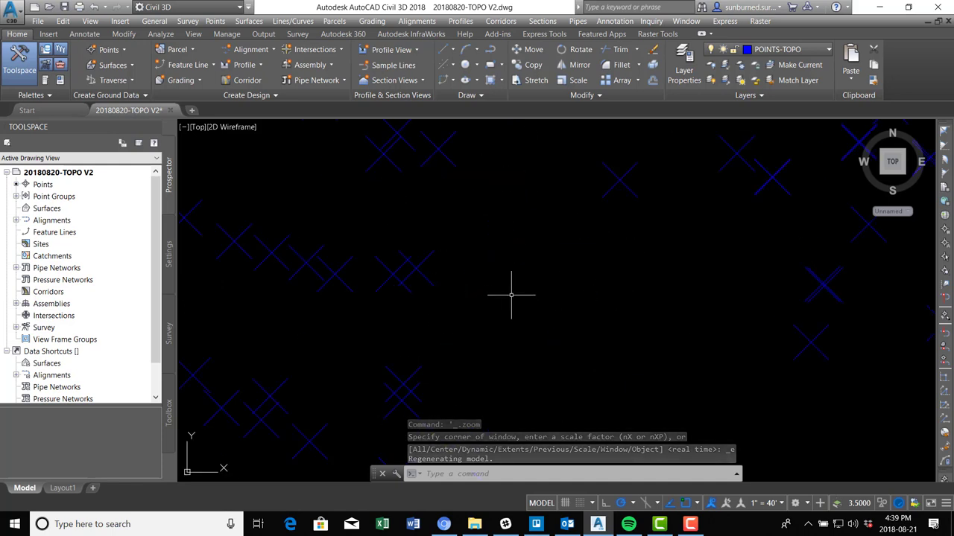
{"action": "type", "text": "z"}
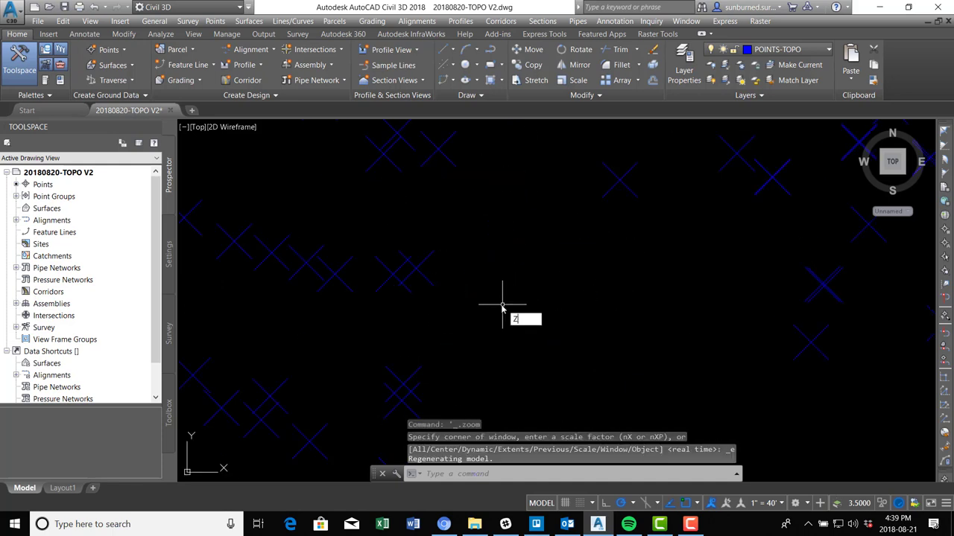
{"action": "key", "text": "Return"}
{"action": "type", "text": "e"}
{"action": "key", "text": "Return"}
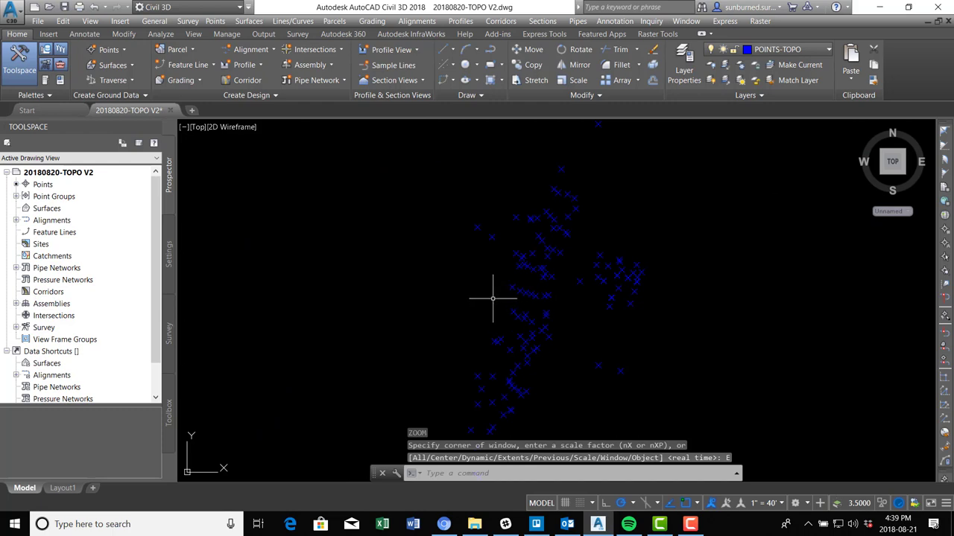
{"action": "scroll", "coordinate": [548, 224], "scroll_direction": "up", "scroll_amount": 5}
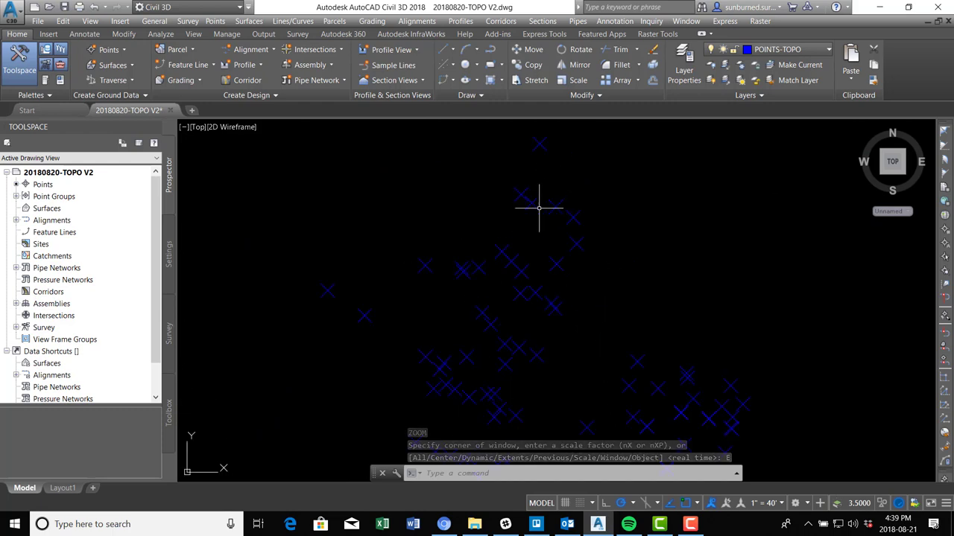
{"action": "scroll", "coordinate": [462, 298], "scroll_direction": "down", "scroll_amount": 3}
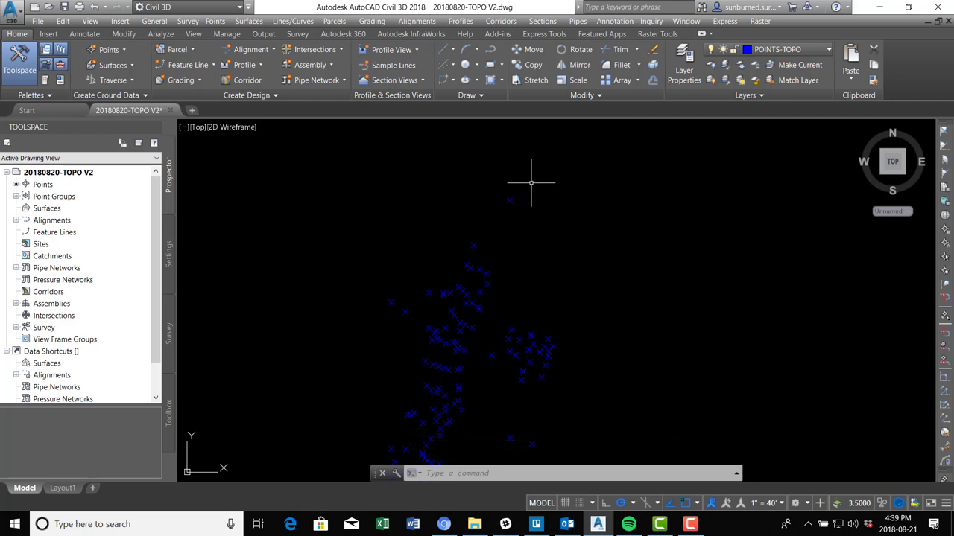
- Select the isolated northernmost survey point and display its properties to check its description and layer
{"action": "left_click", "coordinate": [506, 206]}
{"action": "scroll", "coordinate": [485, 187], "scroll_direction": "up", "scroll_amount": 5}
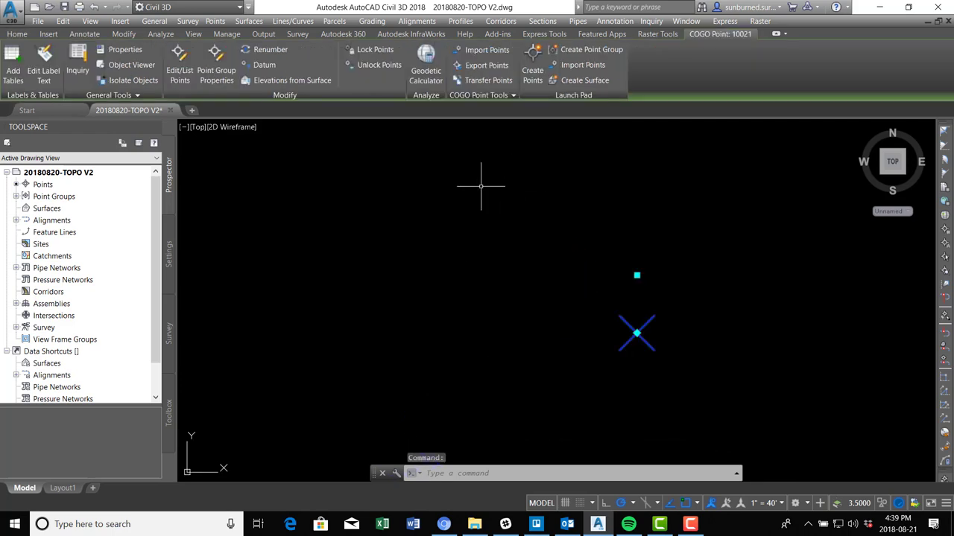
{"action": "right_click", "coordinate": [645, 339]}
{"action": "left_click", "coordinate": [581, 331]}
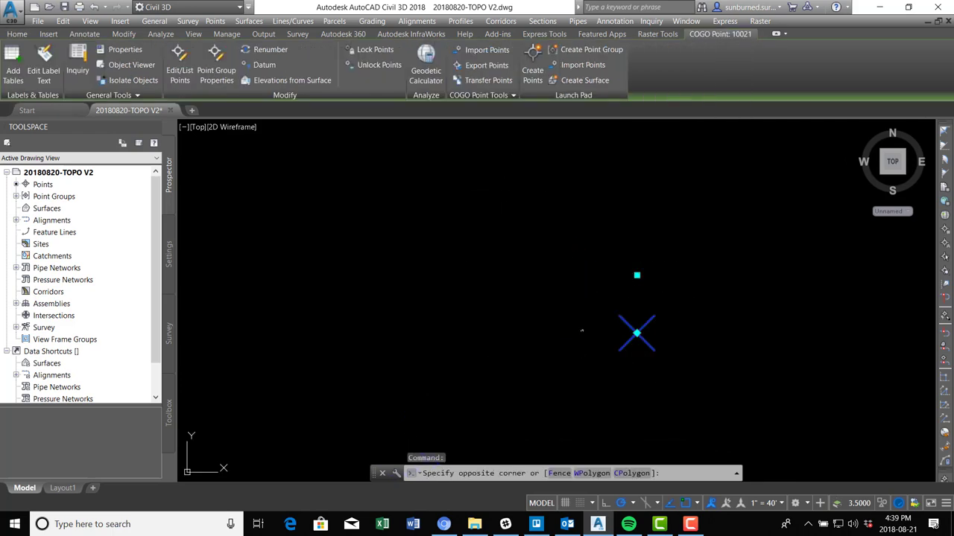
{"action": "left_click", "coordinate": [582, 353]}
{"action": "middle_click_drag", "start_coordinate": [673, 366], "coordinate": [522, 315]}
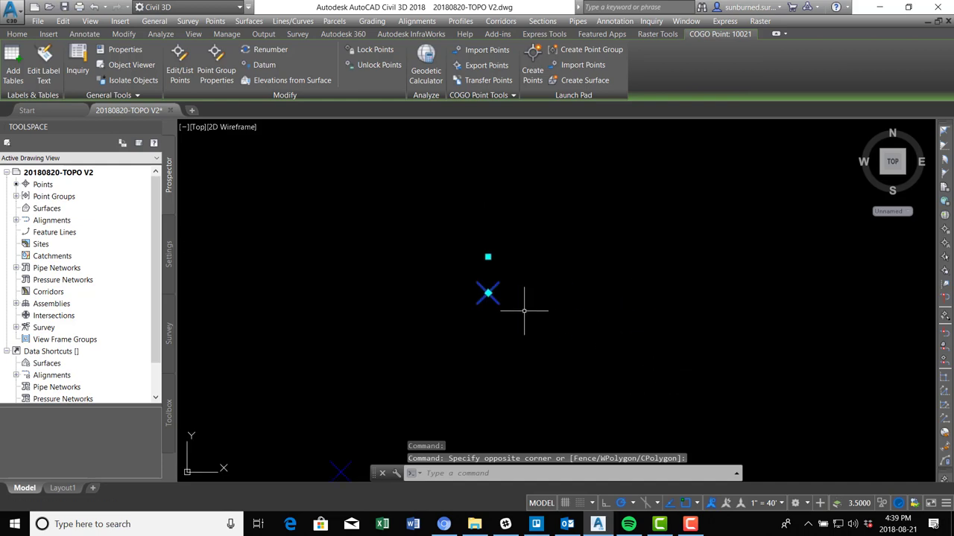
{"action": "scroll", "coordinate": [502, 298], "scroll_direction": "down", "scroll_amount": 3}
{"action": "scroll", "coordinate": [492, 279], "scroll_direction": "down", "scroll_amount": 4}
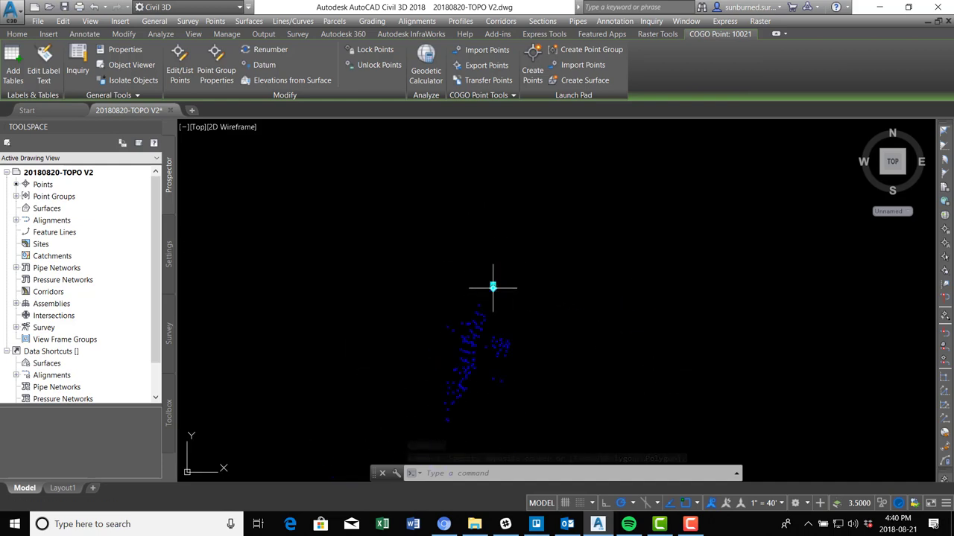
{"action": "scroll", "coordinate": [487, 277], "scroll_direction": "up", "scroll_amount": 3}
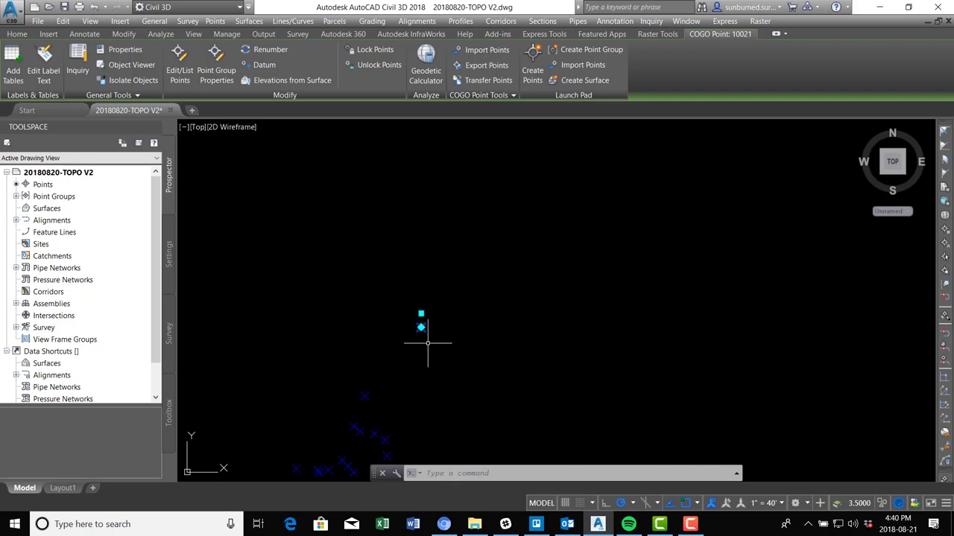
{"action": "right_click", "coordinate": [424, 328]}
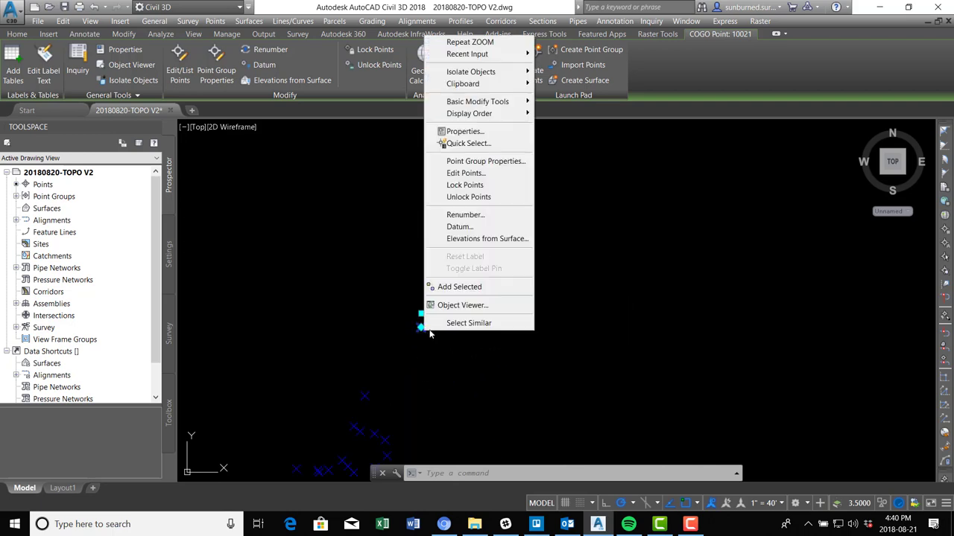
{"action": "left_click", "coordinate": [481, 132]}
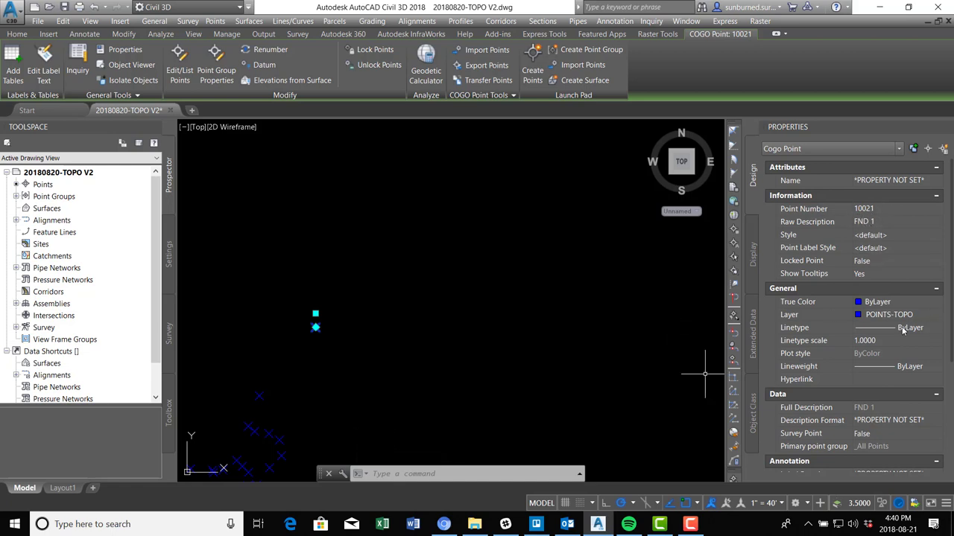
- Set the point label style of the _All Points point group to Standard and apply the change
{"action": "scroll", "coordinate": [543, 316], "scroll_direction": "down", "scroll_amount": 4}
{"action": "middle_click_drag", "start_coordinate": [485, 405], "coordinate": [490, 293]}
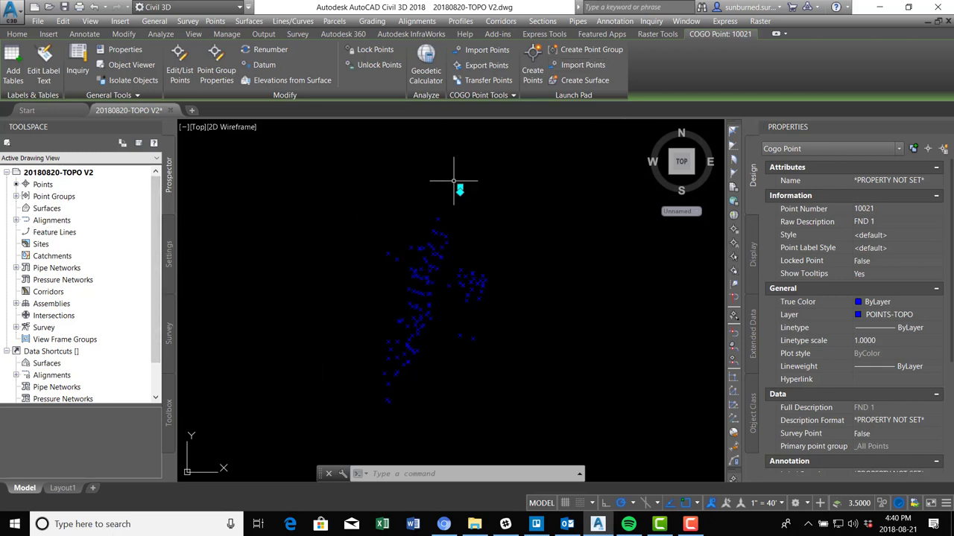
{"action": "scroll", "coordinate": [496, 230], "scroll_direction": "up", "scroll_amount": 2}
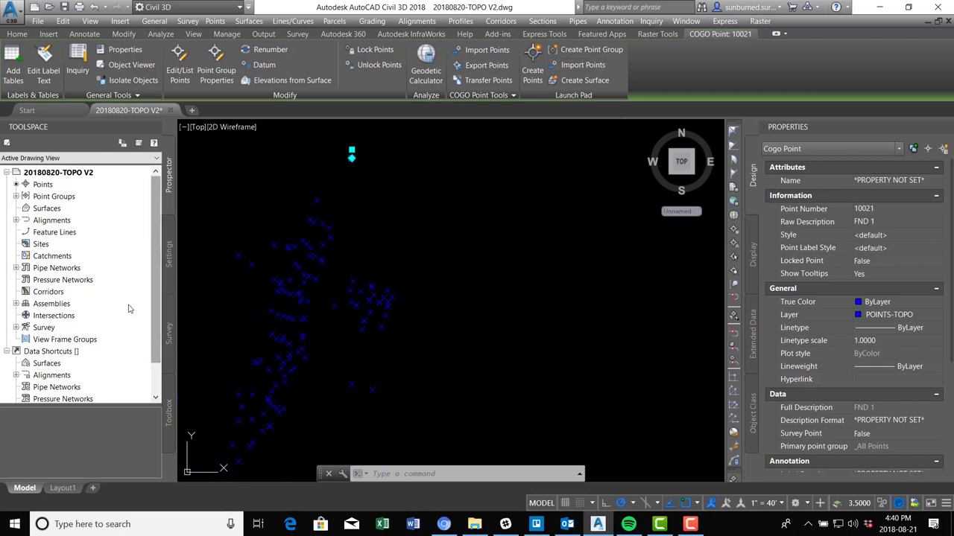
{"action": "left_click", "coordinate": [171, 240]}
{"action": "left_click", "coordinate": [173, 202]}
{"action": "left_click", "coordinate": [16, 197]}
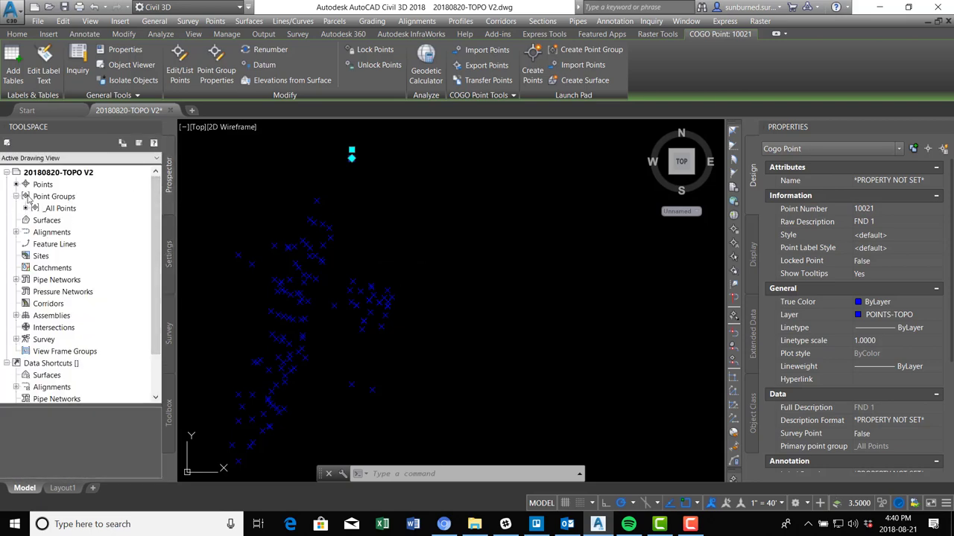
{"action": "left_click", "coordinate": [65, 210]}
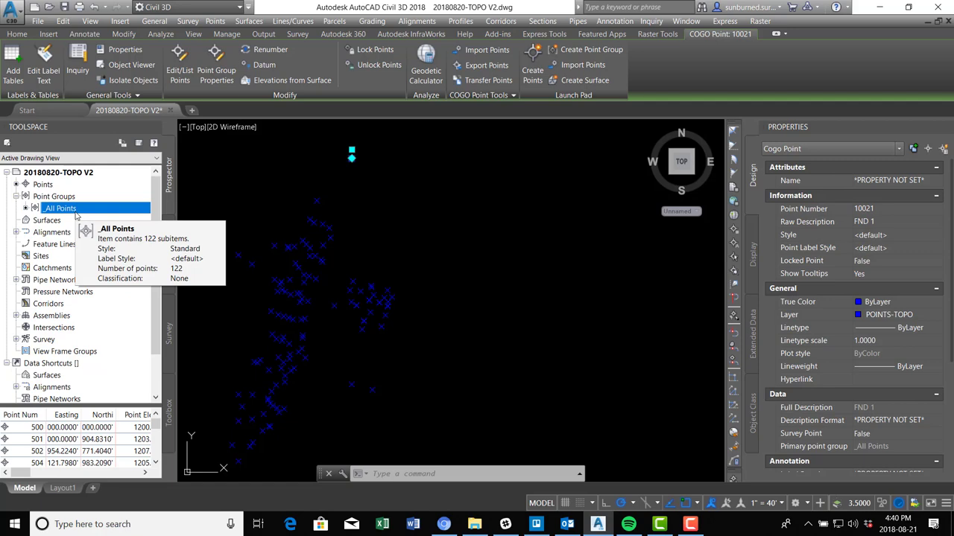
{"action": "right_click", "coordinate": [76, 211]}
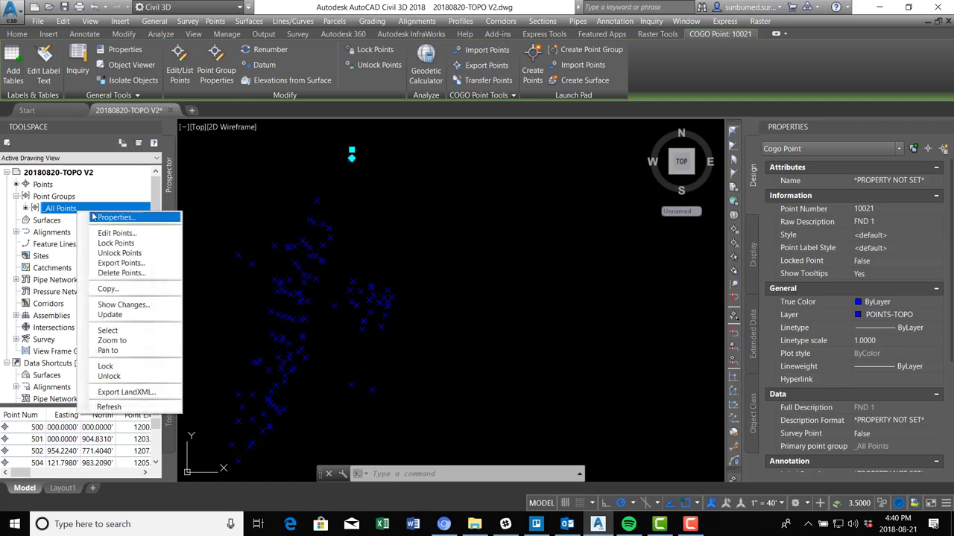
{"action": "left_click", "coordinate": [112, 217]}
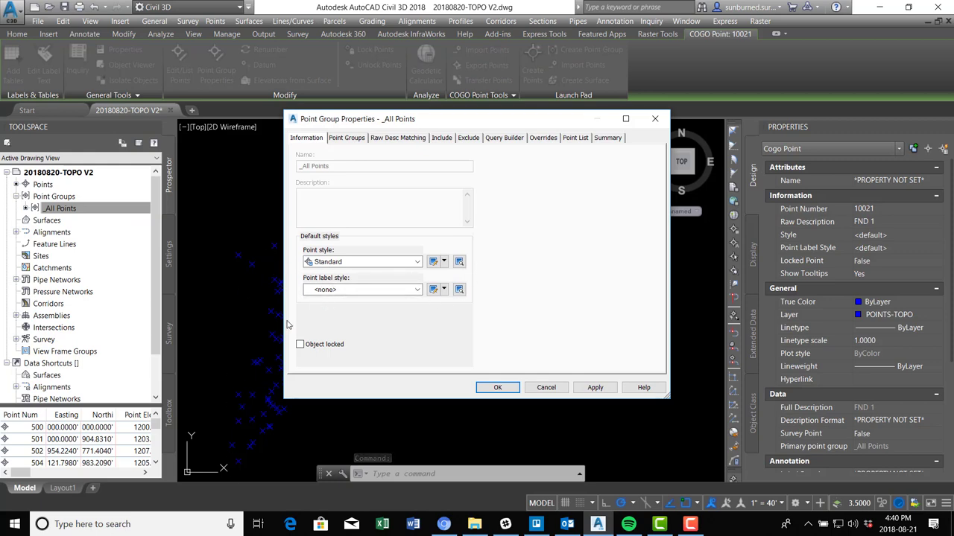
{"action": "left_click", "coordinate": [420, 295]}
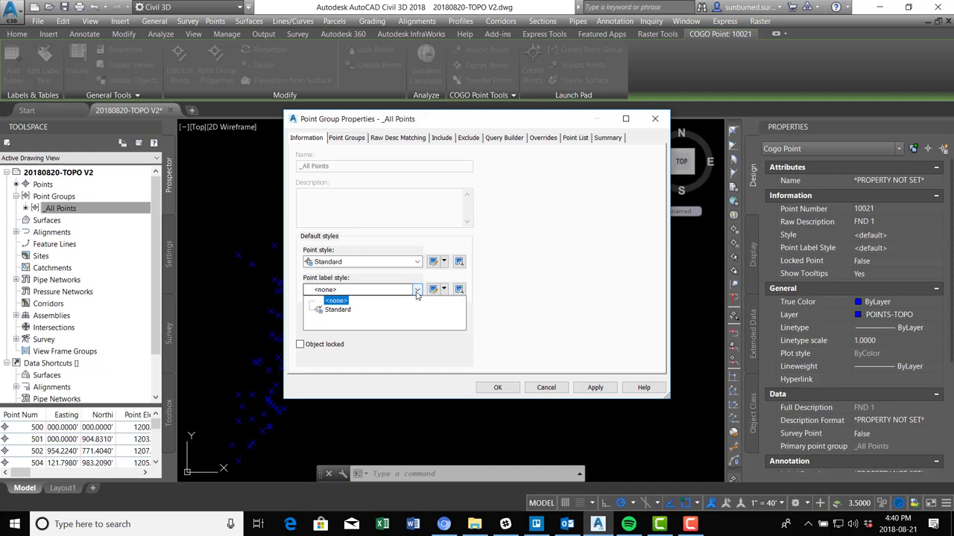
{"action": "left_click", "coordinate": [344, 313]}
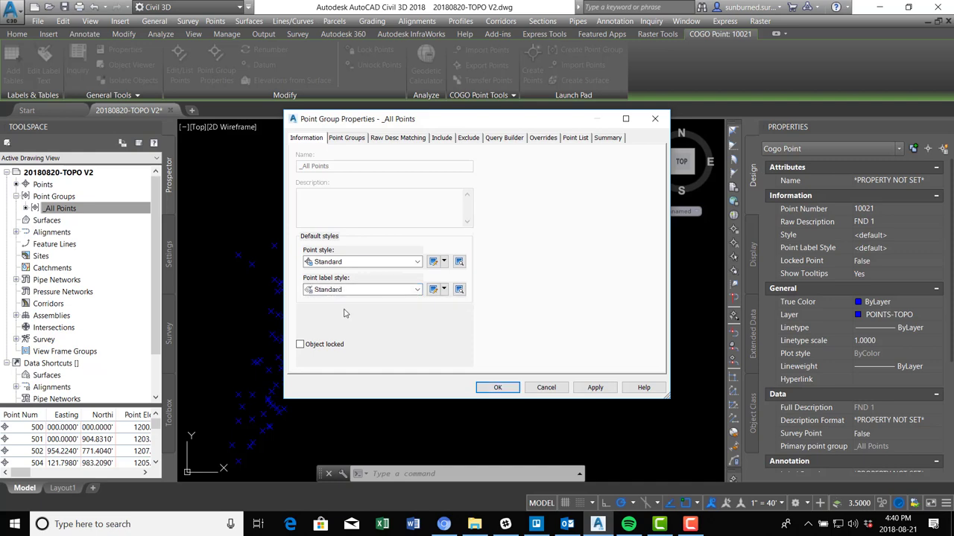
{"action": "left_click", "coordinate": [596, 388]}
{"action": "left_click", "coordinate": [498, 390]}
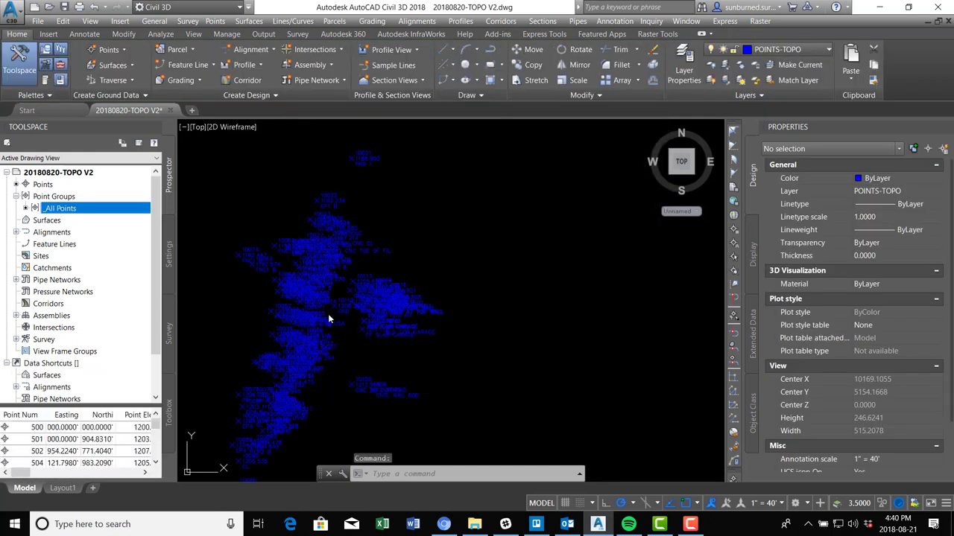
- Move the label of point 506, CNTL NAIL 60D, southeast of its marker into clear space, away from the overlapping label
{"action": "scroll", "coordinate": [347, 184], "scroll_direction": "up", "scroll_amount": 4}
{"action": "scroll", "coordinate": [281, 301], "scroll_direction": "down", "scroll_amount": 2}
{"action": "middle_click_drag", "start_coordinate": [258, 381], "coordinate": [422, 141]}
{"action": "mouse_move", "coordinate": [455, 311]}
{"action": "middle_mouse_down"}
{"action": "mouse_move", "coordinate": [481, 201]}
{"action": "mouse_move", "coordinate": [485, 126]}
{"action": "middle_mouse_up"}
{"action": "middle_click_drag", "start_coordinate": [515, 422], "coordinate": [447, 277]}
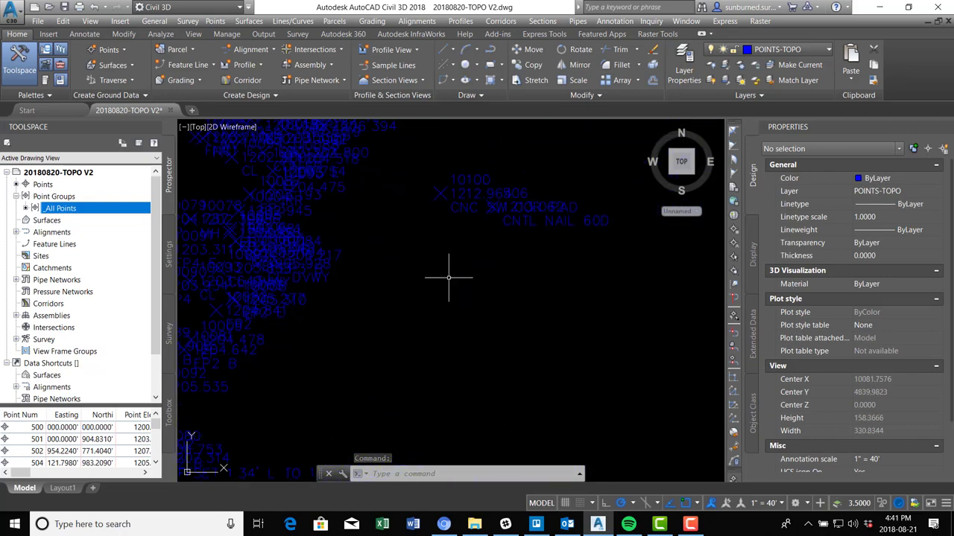
{"action": "left_click", "coordinate": [572, 221]}
{"action": "left_click", "coordinate": [517, 301]}
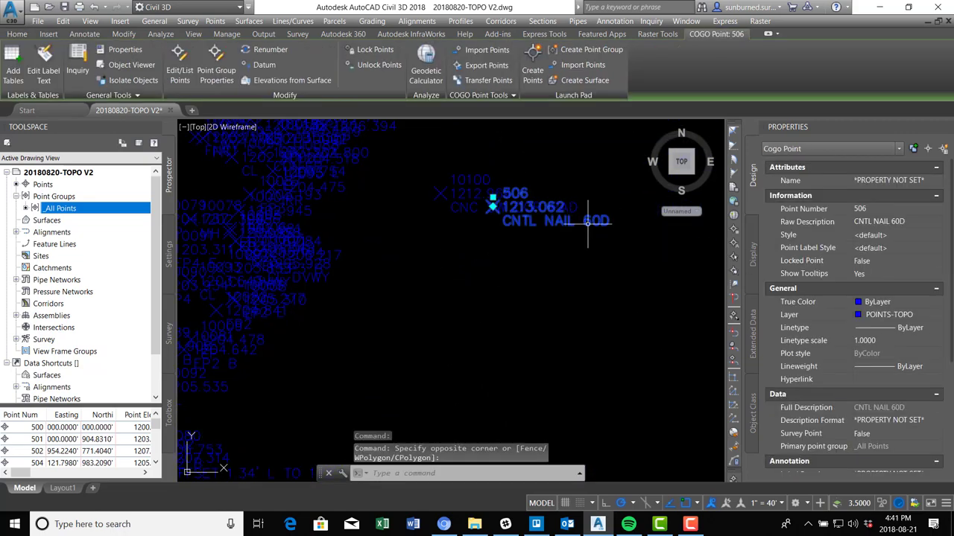
{"action": "left_click", "coordinate": [493, 197]}
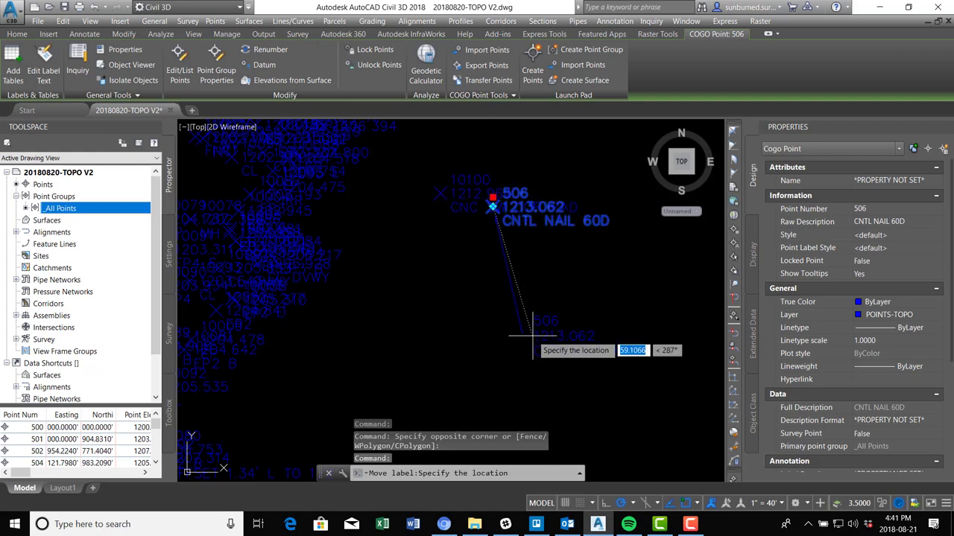
{"action": "left_click", "coordinate": [560, 306]}
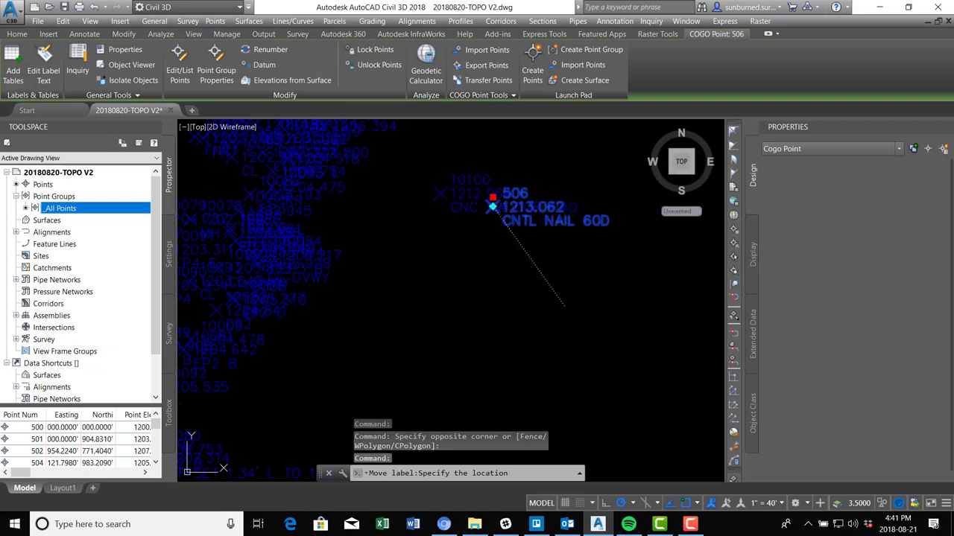
- Set the drawing's annotation scale to 1" = 10' to shrink the point labels
{"action": "left_click", "coordinate": [782, 505]}
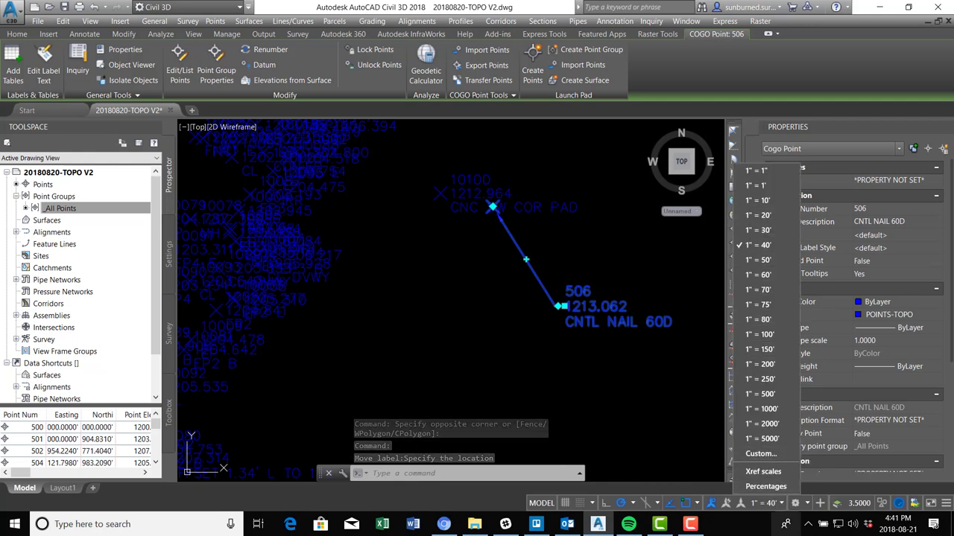
{"action": "left_click", "coordinate": [783, 506]}
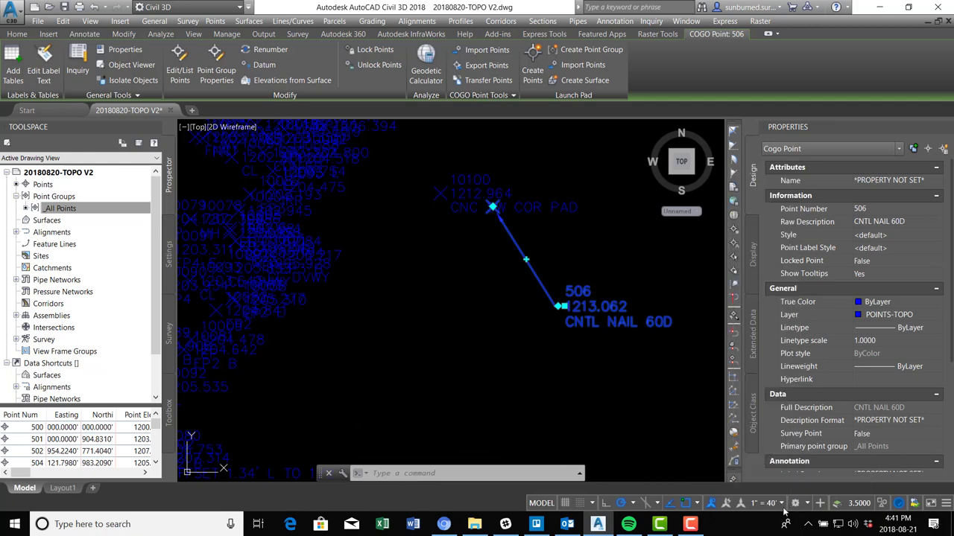
{"action": "left_click", "coordinate": [782, 506]}
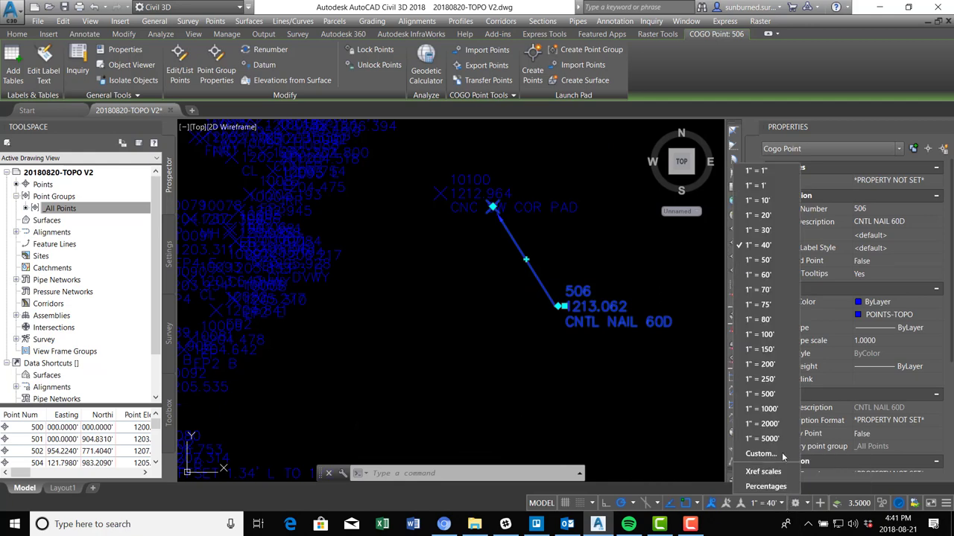
{"action": "left_click", "coordinate": [760, 201]}
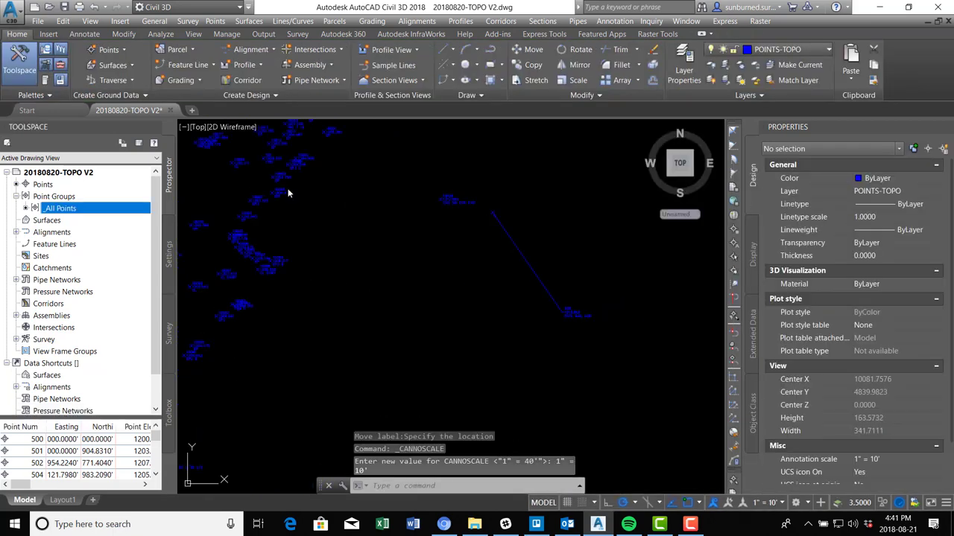
- Move the label of point 506, CNTL NAIL 60D, back close to its marker, just northeast of it
{"action": "left_click", "coordinate": [434, 330]}
{"action": "left_click", "coordinate": [371, 330]}
{"action": "left_click", "coordinate": [598, 320]}
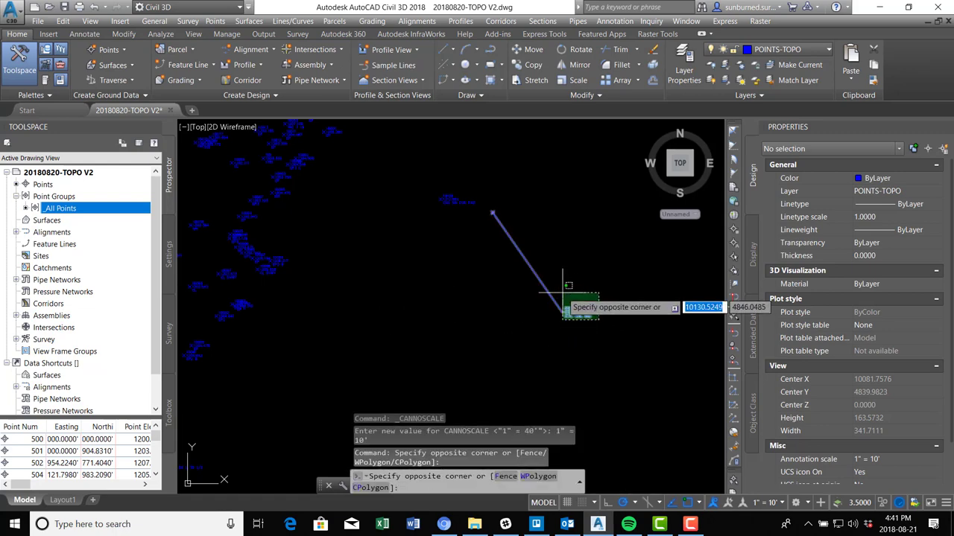
{"action": "left_click", "coordinate": [563, 291]}
{"action": "left_click", "coordinate": [566, 315]}
{"action": "scroll", "coordinate": [551, 234], "scroll_direction": "up", "scroll_amount": 5}
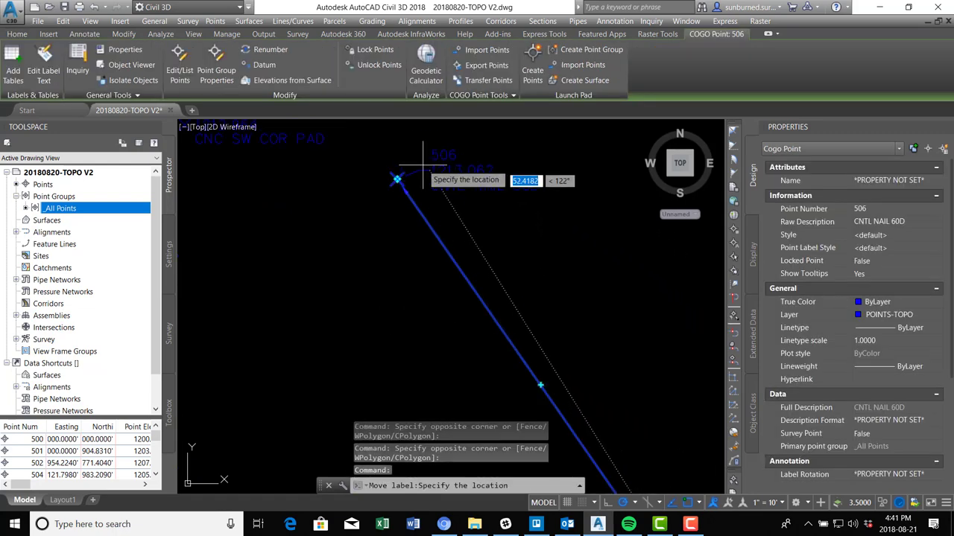
{"action": "left_click", "coordinate": [455, 140]}
{"action": "scroll", "coordinate": [477, 158], "scroll_direction": "down", "scroll_amount": 4}
{"action": "key", "text": "Escape"}
- Switch to Google Maps to examine the site's satellite view, then return to Civil 3D and compare it with the survey point layout
{"action": "middle_click_drag", "start_coordinate": [303, 271], "coordinate": [635, 236]}
{"action": "middle_click_drag", "start_coordinate": [602, 394], "coordinate": [564, 132]}
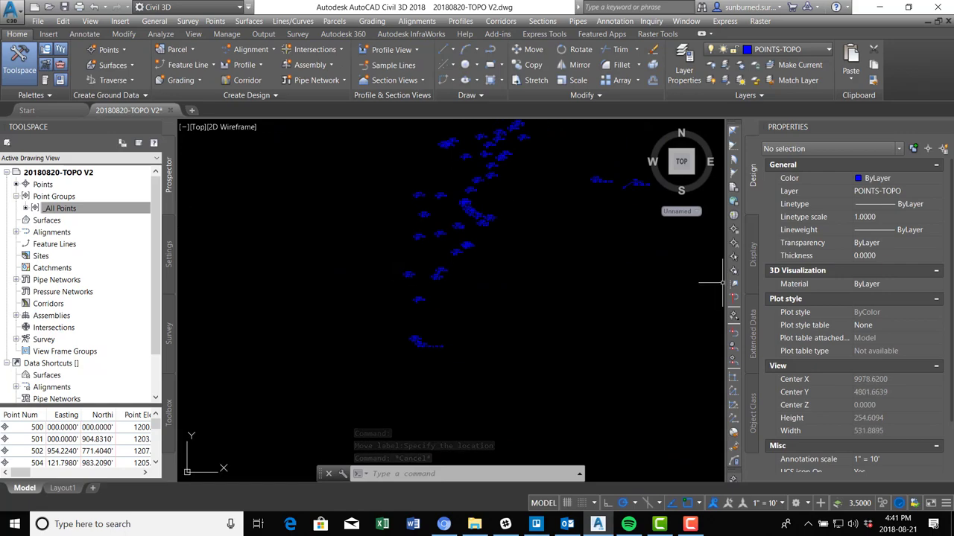
{"action": "left_click", "coordinate": [443, 523]}
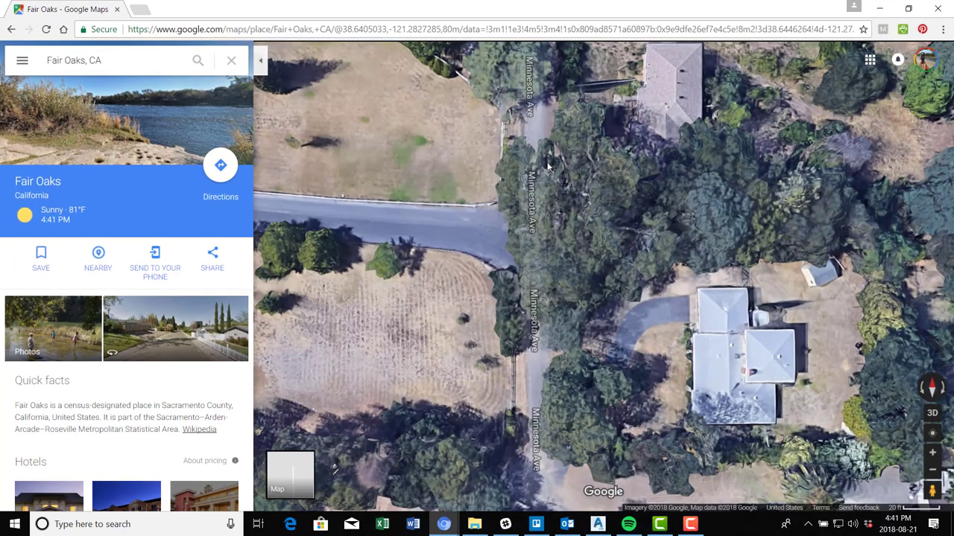
{"action": "left_click_drag", "start_coordinate": [666, 214], "coordinate": [674, 412]}
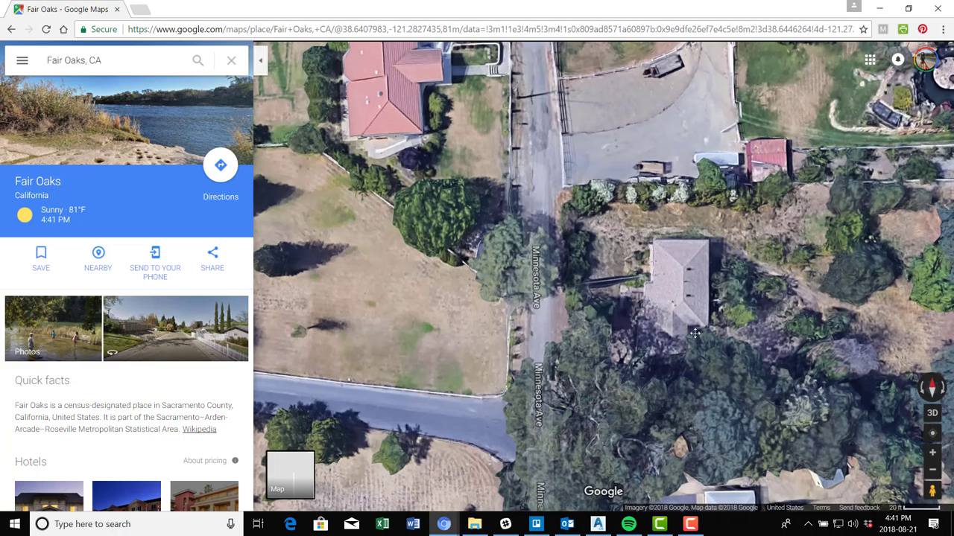
{"action": "left_click_drag", "start_coordinate": [735, 381], "coordinate": [696, 258]}
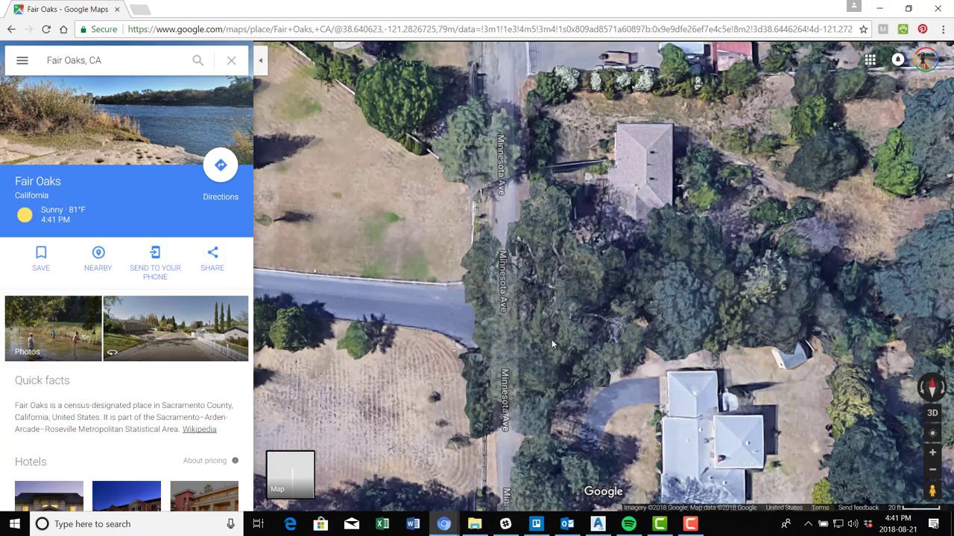
{"action": "left_click", "coordinate": [878, 9]}
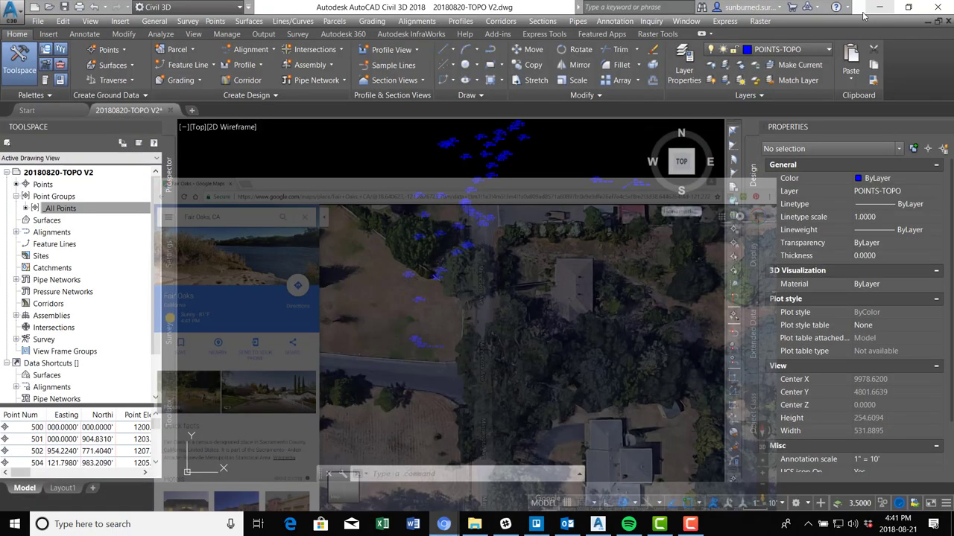
{"action": "scroll", "coordinate": [425, 260], "scroll_direction": "up", "scroll_amount": 5}
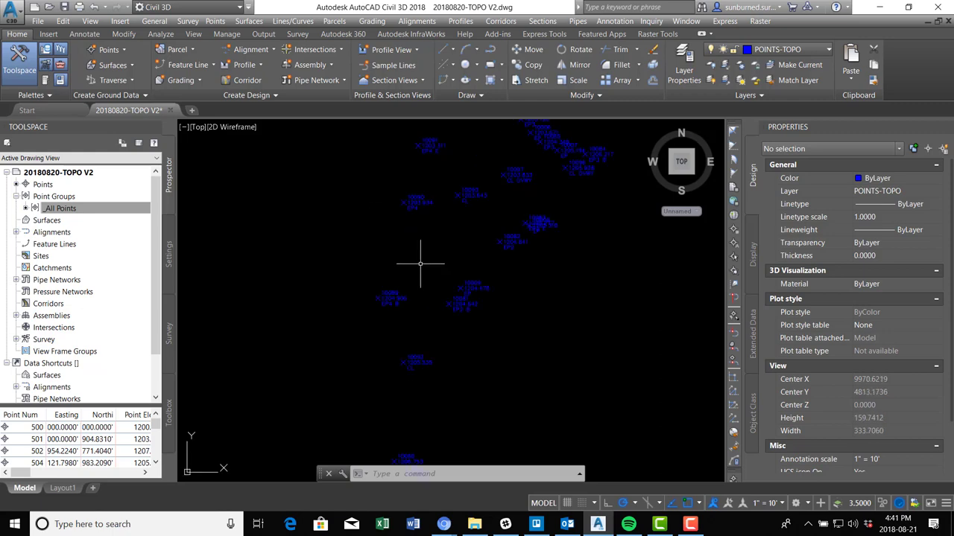
{"action": "mouse_move", "coordinate": [612, 197]}
{"action": "middle_mouse_down"}
{"action": "mouse_move", "coordinate": [598, 221]}
{"action": "mouse_move", "coordinate": [498, 302]}
{"action": "middle_mouse_up"}
{"action": "middle_click_drag", "start_coordinate": [522, 215], "coordinate": [506, 274]}
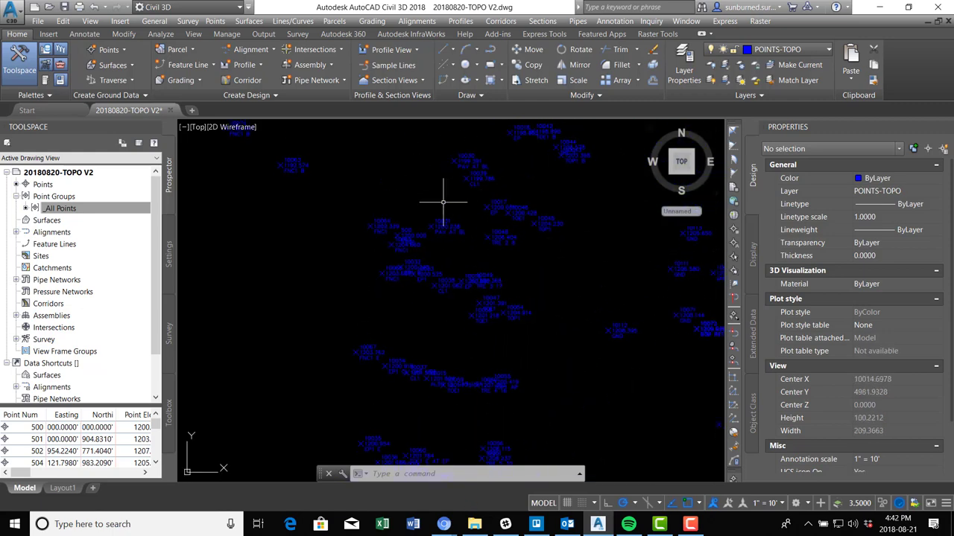
{"action": "mouse_move", "coordinate": [330, 165]}
{"action": "middle_mouse_down"}
{"action": "mouse_move", "coordinate": [425, 313]}
{"action": "mouse_move", "coordinate": [385, 380]}
{"action": "middle_mouse_up"}
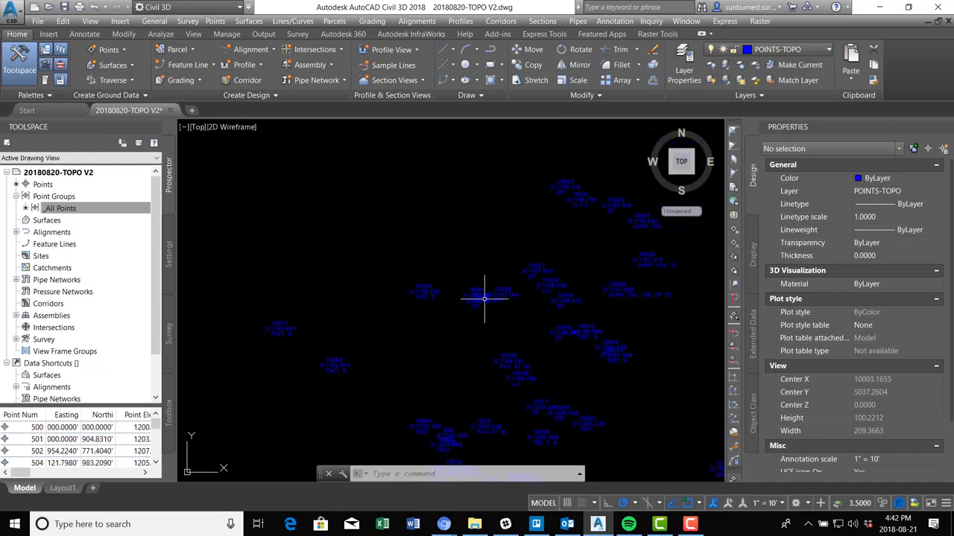
- Create a layer named LINES-EDGE OF PAVEMENT and assign it a different color
{"action": "left_click", "coordinate": [684, 60]}
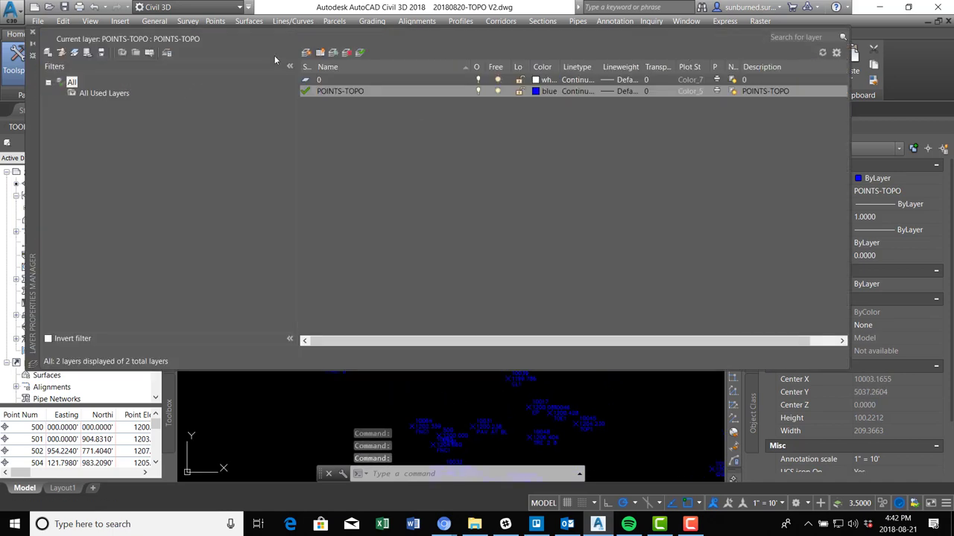
{"action": "left_click", "coordinate": [32, 33]}
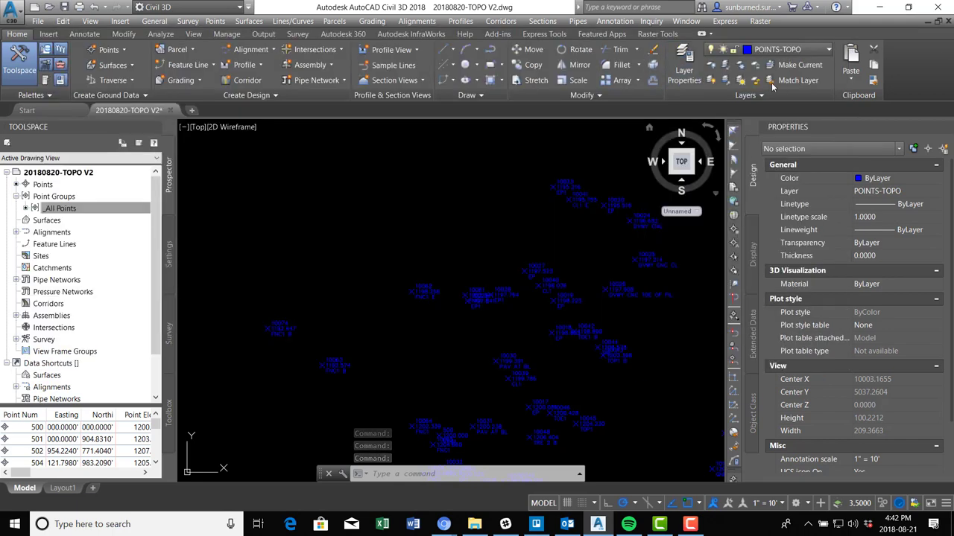
{"action": "left_click", "coordinate": [684, 61]}
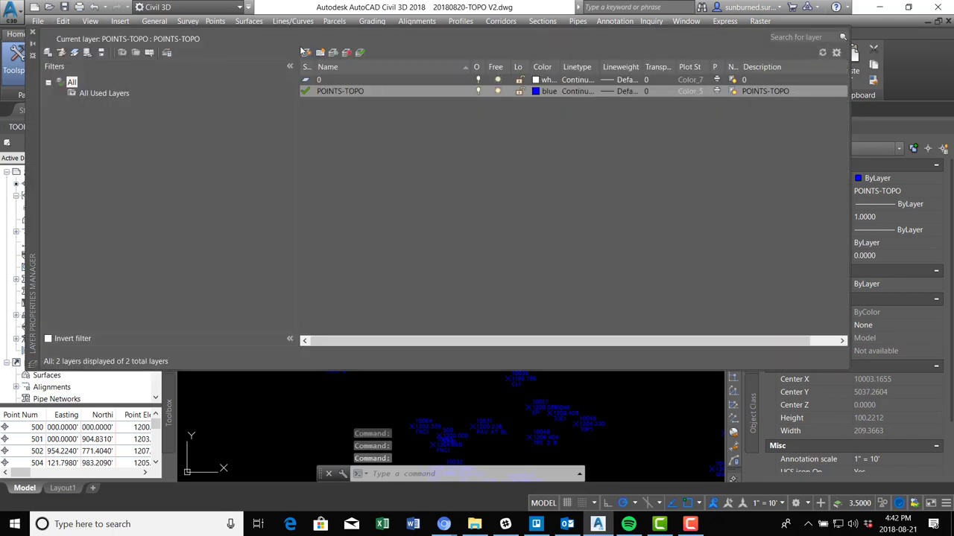
{"action": "left_click", "coordinate": [305, 54]}
{"action": "type", "text": "LINES-"}
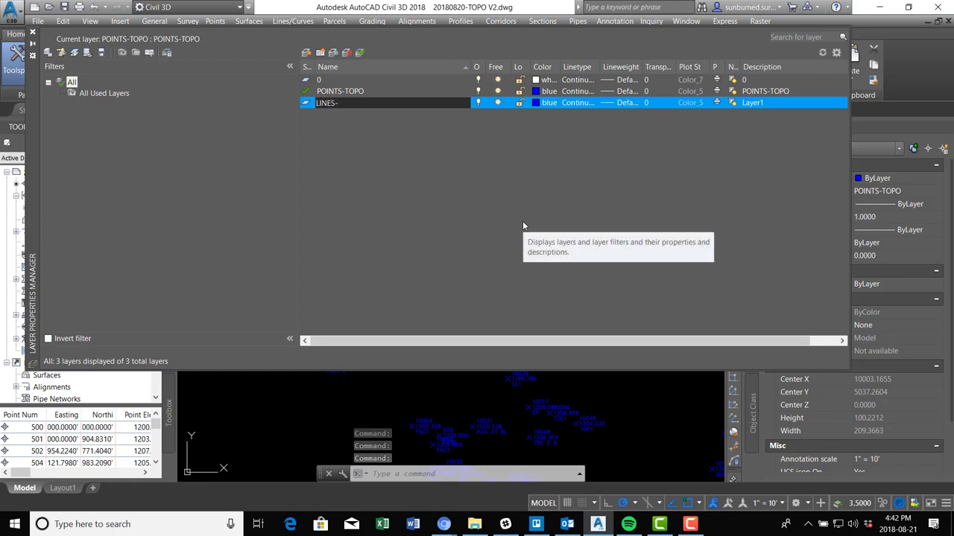
{"action": "type", "text": "EDGE OF PAVEMENT"}
{"action": "key", "text": "Return"}
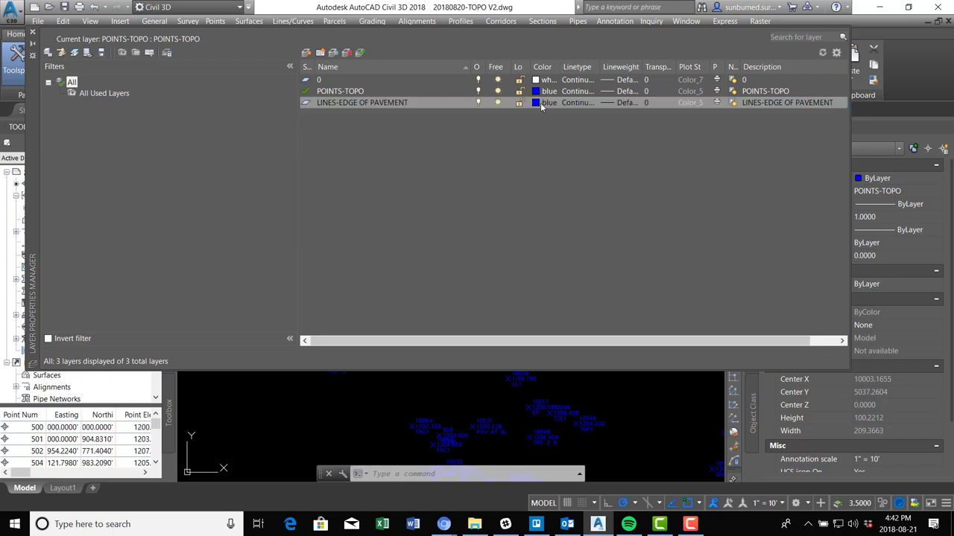
{"action": "left_click", "coordinate": [537, 103]}
{"action": "left_click", "coordinate": [395, 289]}
{"action": "left_click", "coordinate": [443, 361]}
{"action": "left_click", "coordinate": [33, 34]}
- Examine the survey points along the road to identify the edge-of-pavement shots, including northernmost point 10022, EP1 B
{"action": "scroll", "coordinate": [552, 304], "scroll_direction": "down", "scroll_amount": 2}
{"action": "mouse_move", "coordinate": [556, 374]}
{"action": "middle_mouse_down"}
{"action": "mouse_move", "coordinate": [544, 306]}
{"action": "mouse_move", "coordinate": [484, 167]}
{"action": "middle_mouse_up"}
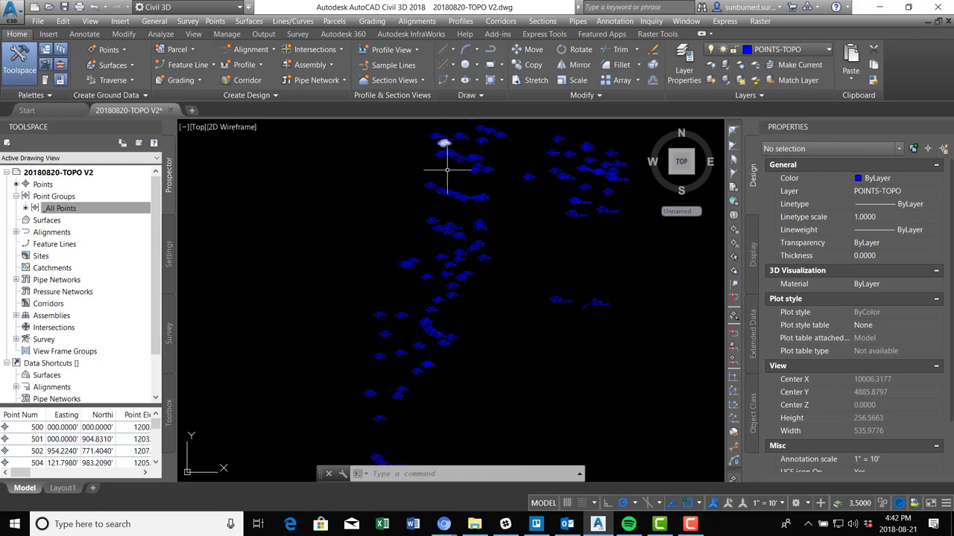
{"action": "middle_click_drag", "start_coordinate": [401, 177], "coordinate": [470, 288]}
{"action": "mouse_move", "coordinate": [518, 187]}
{"action": "middle_mouse_down"}
{"action": "mouse_move", "coordinate": [502, 196]}
{"action": "mouse_move", "coordinate": [404, 156]}
{"action": "middle_mouse_up"}
{"action": "mouse_move", "coordinate": [463, 179]}
{"action": "middle_mouse_down"}
{"action": "mouse_move", "coordinate": [496, 226]}
{"action": "mouse_move", "coordinate": [478, 302]}
{"action": "middle_mouse_up"}
{"action": "middle_click_drag", "start_coordinate": [454, 404], "coordinate": [451, 279]}
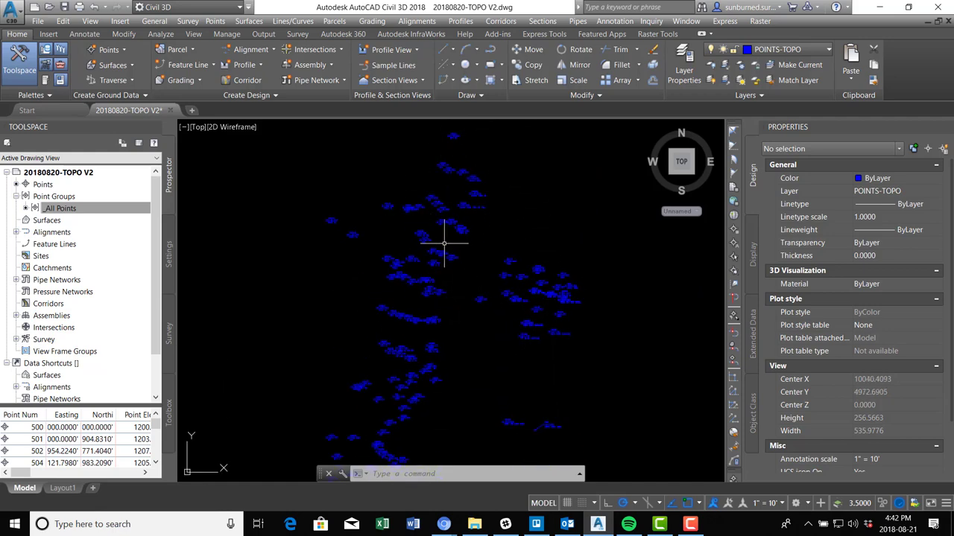
{"action": "middle_click_drag", "start_coordinate": [473, 200], "coordinate": [477, 252]}
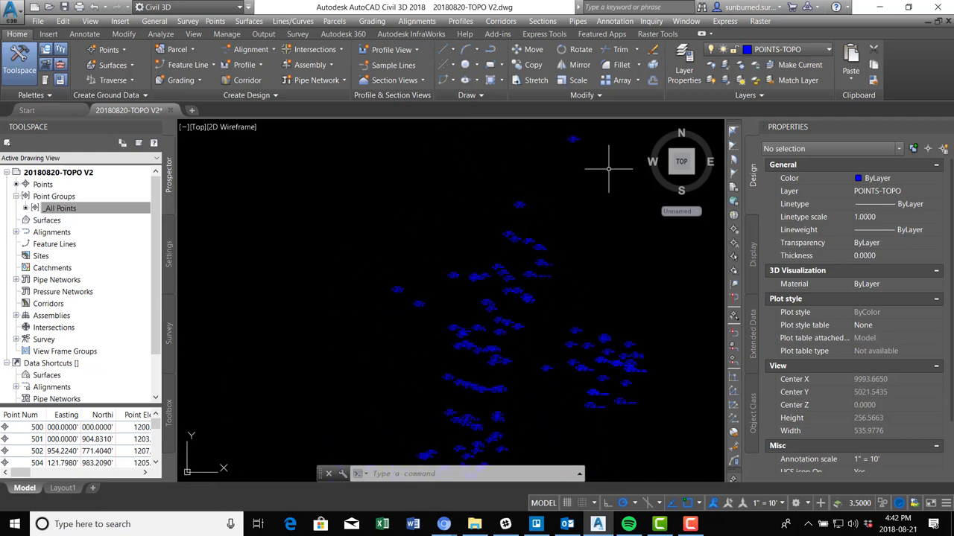
{"action": "scroll", "coordinate": [522, 208], "scroll_direction": "up", "scroll_amount": 8}
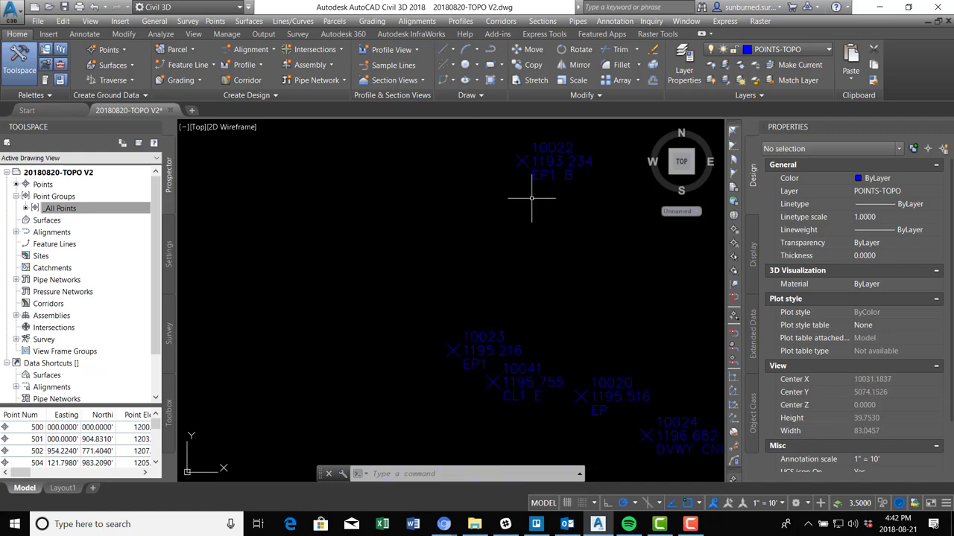
{"action": "scroll", "coordinate": [532, 251], "scroll_direction": "down", "scroll_amount": 6}
{"action": "middle_click_drag", "start_coordinate": [453, 260], "coordinate": [268, 149]}
{"action": "middle_click_drag", "start_coordinate": [285, 252], "coordinate": [404, 277]}
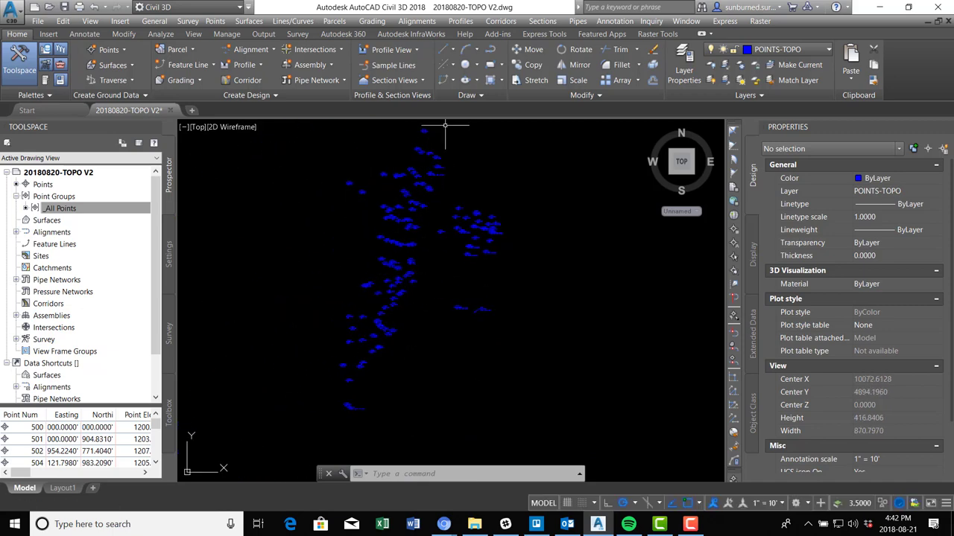
{"action": "scroll", "coordinate": [400, 164], "scroll_direction": "up", "scroll_amount": 6}
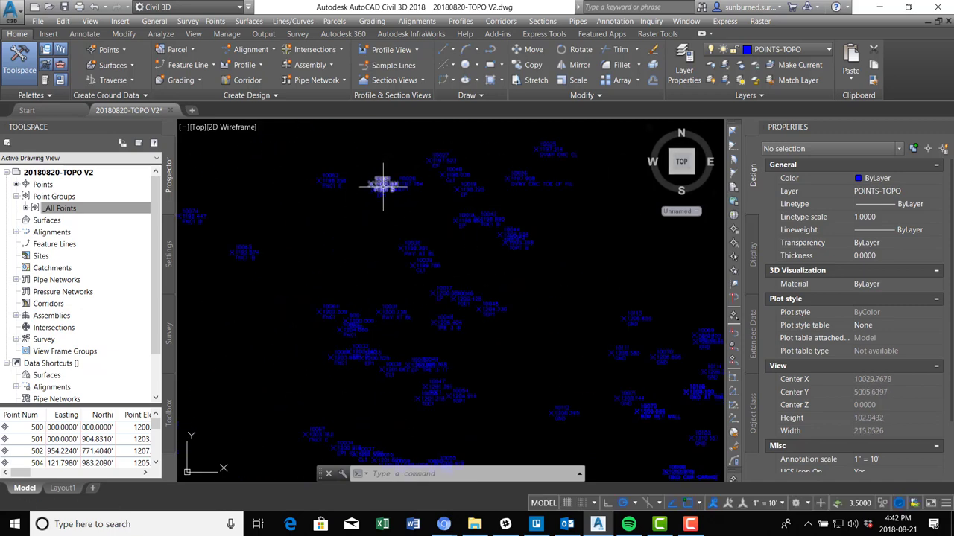
{"action": "middle_click_drag", "start_coordinate": [366, 159], "coordinate": [381, 302]}
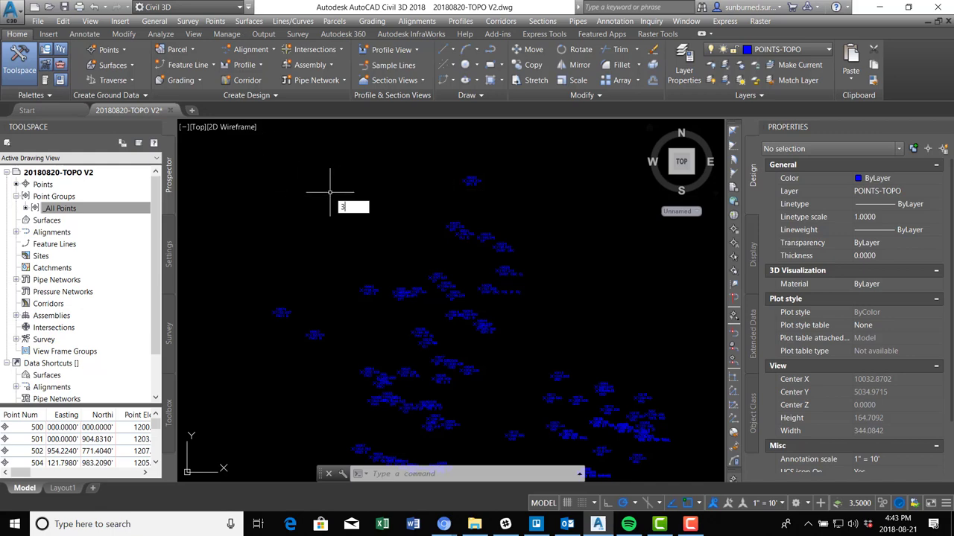
- Start a 3D polyline at edge-of-pavement point 10022, EP1 B, checking that the Node object snap is enabled
{"action": "type", "text": "POLY"}
{"action": "key", "text": "Return"}
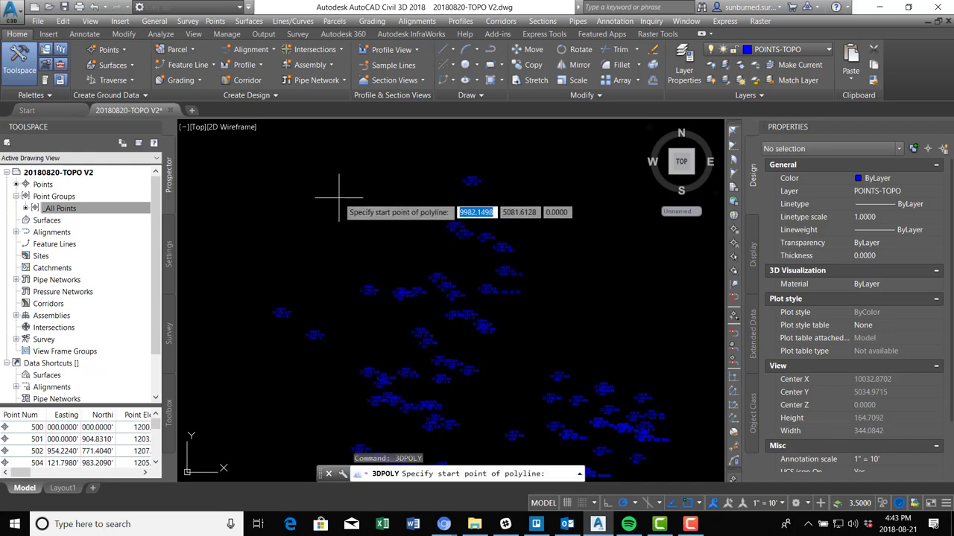
{"action": "scroll", "coordinate": [419, 201], "scroll_direction": "up", "scroll_amount": 4}
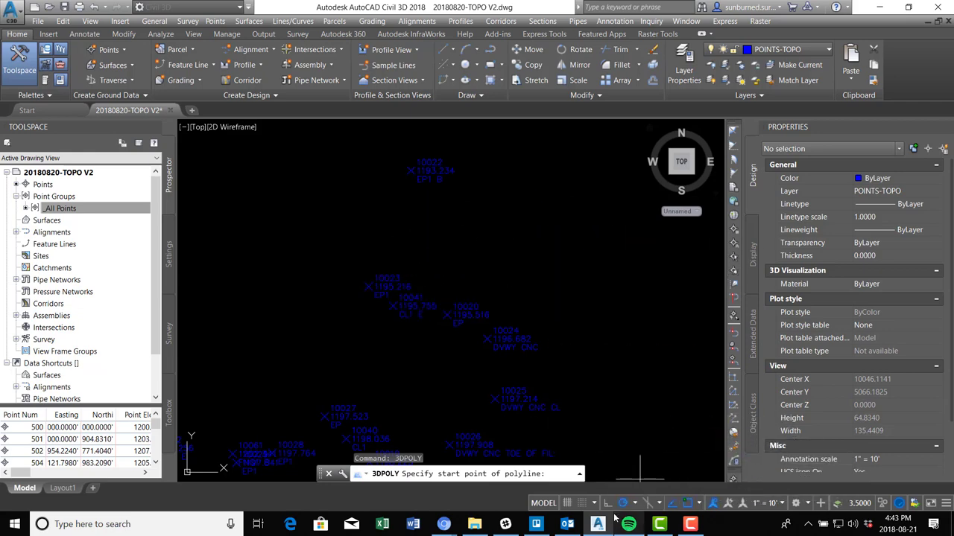
{"action": "left_click", "coordinate": [700, 504]}
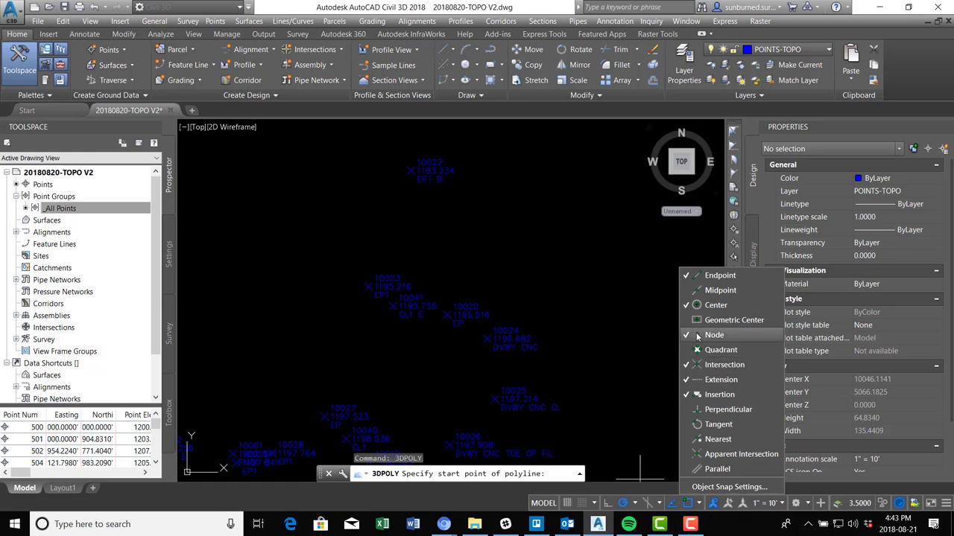
{"action": "left_click", "coordinate": [622, 268]}
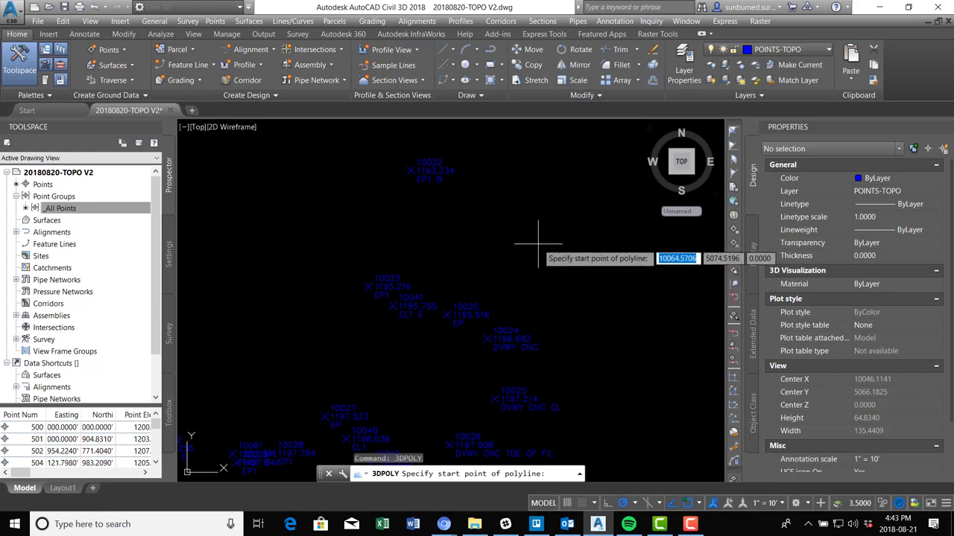
{"action": "left_click", "coordinate": [410, 169]}
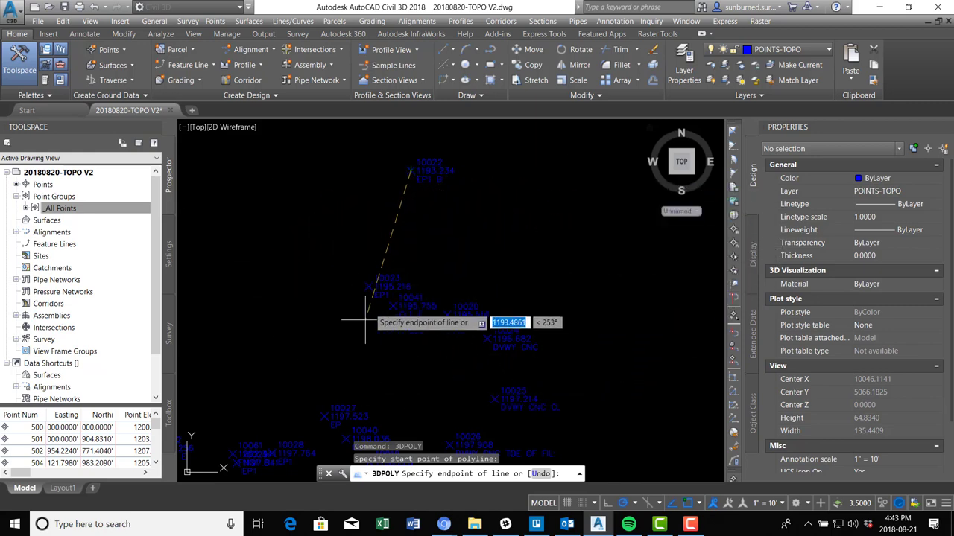
- Extend the 3D polyline south from point 10022 through edge-of-pavement points 10023, EP1, and 10027, EP
{"action": "scroll", "coordinate": [340, 383], "scroll_direction": "up", "scroll_amount": 4}
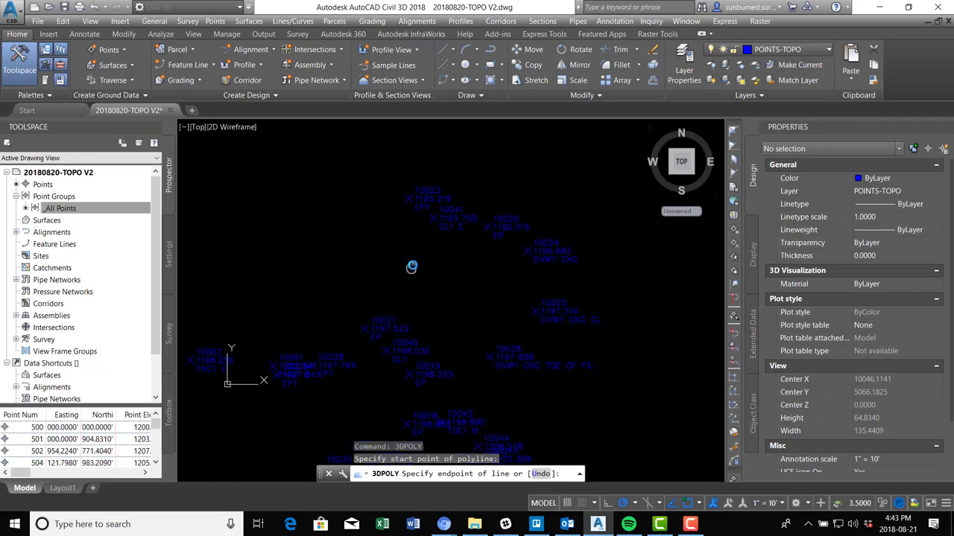
{"action": "left_click", "coordinate": [414, 211]}
{"action": "scroll", "coordinate": [425, 300], "scroll_direction": "down", "scroll_amount": 4}
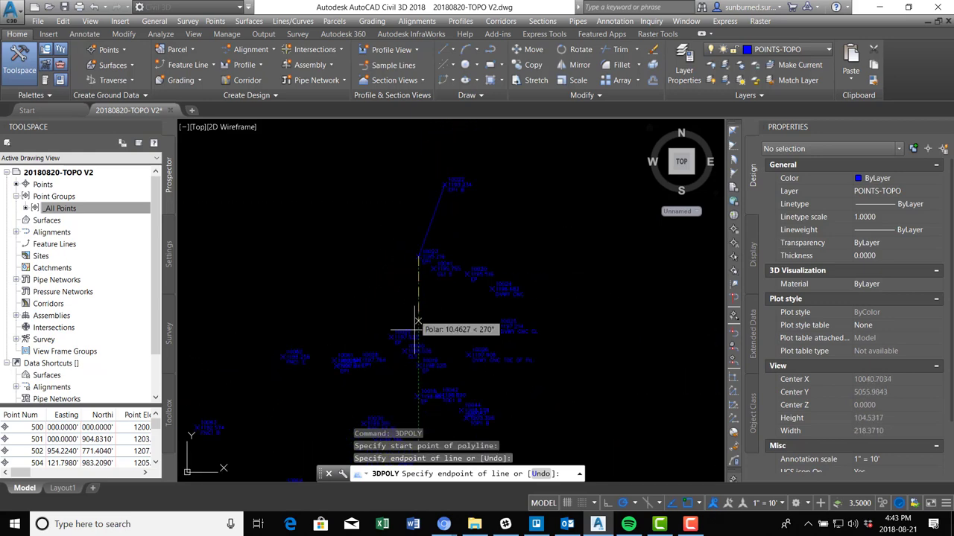
{"action": "scroll", "coordinate": [440, 266], "scroll_direction": "up", "scroll_amount": 4}
{"action": "left_click", "coordinate": [395, 250]}
{"action": "scroll", "coordinate": [398, 239], "scroll_direction": "down", "scroll_amount": 2}
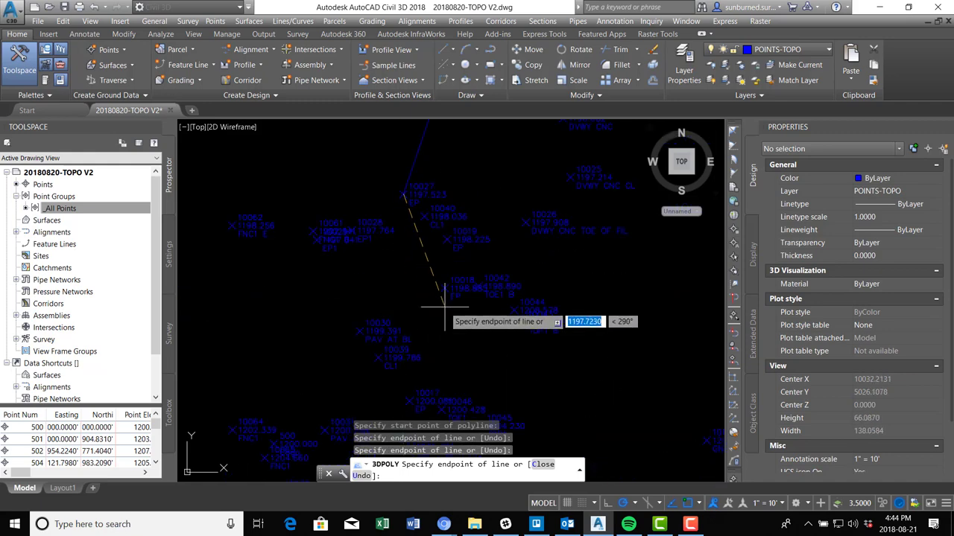
- Check the nearby EP1 point 10028, then extend the 3D polyline from 10027 to point 10030, PAV AT BL
{"action": "mouse_move", "coordinate": [440, 335]}
{"action": "middle_mouse_down"}
{"action": "mouse_move", "coordinate": [447, 249]}
{"action": "mouse_move", "coordinate": [528, 333]}
{"action": "middle_mouse_up"}
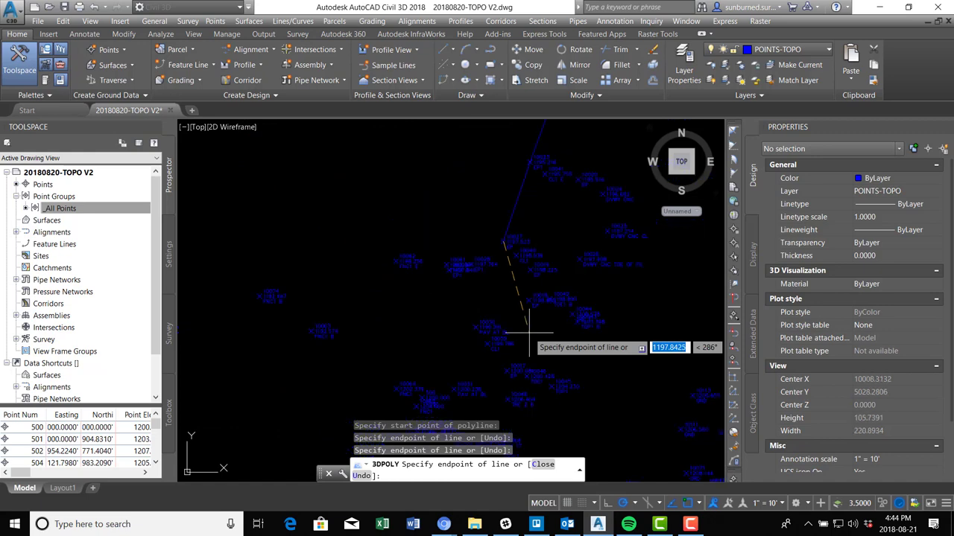
{"action": "scroll", "coordinate": [505, 296], "scroll_direction": "up", "scroll_amount": 2}
{"action": "middle_click_drag", "start_coordinate": [495, 333], "coordinate": [552, 341]}
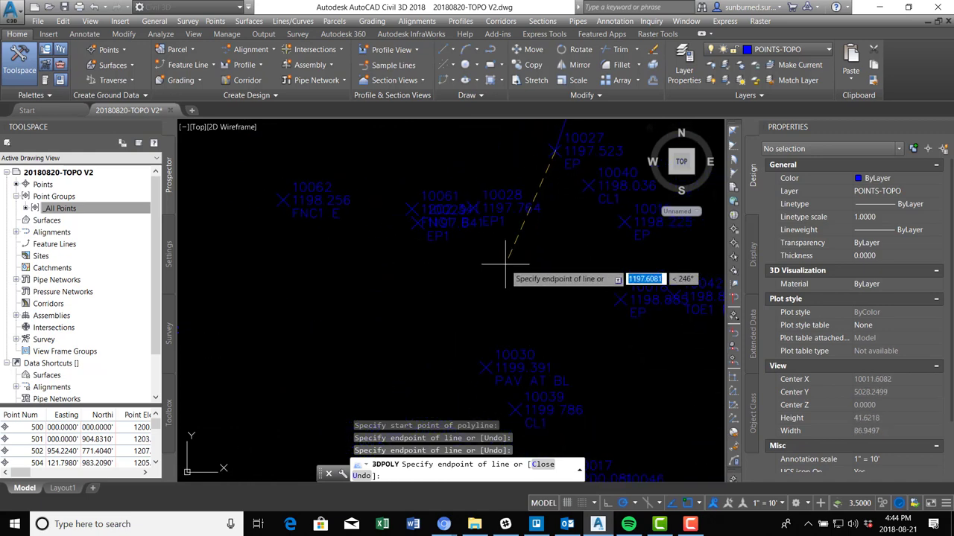
{"action": "scroll", "coordinate": [462, 199], "scroll_direction": "up", "scroll_amount": 2}
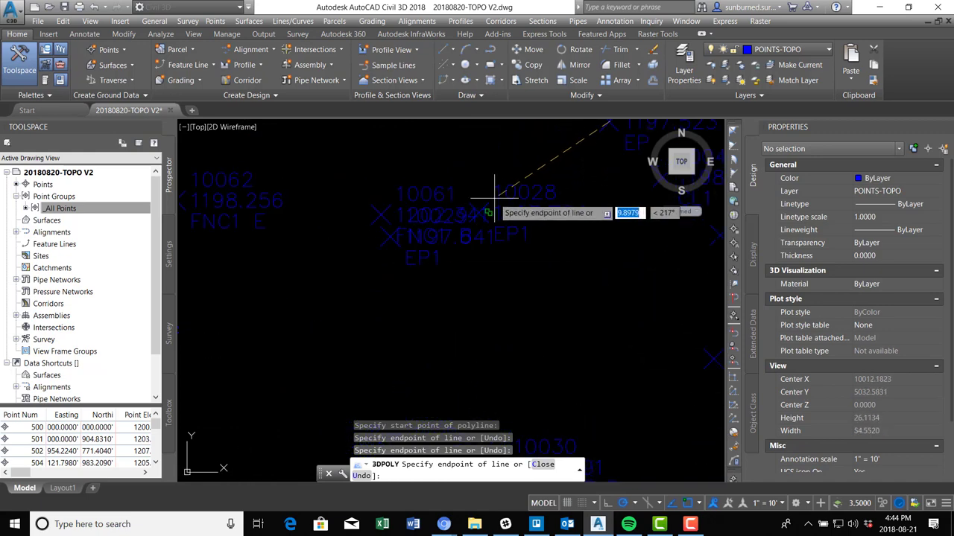
{"action": "scroll", "coordinate": [516, 214], "scroll_direction": "down", "scroll_amount": 4}
{"action": "middle_click_drag", "start_coordinate": [500, 397], "coordinate": [493, 289]}
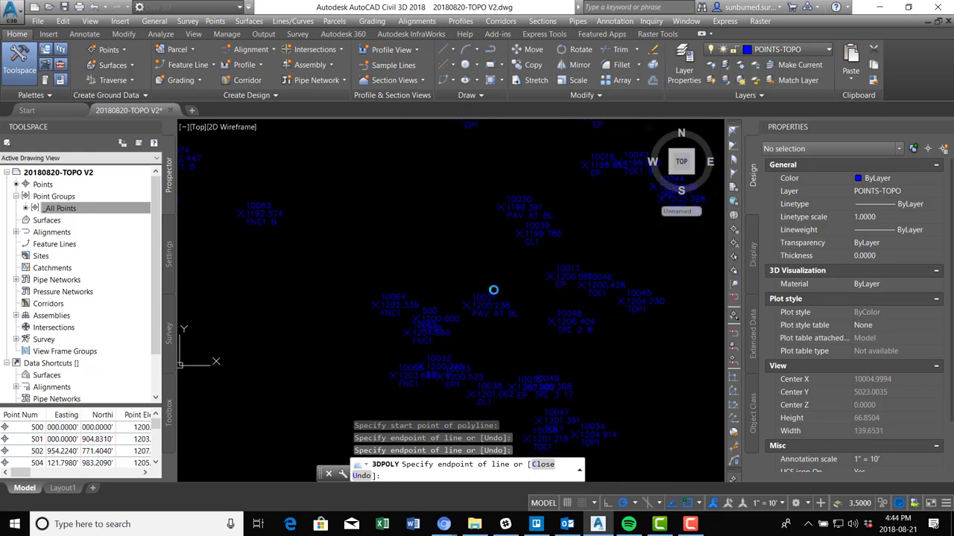
{"action": "middle_click_drag", "start_coordinate": [526, 228], "coordinate": [520, 332]}
{"action": "left_click", "coordinate": [540, 168]}
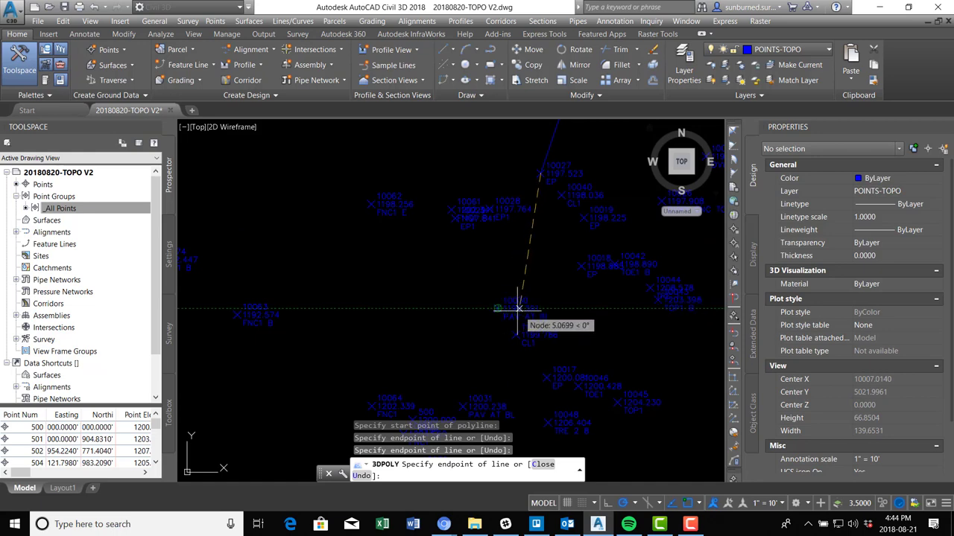
{"action": "left_click", "coordinate": [501, 308]}
- Extend the 3D polyline to point 10031, PAV AT BL
{"action": "mouse_move", "coordinate": [497, 315]}
{"action": "middle_mouse_down"}
{"action": "mouse_move", "coordinate": [490, 330]}
{"action": "mouse_move", "coordinate": [482, 228]}
{"action": "middle_mouse_up"}
{"action": "scroll", "coordinate": [466, 272], "scroll_direction": "up", "scroll_amount": 2}
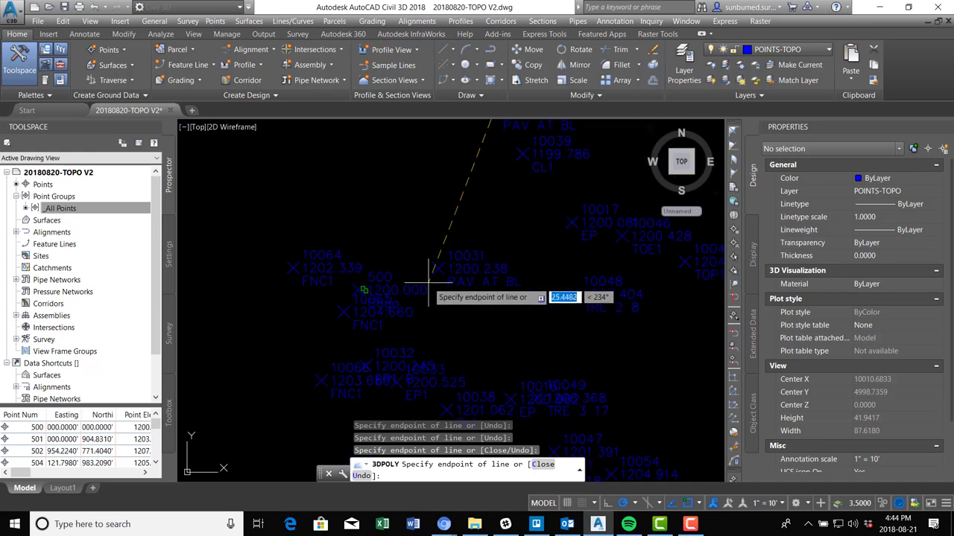
{"action": "scroll", "coordinate": [485, 298], "scroll_direction": "down", "scroll_amount": 2}
{"action": "middle_click_drag", "start_coordinate": [485, 298], "coordinate": [462, 164]}
{"action": "scroll", "coordinate": [419, 205], "scroll_direction": "up", "scroll_amount": 5}
{"action": "left_click", "coordinate": [405, 155]}
- Continue the 3D polyline through the EP1 points 10033 and 10034 to point 10035, EP1 E
{"action": "scroll", "coordinate": [419, 164], "scroll_direction": "down", "scroll_amount": 5}
{"action": "scroll", "coordinate": [402, 301], "scroll_direction": "up", "scroll_amount": 2}
{"action": "left_click", "coordinate": [353, 298]}
{"action": "scroll", "coordinate": [432, 258], "scroll_direction": "down", "scroll_amount": 4}
{"action": "middle_click_drag", "start_coordinate": [289, 384], "coordinate": [404, 222]}
{"action": "scroll", "coordinate": [484, 179], "scroll_direction": "up", "scroll_amount": 4}
{"action": "scroll", "coordinate": [473, 262], "scroll_direction": "down", "scroll_amount": 6}
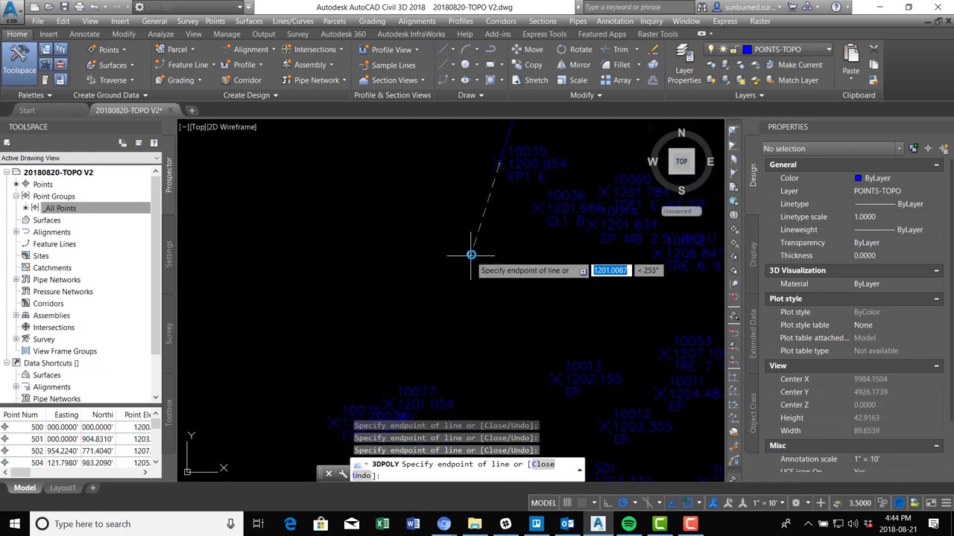
- Continue the 3D polyline past the fence, hydrant and valve points around 10077 to the next pavement-edge points to the south
{"action": "mouse_move", "coordinate": [474, 323]}
{"action": "middle_mouse_down"}
{"action": "mouse_move", "coordinate": [498, 229]}
{"action": "mouse_move", "coordinate": [464, 196]}
{"action": "middle_mouse_up"}
{"action": "scroll", "coordinate": [464, 196], "scroll_direction": "up", "scroll_amount": 8}
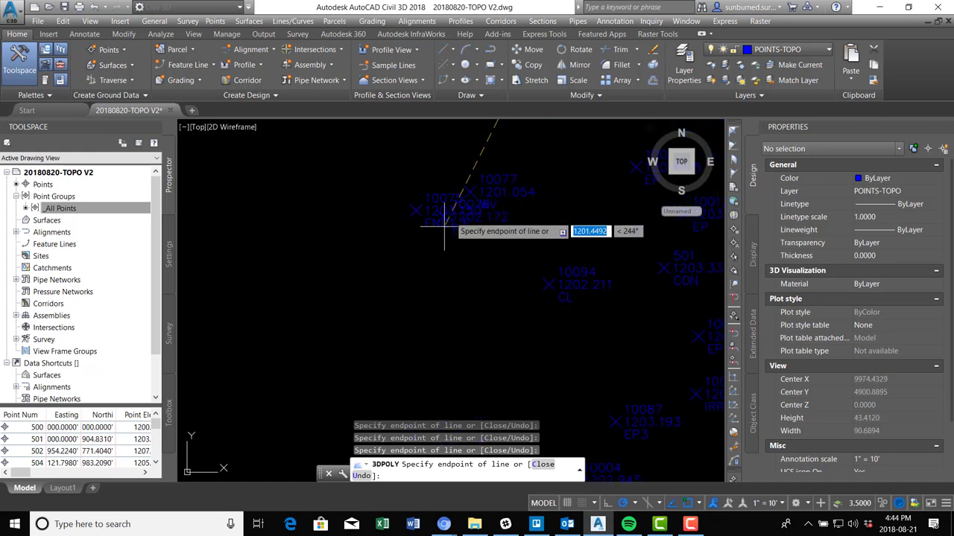
{"action": "middle_click_drag", "start_coordinate": [502, 283], "coordinate": [511, 338]}
{"action": "scroll", "coordinate": [543, 273], "scroll_direction": "up", "scroll_amount": 2}
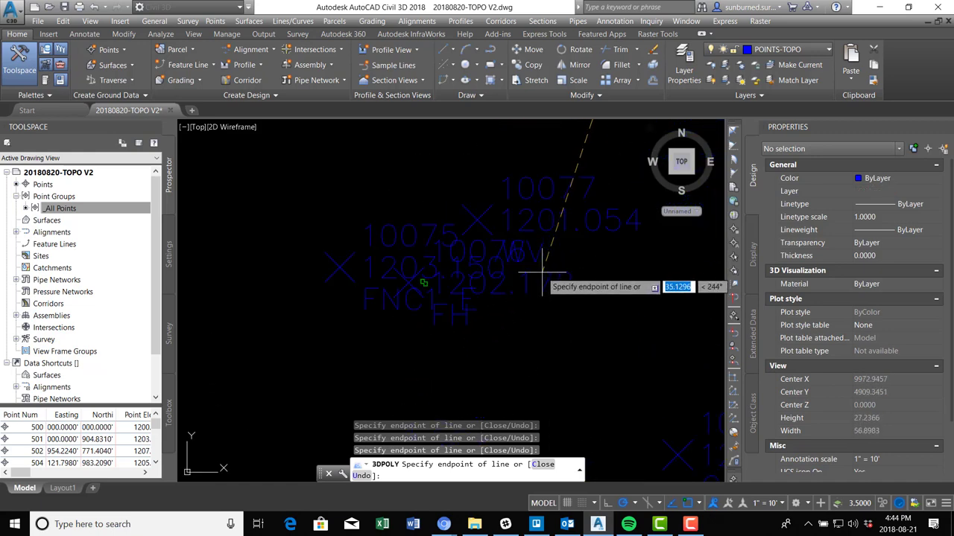
{"action": "scroll", "coordinate": [541, 283], "scroll_direction": "down", "scroll_amount": 8}
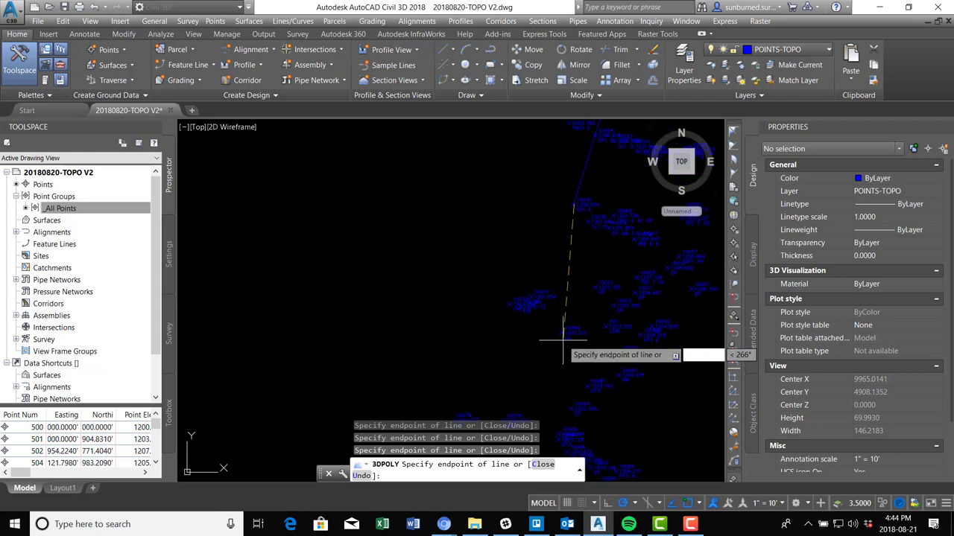
{"action": "middle_click_drag", "start_coordinate": [546, 372], "coordinate": [541, 243]}
{"action": "scroll", "coordinate": [518, 266], "scroll_direction": "up", "scroll_amount": 2}
{"action": "middle_click_drag", "start_coordinate": [465, 327], "coordinate": [479, 213]}
{"action": "left_click", "coordinate": [453, 257]}
{"action": "left_click", "coordinate": [435, 334]}
- Extend the 3D polyline to point 10089 and finish it there
{"action": "scroll", "coordinate": [567, 173], "scroll_direction": "down", "scroll_amount": 2}
{"action": "middle_click_drag", "start_coordinate": [456, 343], "coordinate": [459, 237]}
{"action": "scroll", "coordinate": [458, 238], "scroll_direction": "up", "scroll_amount": 4}
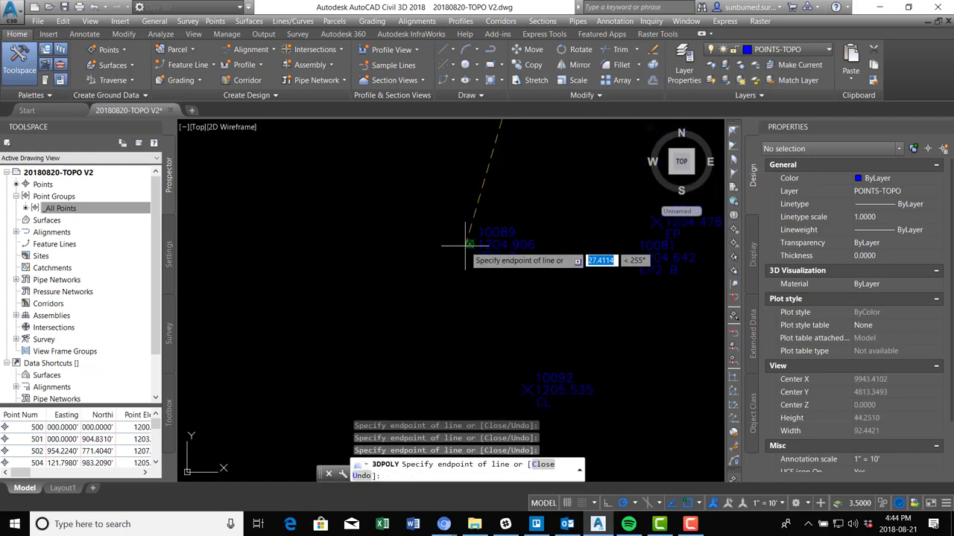
{"action": "scroll", "coordinate": [489, 279], "scroll_direction": "down", "scroll_amount": 6}
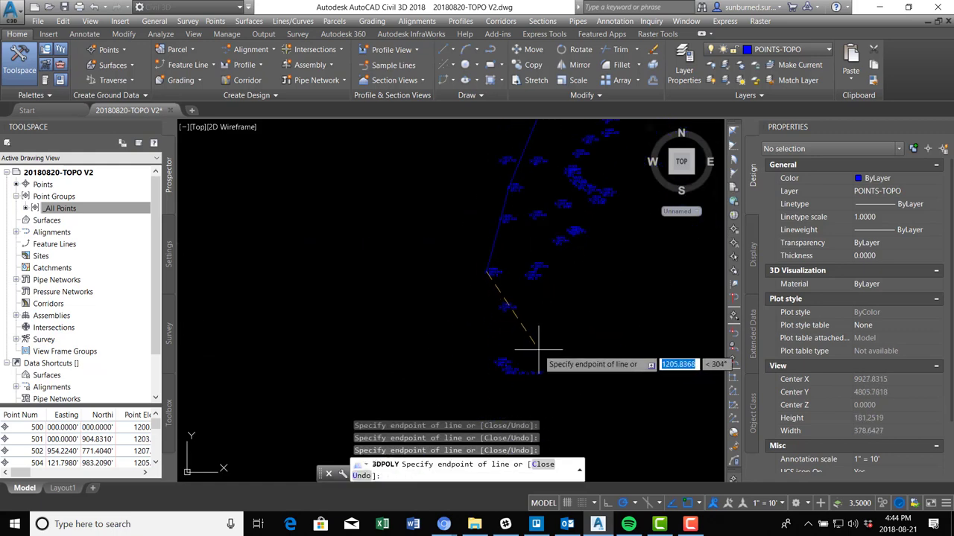
{"action": "key", "text": "Return"}
- Move the finished western edge-of-pavement 3D polyline to the LINES-EDGE OF PAVEMENT layer and deselect it
{"action": "middle_click_drag", "start_coordinate": [529, 245], "coordinate": [509, 358]}
{"action": "scroll", "coordinate": [509, 357], "scroll_direction": "down", "scroll_amount": 1}
{"action": "middle_click_drag", "start_coordinate": [543, 210], "coordinate": [496, 383]}
{"action": "middle_click_drag", "start_coordinate": [564, 170], "coordinate": [552, 215]}
{"action": "mouse_move", "coordinate": [541, 288]}
{"action": "middle_mouse_down"}
{"action": "mouse_move", "coordinate": [558, 127]}
{"action": "mouse_move", "coordinate": [564, 245]}
{"action": "mouse_move", "coordinate": [525, 315]}
{"action": "middle_mouse_up"}
{"action": "left_click", "coordinate": [522, 290]}
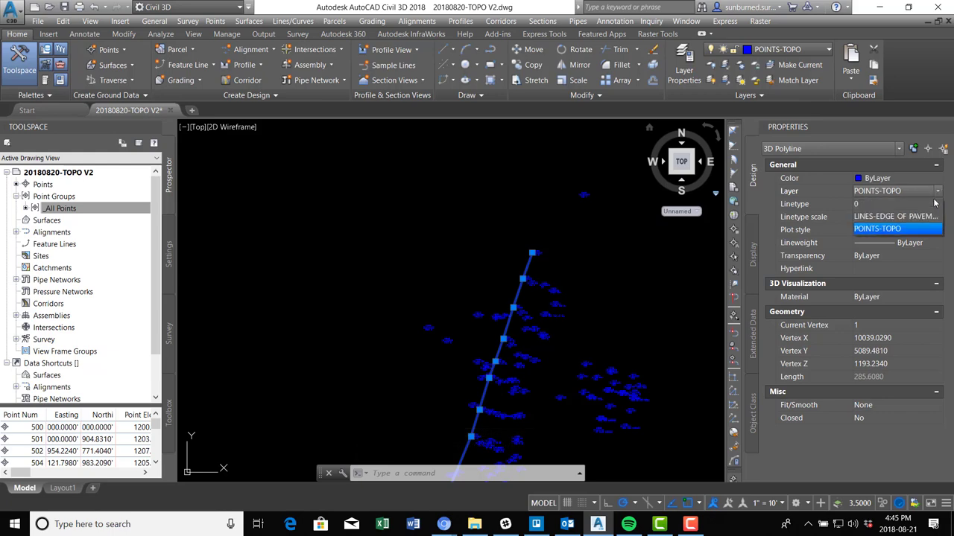
{"action": "left_click", "coordinate": [891, 215]}
{"action": "key", "text": "Escape"}
{"action": "scroll", "coordinate": [574, 268], "scroll_direction": "up", "scroll_amount": 5}
{"action": "scroll", "coordinate": [502, 187], "scroll_direction": "down", "scroll_amount": 2}
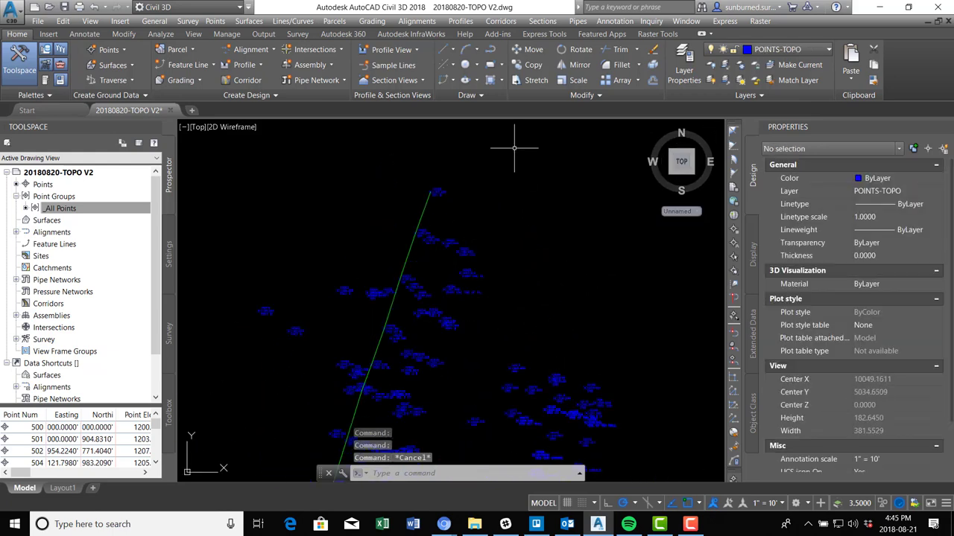
- Make LINES-EDGE OF PAVEMENT the current layer for drawing the remaining pavement lines
{"action": "middle_click_drag", "start_coordinate": [546, 208], "coordinate": [594, 269]}
{"action": "scroll", "coordinate": [502, 313], "scroll_direction": "up", "scroll_amount": 2}
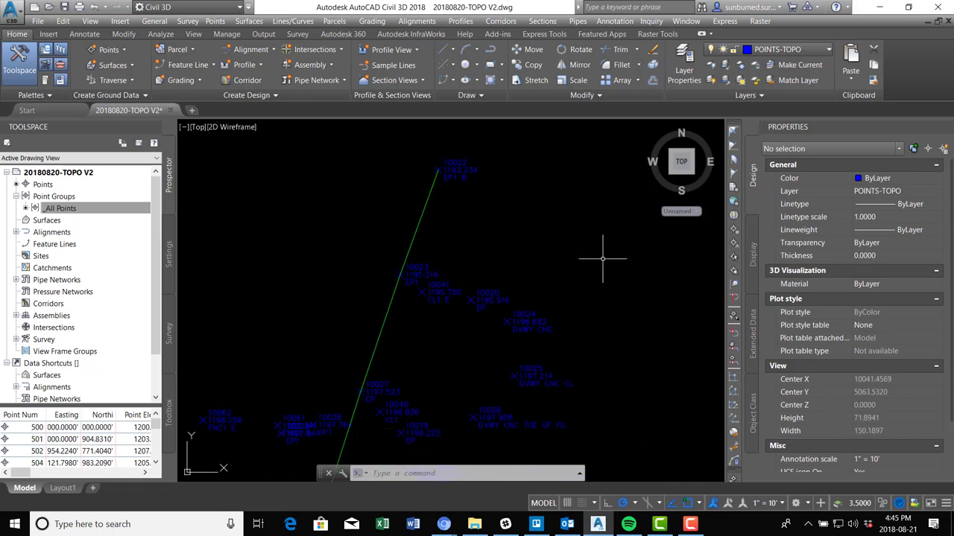
{"action": "key", "text": "Return"}
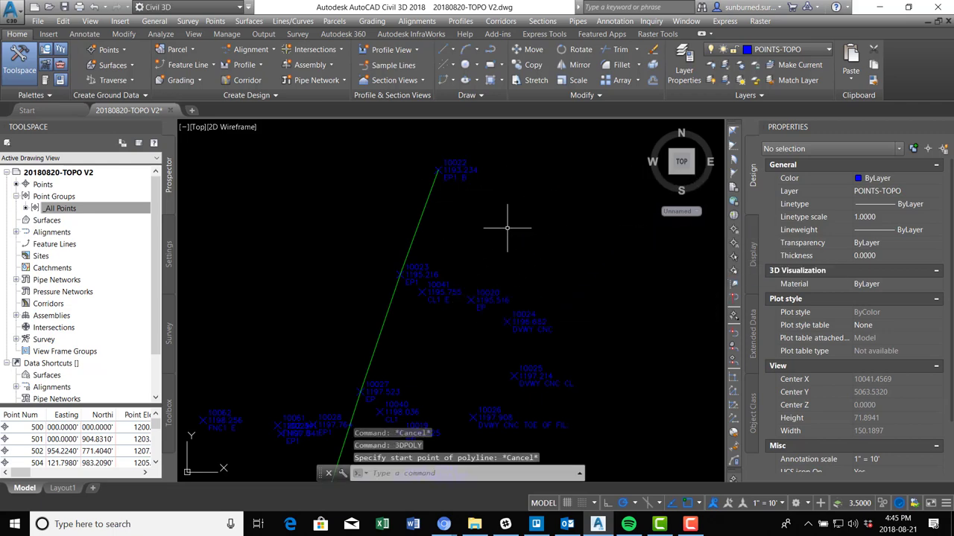
{"action": "key", "text": "Escape"}
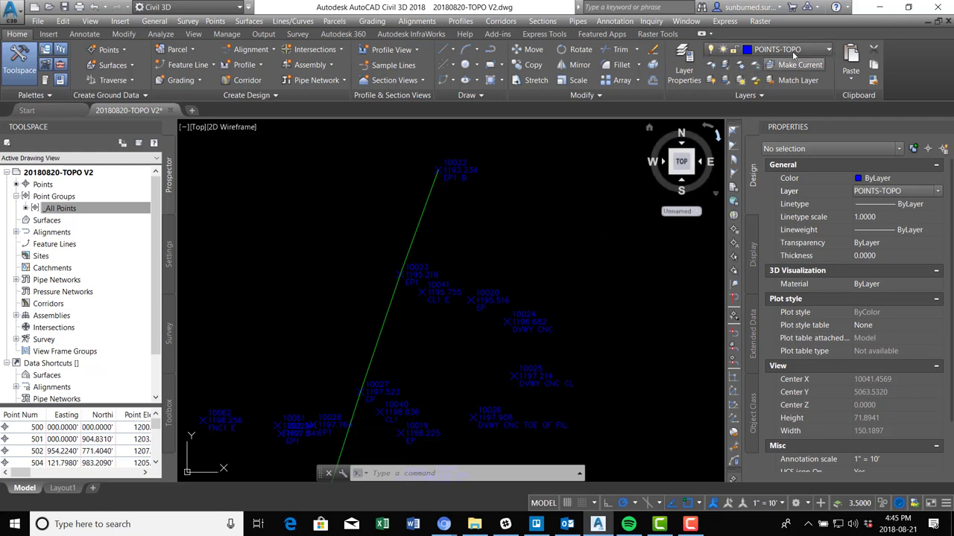
{"action": "left_click", "coordinate": [818, 51]}
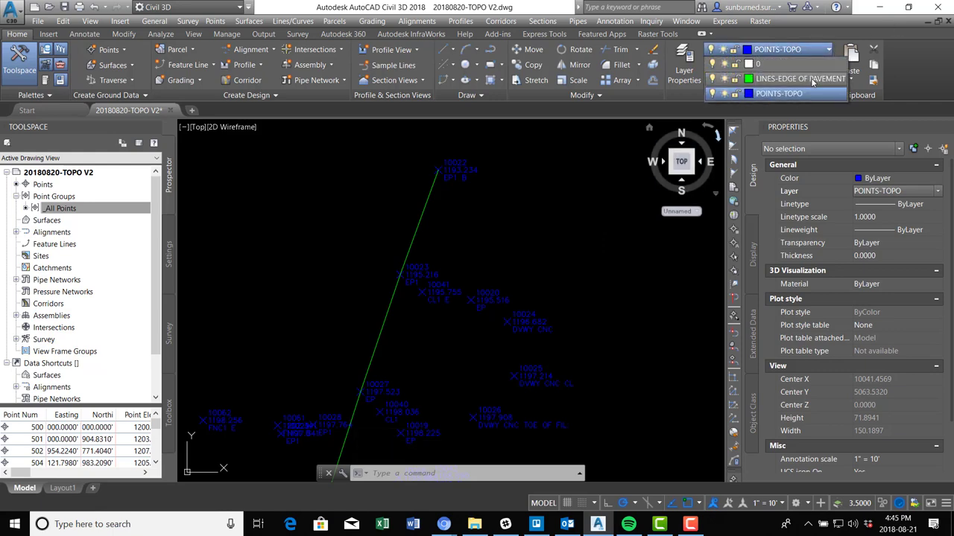
{"action": "left_click", "coordinate": [813, 79]}
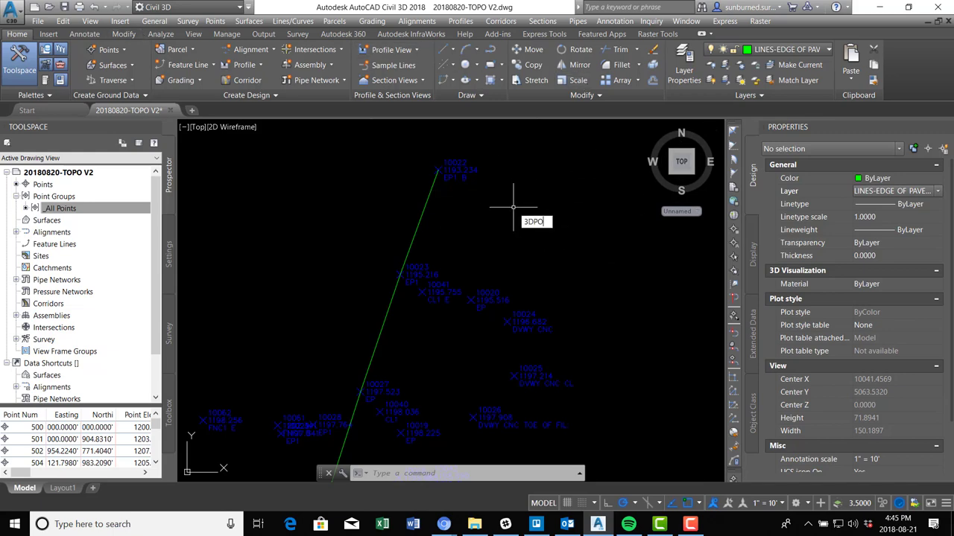
{"action": "type", "text": "3DPOL"}
{"action": "key", "text": "Return"}
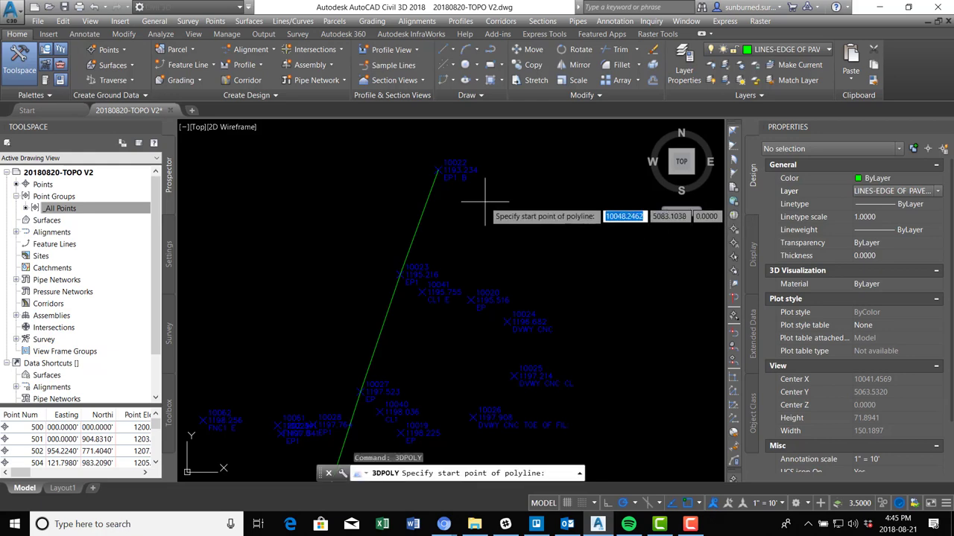
{"action": "left_click", "coordinate": [465, 300]}
{"action": "key", "text": "Escape"}
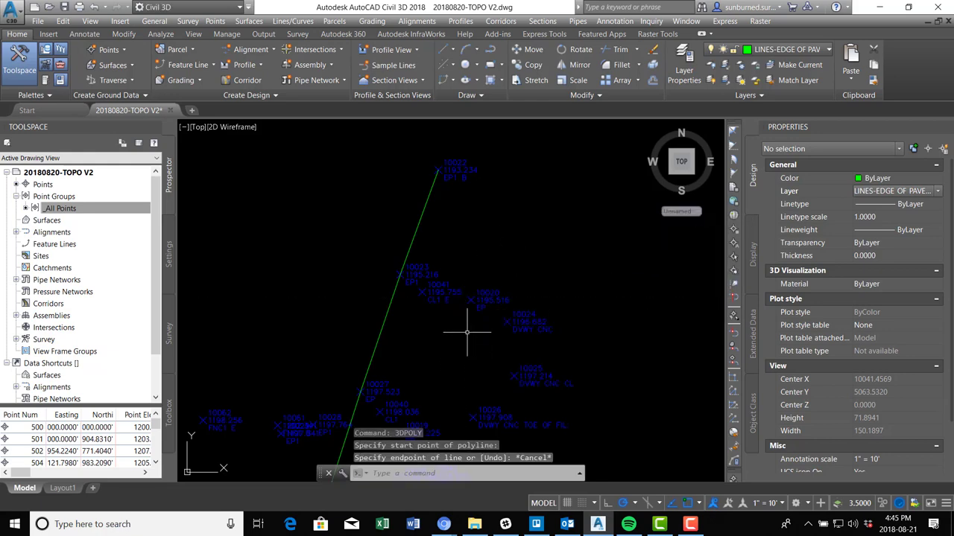
- Start a 3D polyline at point 10020, EP, on the road's eastern edge and extend it to point 10019, EP
{"action": "key", "text": "Return"}
{"action": "scroll", "coordinate": [466, 300], "scroll_direction": "up", "scroll_amount": 2}
{"action": "left_click", "coordinate": [468, 301]}
{"action": "scroll", "coordinate": [440, 403], "scroll_direction": "down", "scroll_amount": 2}
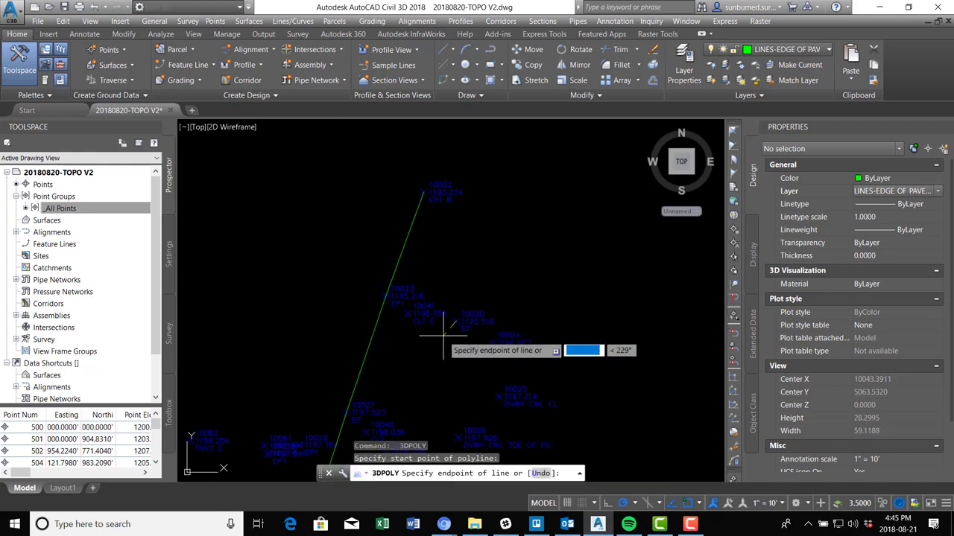
{"action": "scroll", "coordinate": [435, 396], "scroll_direction": "up", "scroll_amount": 4}
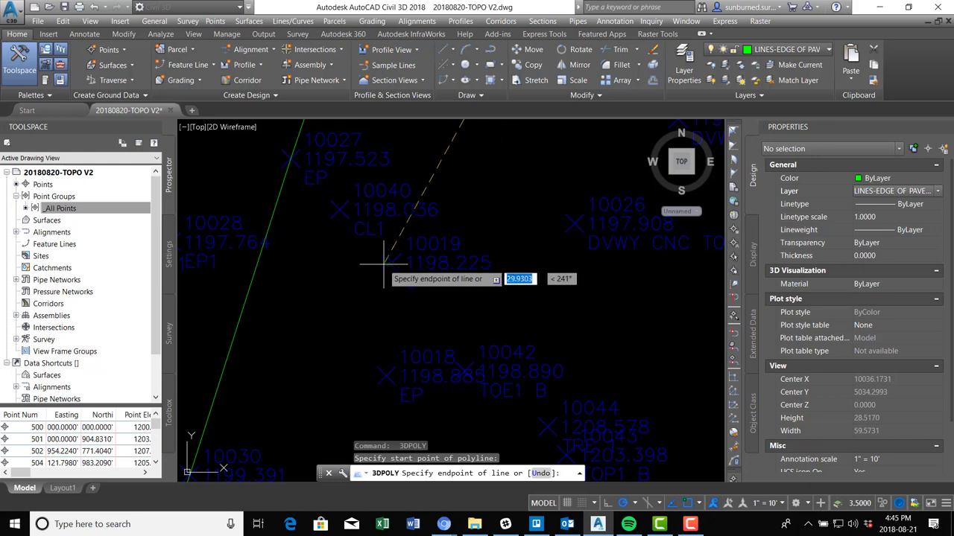
{"action": "left_click", "coordinate": [390, 263]}
- Extend the eastern-edge 3D polyline southward along the EP points to point 10016, EP
{"action": "scroll", "coordinate": [455, 223], "scroll_direction": "down", "scroll_amount": 2}
{"action": "middle_click_drag", "start_coordinate": [411, 349], "coordinate": [480, 230]}
{"action": "scroll", "coordinate": [471, 259], "scroll_direction": "up", "scroll_amount": 1}
{"action": "left_click", "coordinate": [464, 261]}
{"action": "middle_click_drag", "start_coordinate": [454, 323], "coordinate": [537, 141]}
{"action": "scroll", "coordinate": [468, 267], "scroll_direction": "up", "scroll_amount": 4}
{"action": "left_click", "coordinate": [511, 206]}
- Examine point 10015, ALSO CL GAS USA, and its neighbouring points to judge whether it belongs to the pavement edge
{"action": "scroll", "coordinate": [510, 207], "scroll_direction": "down", "scroll_amount": 6}
{"action": "middle_click_drag", "start_coordinate": [478, 317], "coordinate": [514, 180]}
{"action": "scroll", "coordinate": [505, 210], "scroll_direction": "up", "scroll_amount": 6}
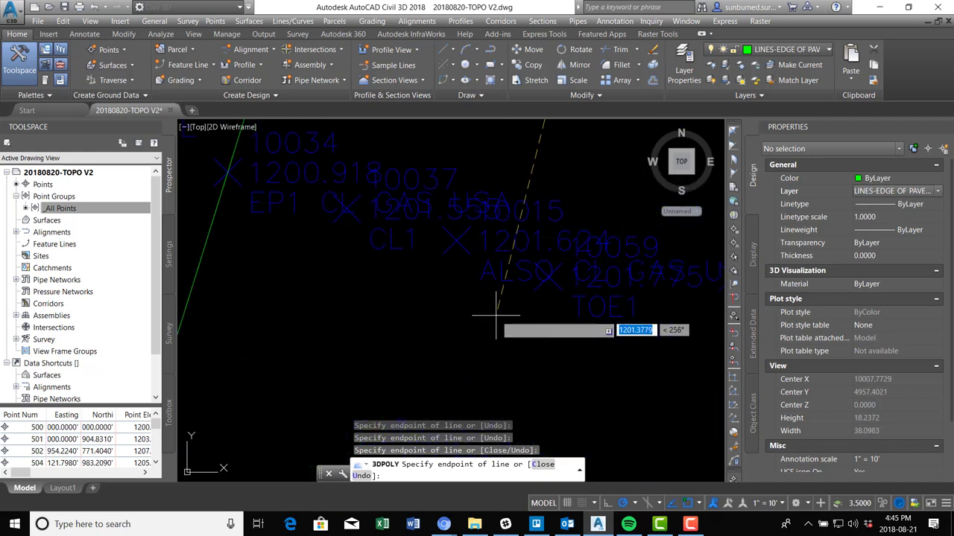
{"action": "scroll", "coordinate": [495, 313], "scroll_direction": "down", "scroll_amount": 4}
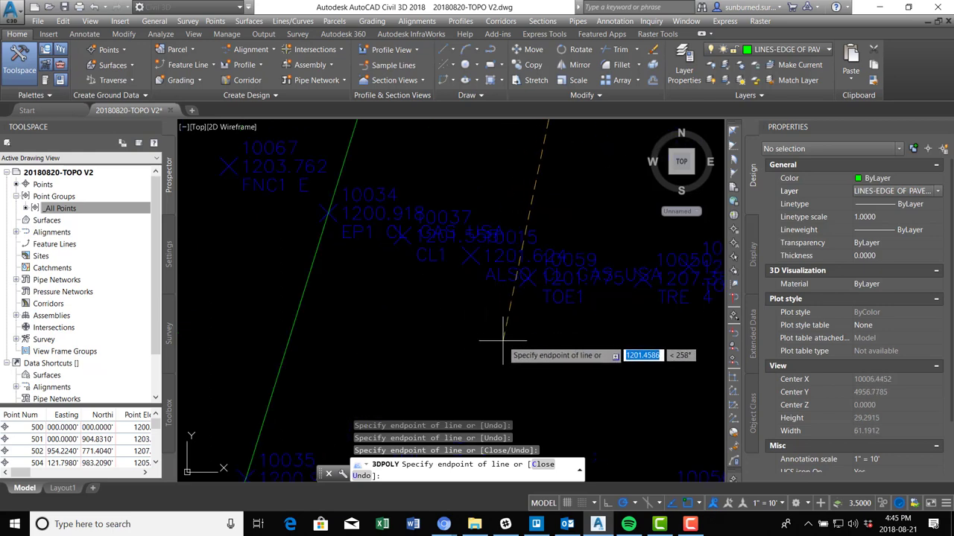
{"action": "scroll", "coordinate": [492, 312], "scroll_direction": "up", "scroll_amount": 6}
{"action": "scroll", "coordinate": [482, 285], "scroll_direction": "down", "scroll_amount": 2}
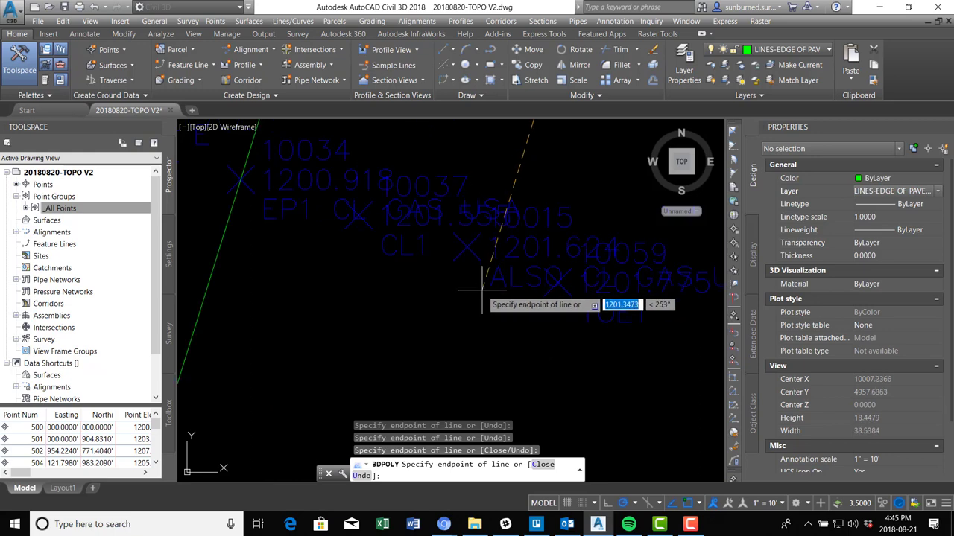
{"action": "scroll", "coordinate": [484, 295], "scroll_direction": "down", "scroll_amount": 1}
{"action": "scroll", "coordinate": [466, 362], "scroll_direction": "down", "scroll_amount": 1}
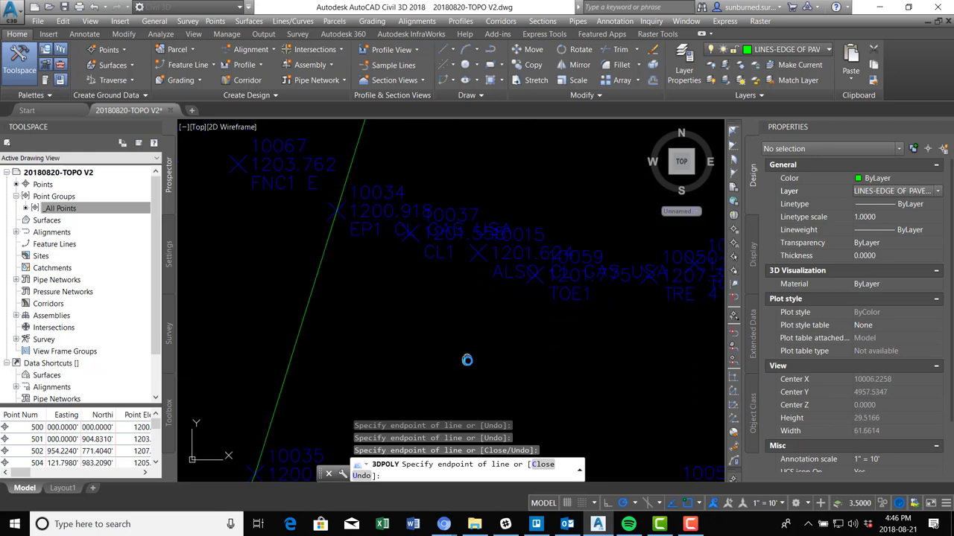
{"action": "mouse_move", "coordinate": [470, 367]}
{"action": "middle_mouse_down"}
{"action": "mouse_move", "coordinate": [470, 309]}
{"action": "mouse_move", "coordinate": [515, 369]}
{"action": "mouse_move", "coordinate": [494, 342]}
{"action": "middle_mouse_up"}
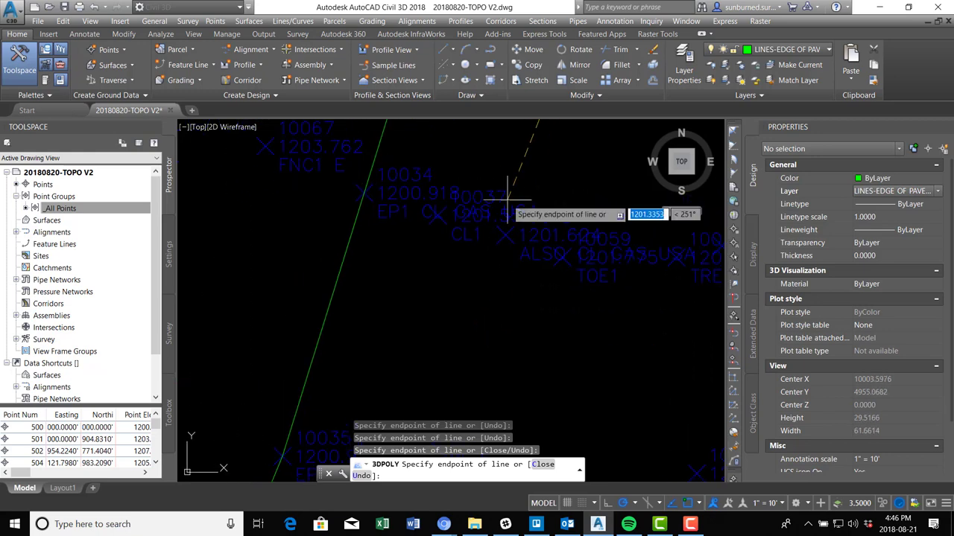
- Extend the eastern-edge 3D polyline to point 10014, EP MB 2.5' RIGHT, and on to point 10013, EP
{"action": "scroll", "coordinate": [511, 336], "scroll_direction": "down", "scroll_amount": 1}
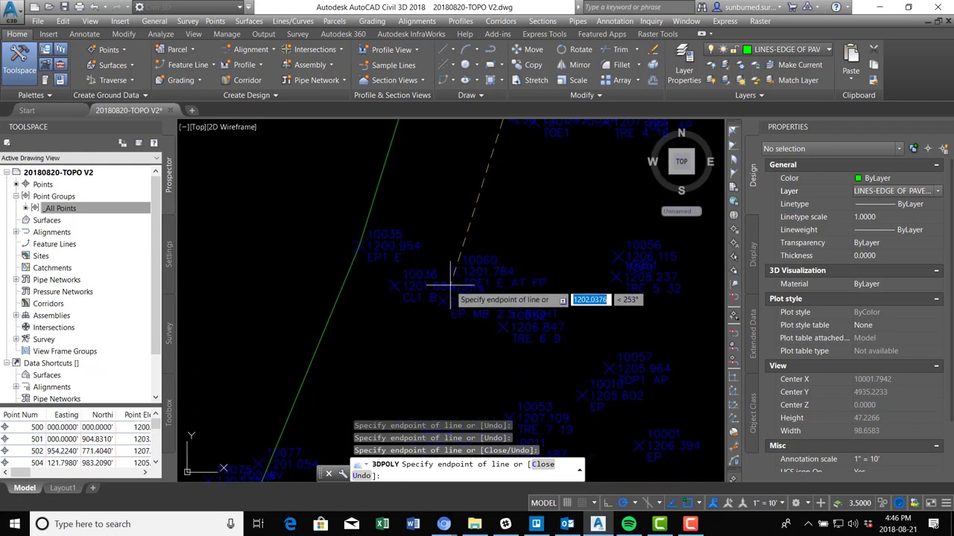
{"action": "scroll", "coordinate": [435, 322], "scroll_direction": "up", "scroll_amount": 1}
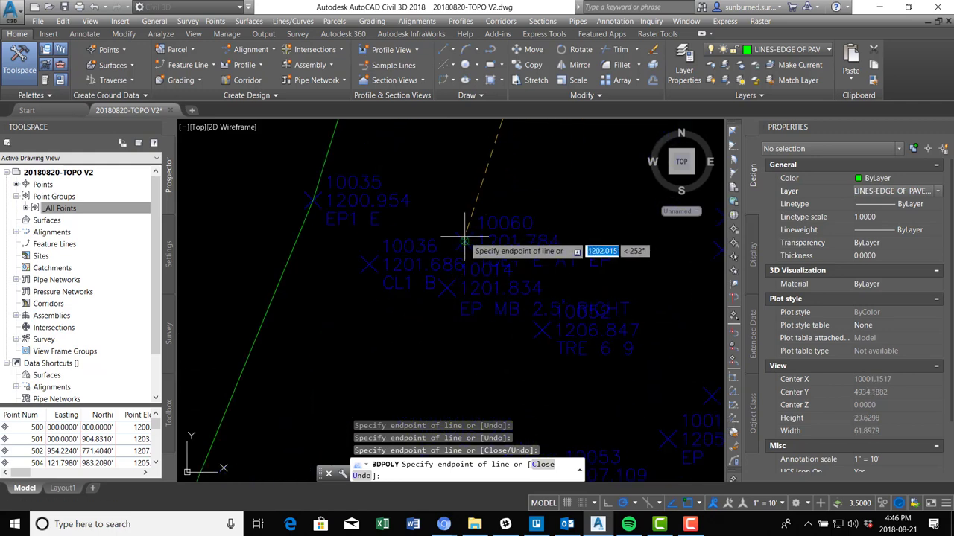
{"action": "scroll", "coordinate": [511, 260], "scroll_direction": "down", "scroll_amount": 2}
{"action": "middle_click_drag", "start_coordinate": [465, 328], "coordinate": [481, 215]}
{"action": "scroll", "coordinate": [481, 249], "scroll_direction": "up", "scroll_amount": 2}
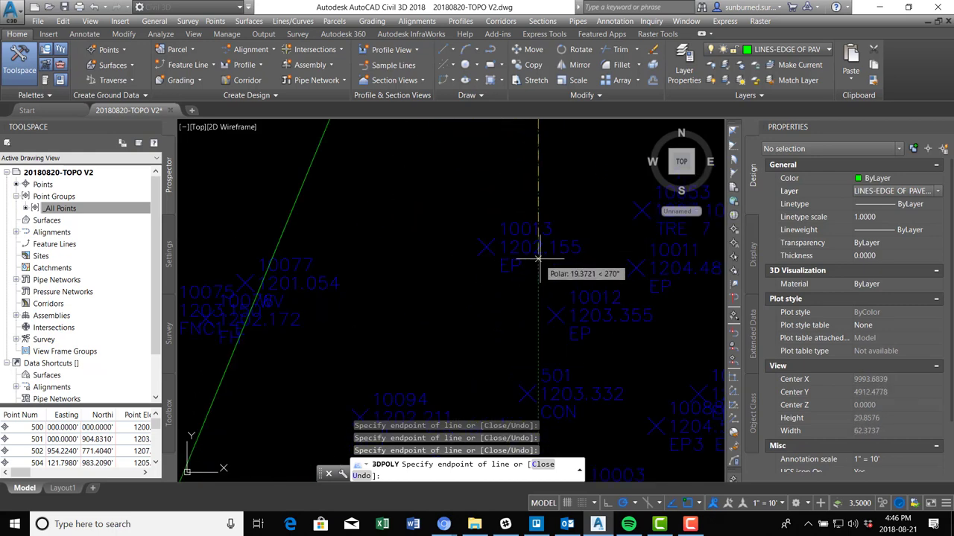
{"action": "scroll", "coordinate": [477, 276], "scroll_direction": "down", "scroll_amount": 2}
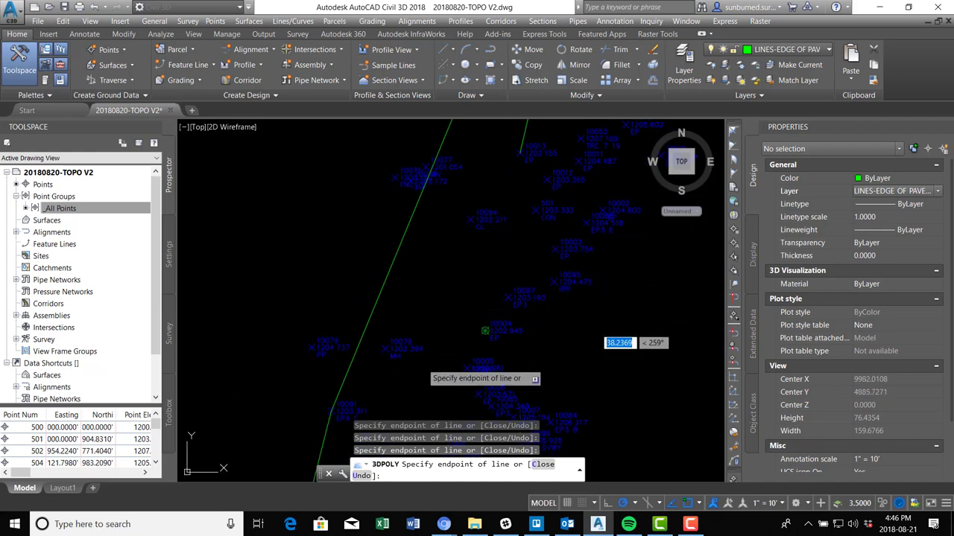
- Extend the eastern-edge 3D polyline southward through points 10004 and 10005, EP, to point 10082, EP2
{"action": "middle_click_drag", "start_coordinate": [418, 357], "coordinate": [434, 207]}
{"action": "scroll", "coordinate": [449, 215], "scroll_direction": "up", "scroll_amount": 6}
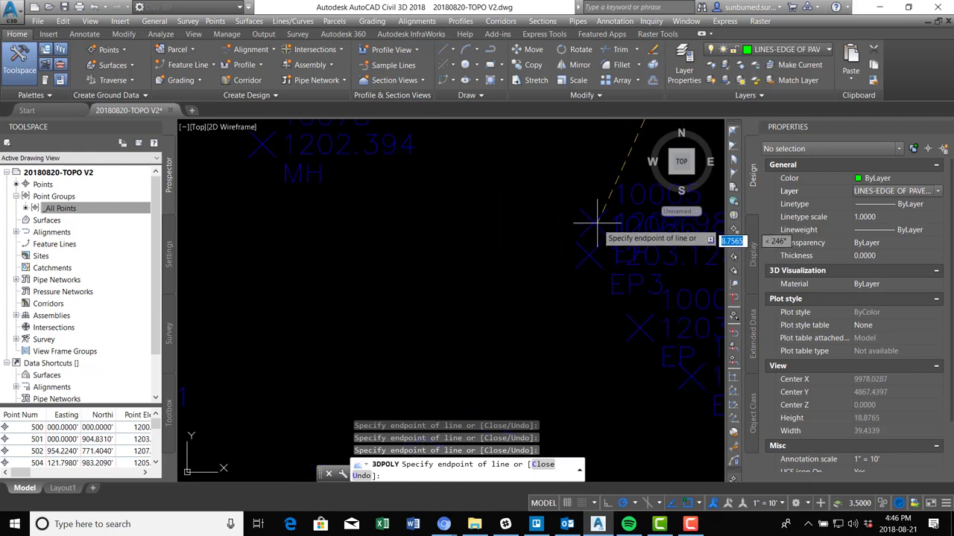
{"action": "left_click", "coordinate": [594, 222]}
{"action": "scroll", "coordinate": [589, 255], "scroll_direction": "down", "scroll_amount": 6}
{"action": "middle_click_drag", "start_coordinate": [509, 280], "coordinate": [508, 326]}
{"action": "scroll", "coordinate": [507, 313], "scroll_direction": "up", "scroll_amount": 4}
{"action": "left_click", "coordinate": [493, 274]}
{"action": "scroll", "coordinate": [486, 283], "scroll_direction": "down", "scroll_amount": 2}
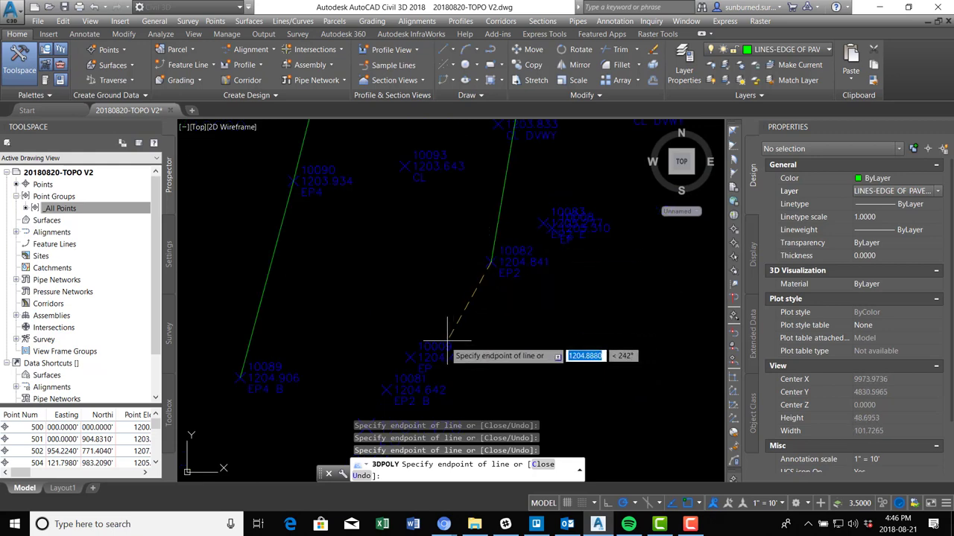
- Extend the eastern-edge 3D polyline through point 10009, EP, to point 10081, EP2 B, and finish it there
{"action": "left_click", "coordinate": [408, 362]}
{"action": "left_click", "coordinate": [387, 389]}
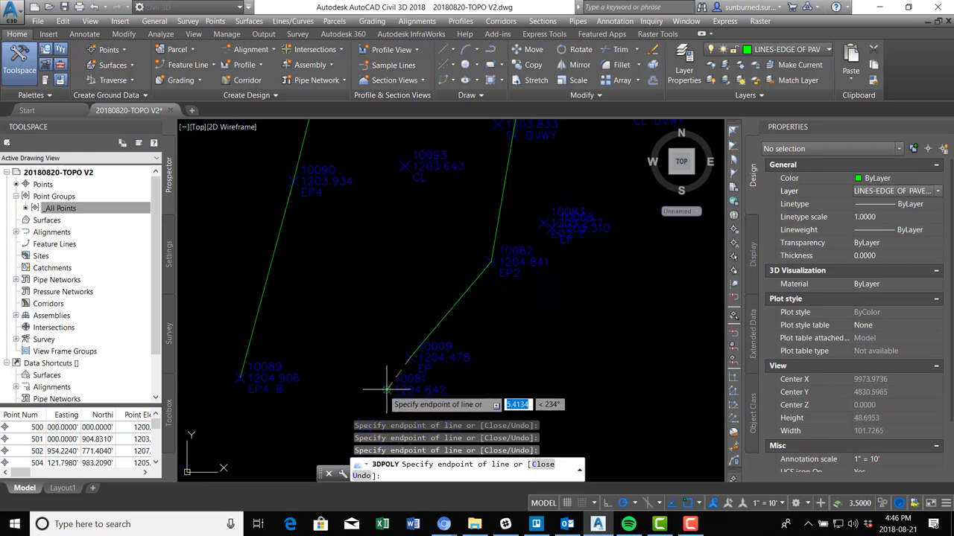
{"action": "key", "text": "Return"}
- Examine the driveway points east of the finished edge line, around points 10083 and 10008, for further pavement edges
{"action": "scroll", "coordinate": [503, 268], "scroll_direction": "down", "scroll_amount": 3}
{"action": "mouse_move", "coordinate": [541, 210]}
{"action": "middle_mouse_down"}
{"action": "mouse_move", "coordinate": [520, 320]}
{"action": "mouse_move", "coordinate": [514, 462]}
{"action": "middle_mouse_up"}
{"action": "mouse_move", "coordinate": [544, 264]}
{"action": "middle_mouse_down"}
{"action": "mouse_move", "coordinate": [530, 374]}
{"action": "mouse_move", "coordinate": [552, 323]}
{"action": "mouse_move", "coordinate": [568, 124]}
{"action": "middle_mouse_up"}
{"action": "mouse_move", "coordinate": [500, 358]}
{"action": "middle_mouse_down"}
{"action": "mouse_move", "coordinate": [528, 264]}
{"action": "mouse_move", "coordinate": [510, 258]}
{"action": "middle_mouse_up"}
{"action": "scroll", "coordinate": [544, 207], "scroll_direction": "up", "scroll_amount": 5}
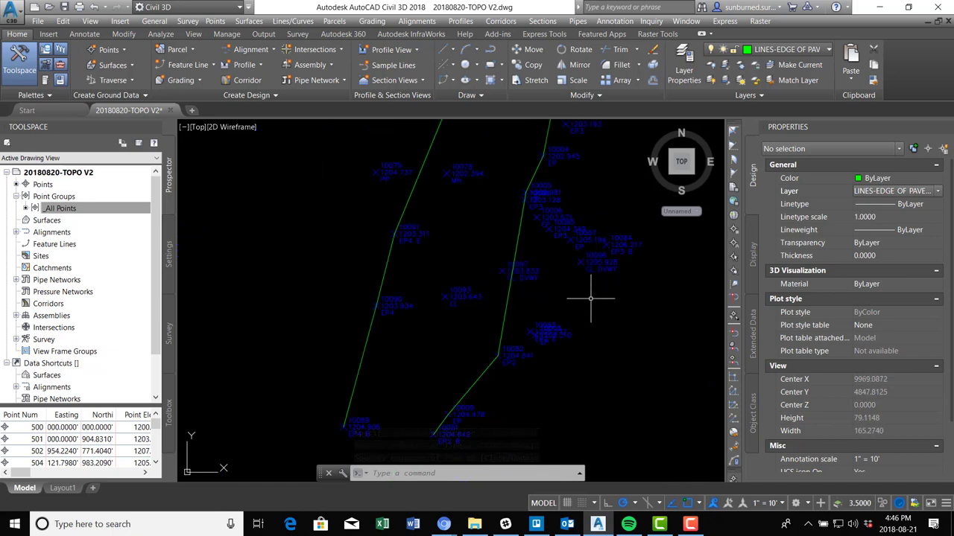
{"action": "scroll", "coordinate": [499, 380], "scroll_direction": "up", "scroll_amount": 4}
{"action": "scroll", "coordinate": [586, 293], "scroll_direction": "up", "scroll_amount": 1}
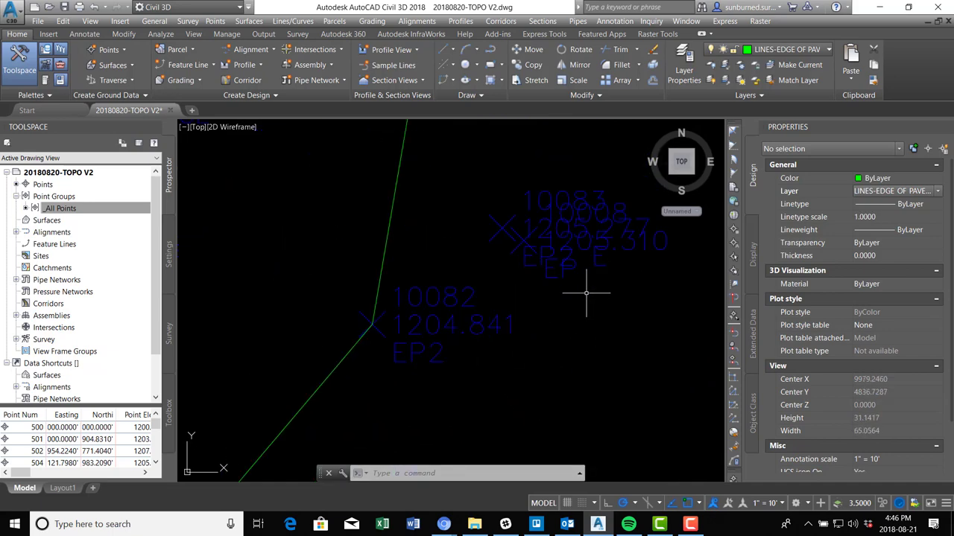
{"action": "right_click", "coordinate": [570, 386]}
{"action": "key", "text": "Escape"}
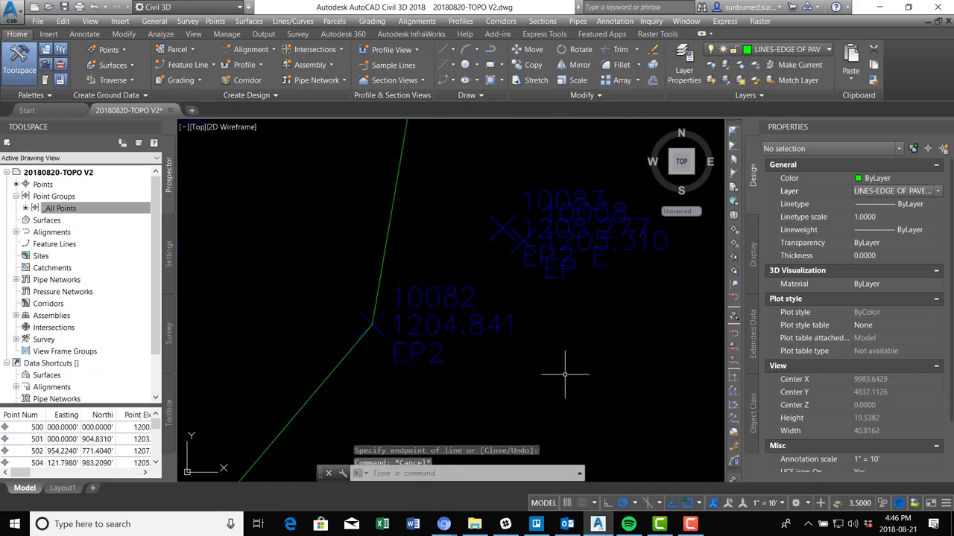
- Draw a 3D polyline from point 10082, EP2, through point 10083 to point 10008, EP, along the driveway's southern edge
{"action": "type", "text": "3DPOL"}
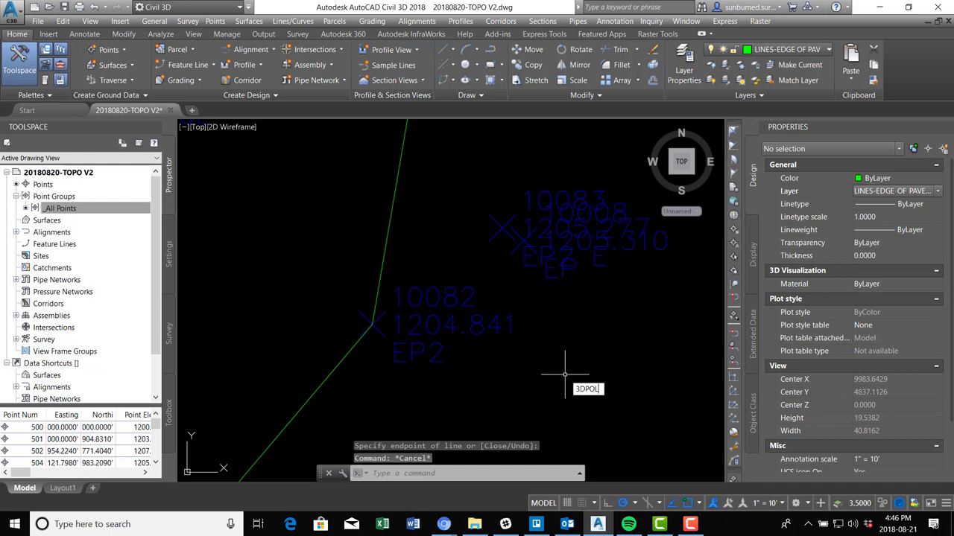
{"action": "type", "text": "Y"}
{"action": "key", "text": "Return"}
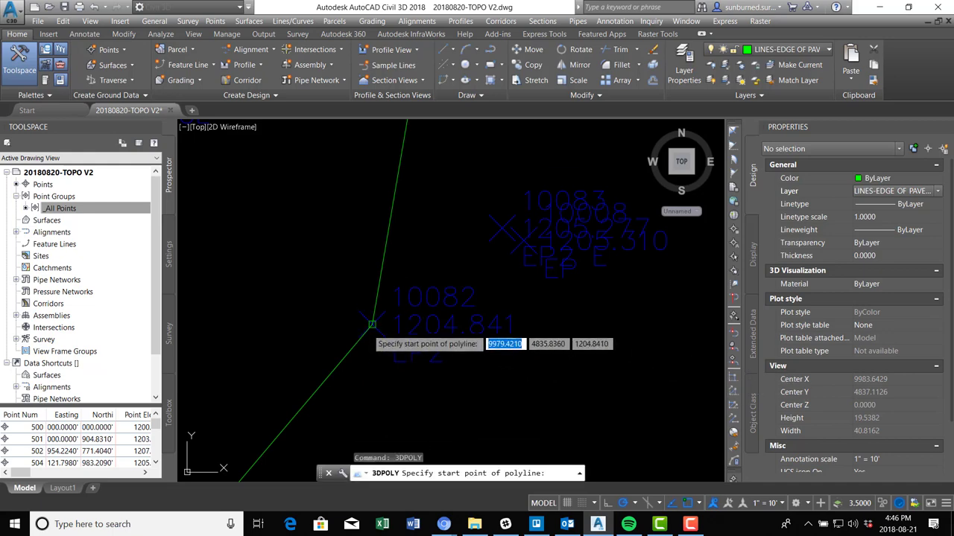
{"action": "left_click", "coordinate": [372, 323]}
{"action": "left_click", "coordinate": [499, 228]}
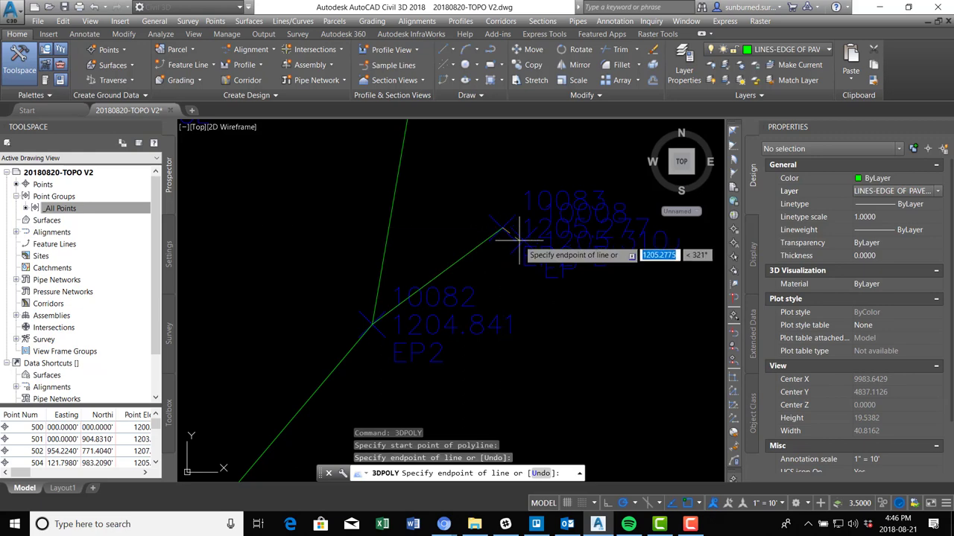
{"action": "key", "text": "Return"}
{"action": "scroll", "coordinate": [571, 351], "scroll_direction": "down", "scroll_amount": 4}
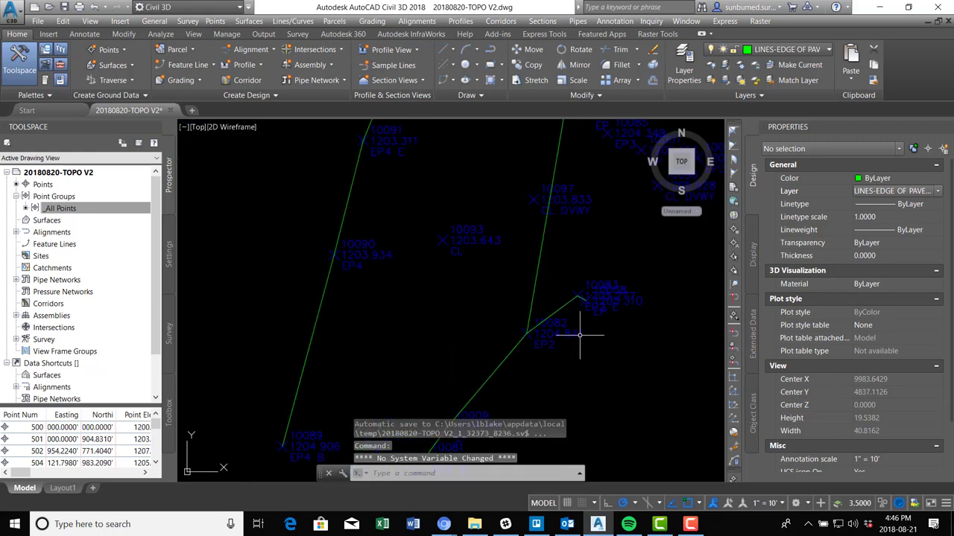
- Start a 3D polyline at point 10086, EP3, and run it through point 10006, EP, to point 10085, EP3
{"action": "scroll", "coordinate": [482, 221], "scroll_direction": "up", "scroll_amount": 4}
{"action": "key", "text": "Return"}
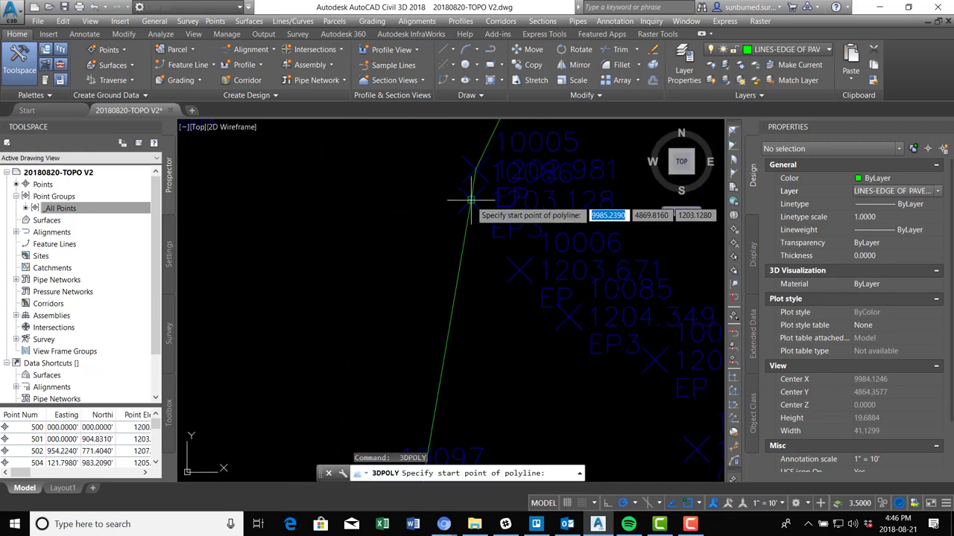
{"action": "left_click", "coordinate": [472, 199]}
{"action": "left_click", "coordinate": [520, 270]}
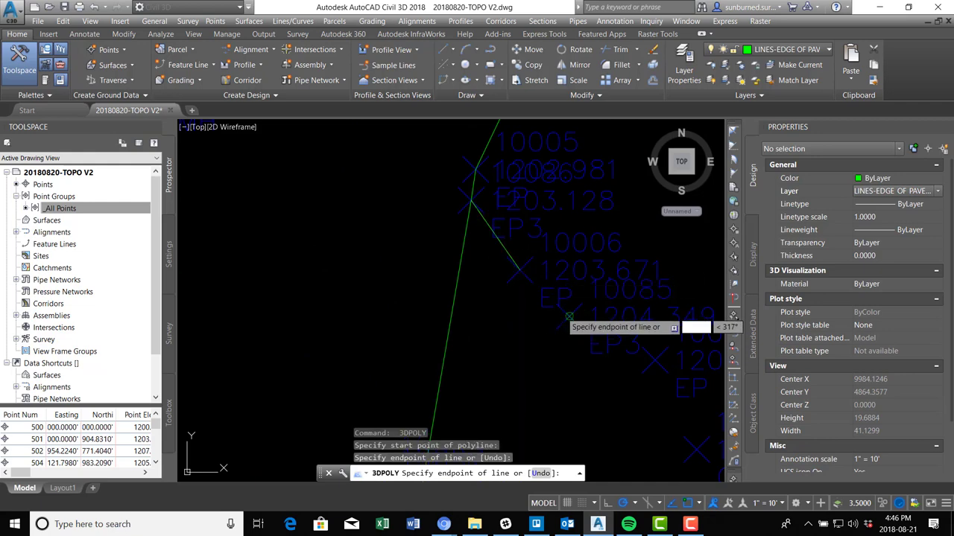
{"action": "left_click", "coordinate": [565, 316]}
- Extend the driveway's northern-edge 3D polyline through point 10007, EP, to point 10084, EP3 B, and finish it
{"action": "middle_click_drag", "start_coordinate": [605, 398], "coordinate": [458, 202]}
{"action": "left_click", "coordinate": [488, 172]}
{"action": "middle_click_drag", "start_coordinate": [558, 260], "coordinate": [488, 329]}
{"action": "left_click", "coordinate": [551, 260]}
{"action": "left_click", "coordinate": [566, 260]}
{"action": "scroll", "coordinate": [568, 259], "scroll_direction": "down", "scroll_amount": 6}
{"action": "key", "text": "Return"}
- Start a 3D polyline at point 10004, EP, on the eastern edge and extend it northeast to point 10087
{"action": "scroll", "coordinate": [527, 339], "scroll_direction": "up", "scroll_amount": 4}
{"action": "scroll", "coordinate": [555, 343], "scroll_direction": "down", "scroll_amount": 2}
{"action": "scroll", "coordinate": [462, 274], "scroll_direction": "down", "scroll_amount": 4}
{"action": "scroll", "coordinate": [480, 270], "scroll_direction": "up", "scroll_amount": 6}
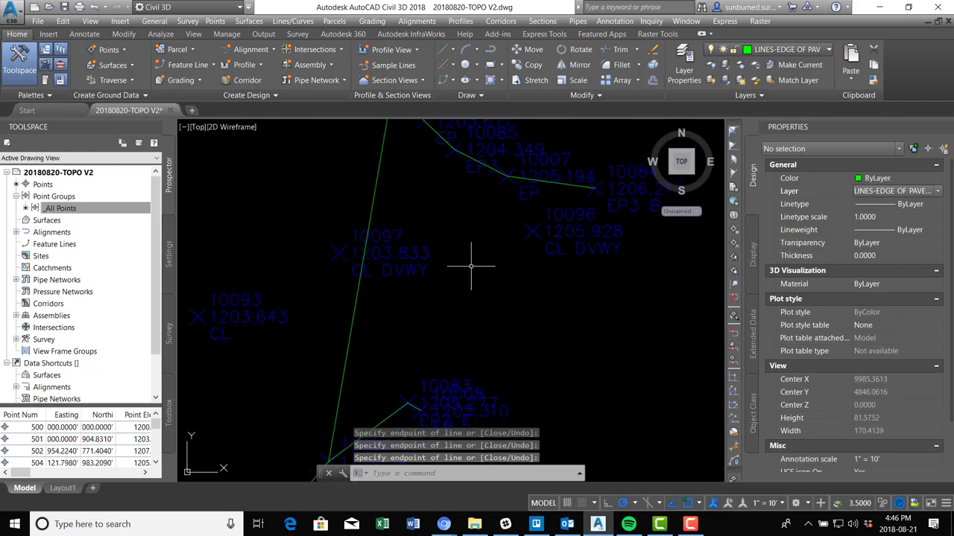
{"action": "scroll", "coordinate": [366, 289], "scroll_direction": "down", "scroll_amount": 7}
{"action": "scroll", "coordinate": [408, 191], "scroll_direction": "up", "scroll_amount": 5}
{"action": "middle_click_drag", "start_coordinate": [432, 221], "coordinate": [616, 320]}
{"action": "key", "text": "Return"}
{"action": "left_click", "coordinate": [508, 356]}
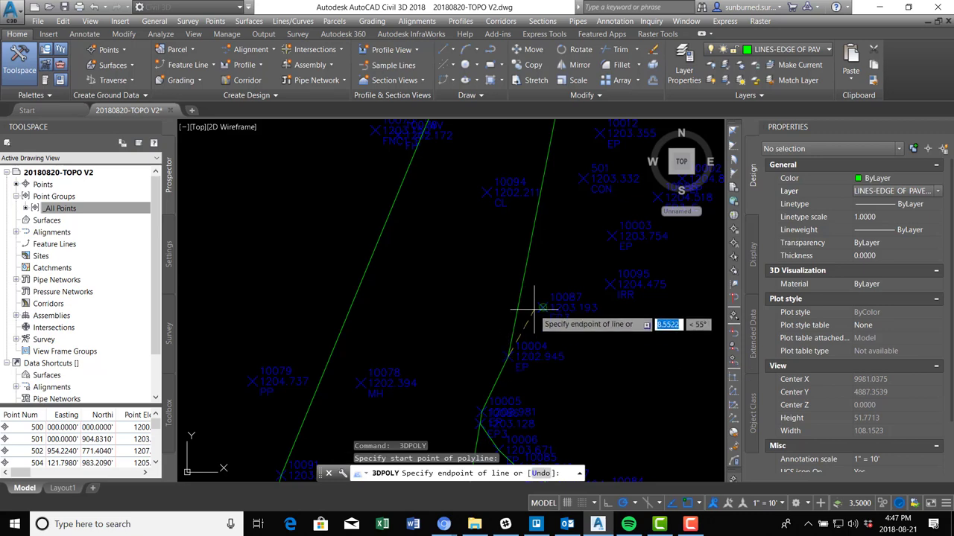
{"action": "left_click", "coordinate": [543, 306]}
{"action": "middle_click_drag", "start_coordinate": [611, 257], "coordinate": [511, 381]}
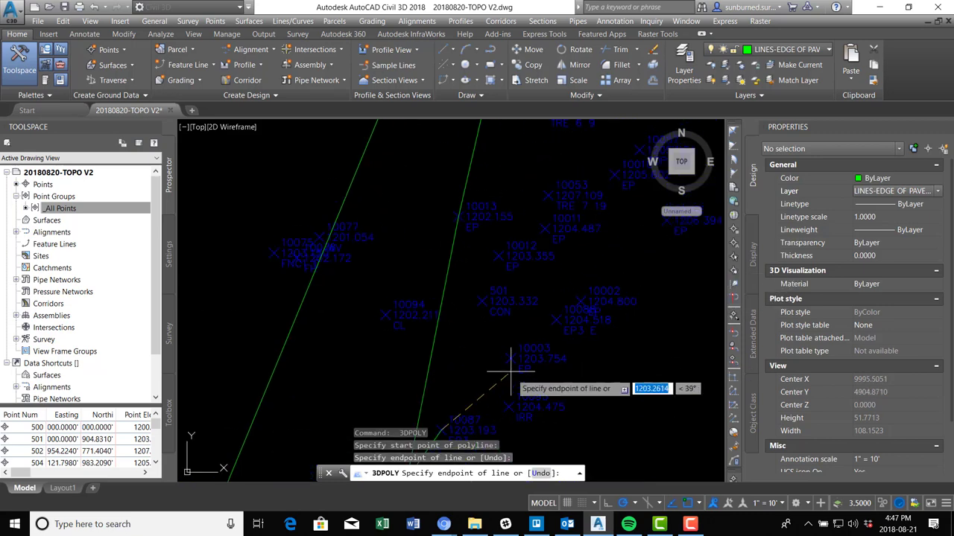
- Extend the 3D polyline through point 10003, EP, the EP3 E point and point 10002 to point 10001, EP, and finish it
{"action": "left_click", "coordinate": [511, 359]}
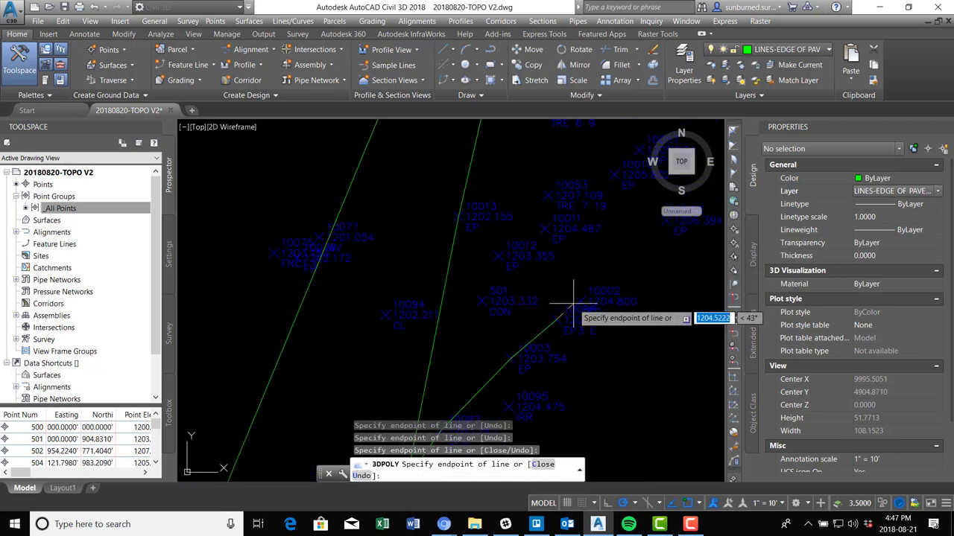
{"action": "left_click", "coordinate": [581, 301]}
{"action": "middle_click_drag", "start_coordinate": [635, 277], "coordinate": [541, 375]}
{"action": "scroll", "coordinate": [599, 278], "scroll_direction": "down", "scroll_amount": 4}
{"action": "scroll", "coordinate": [552, 328], "scroll_direction": "up", "scroll_amount": 6}
{"action": "key", "text": "Return"}
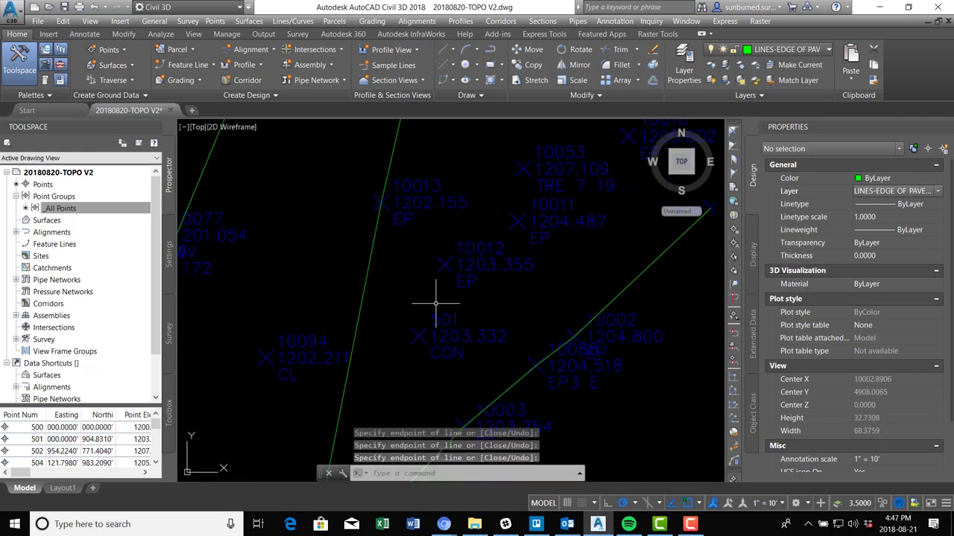
- Draw a 3D polyline from point 10013, EP, through points 10012 and 10011, EP, to point 10010
{"action": "key", "text": "Return"}
{"action": "left_click", "coordinate": [382, 203]}
{"action": "left_click", "coordinate": [443, 265]}
{"action": "left_click", "coordinate": [518, 222]}
{"action": "middle_click_drag", "start_coordinate": [504, 219], "coordinate": [379, 377]}
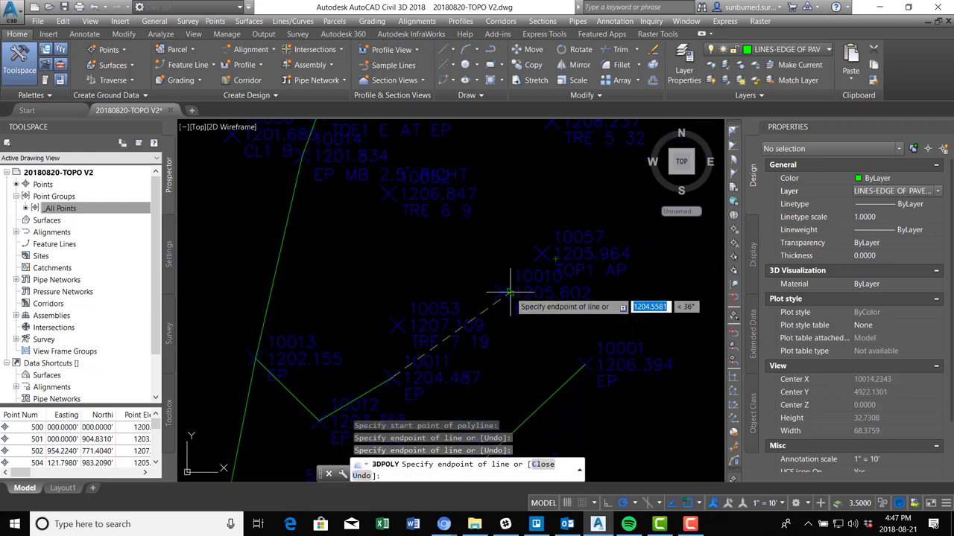
{"action": "left_click", "coordinate": [503, 293]}
{"action": "middle_click_drag", "start_coordinate": [586, 199], "coordinate": [549, 303]}
{"action": "scroll", "coordinate": [551, 304], "scroll_direction": "down", "scroll_amount": 2}
{"action": "key", "text": "Return"}
- Move the label of point 10075, FNC1 E, up and to the west, clear of the neighbouring labels
{"action": "scroll", "coordinate": [517, 266], "scroll_direction": "down", "scroll_amount": 4}
{"action": "scroll", "coordinate": [559, 194], "scroll_direction": "down", "scroll_amount": 2}
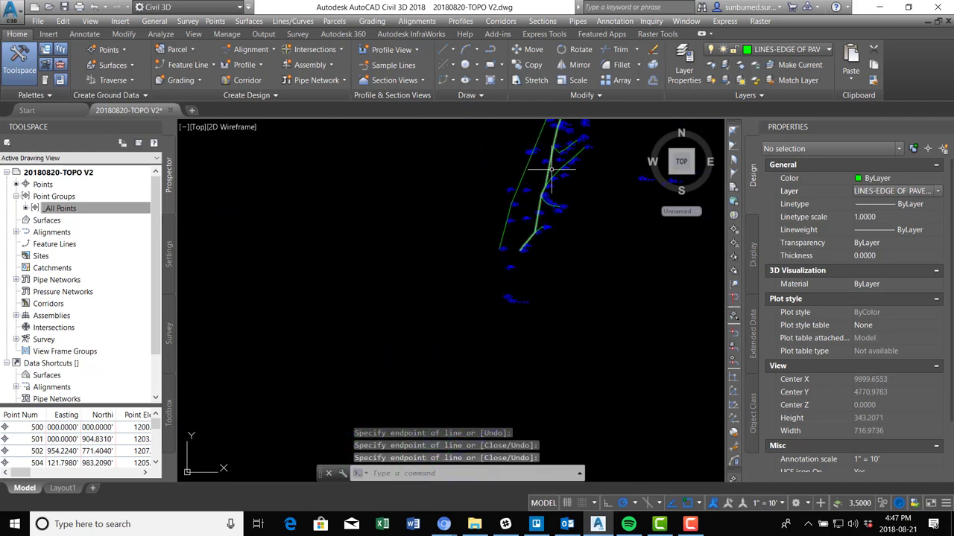
{"action": "scroll", "coordinate": [510, 190], "scroll_direction": "up", "scroll_amount": 3}
{"action": "middle_click_drag", "start_coordinate": [527, 210], "coordinate": [507, 375]}
{"action": "middle_click_drag", "start_coordinate": [574, 219], "coordinate": [561, 303]}
{"action": "scroll", "coordinate": [544, 303], "scroll_direction": "up", "scroll_amount": 2}
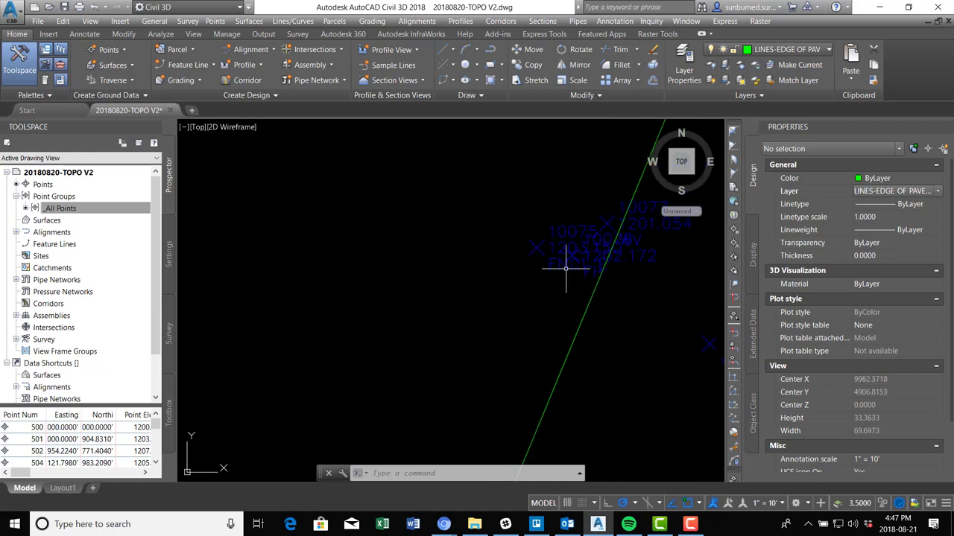
{"action": "left_click", "coordinate": [560, 244]}
{"action": "left_click", "coordinate": [537, 238]}
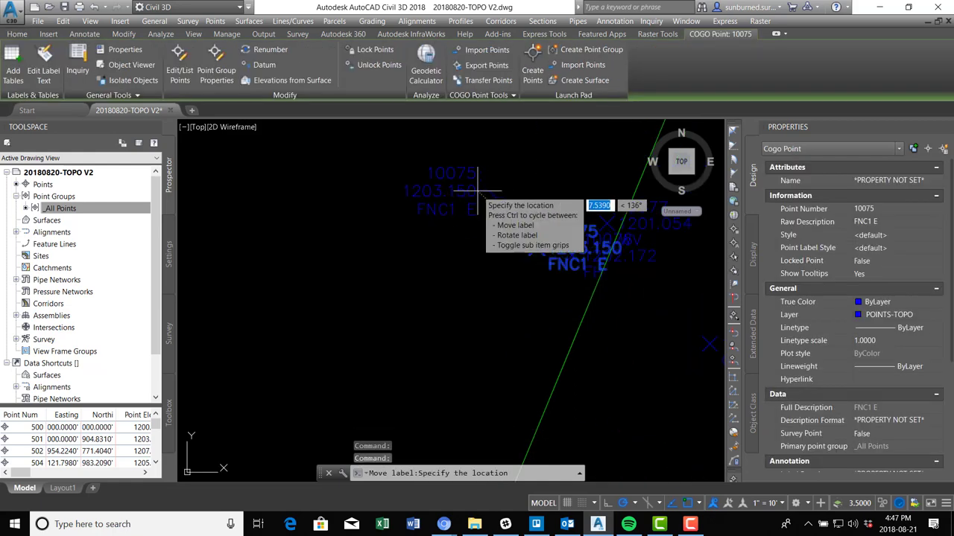
{"action": "key", "text": "Escape"}
{"action": "key", "text": "Escape"}
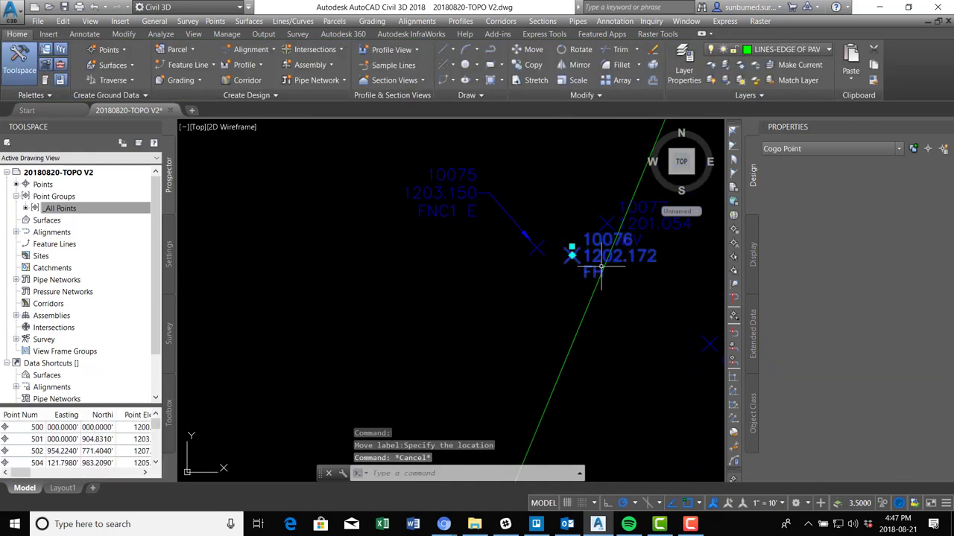
- Move the label of point 10076, FH, northward to an open spot above the label of point 10075
{"action": "left_click", "coordinate": [572, 237]}
{"action": "left_click", "coordinate": [572, 246]}
{"action": "middle_click_drag", "start_coordinate": [562, 188], "coordinate": [578, 281]}
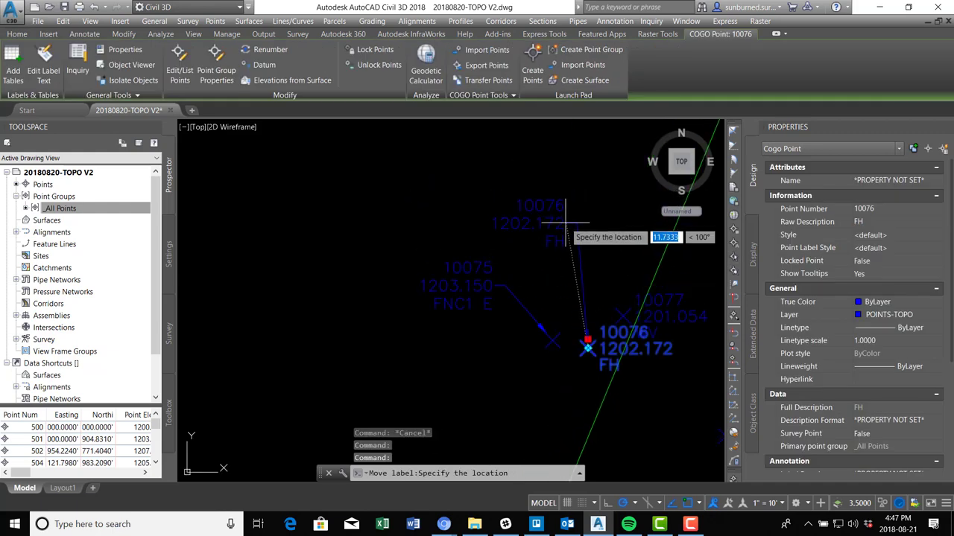
{"action": "left_click", "coordinate": [565, 222]}
{"action": "left_click", "coordinate": [575, 224]}
{"action": "key", "text": "Escape"}
- Move the label of point 10077, WV, off the edge line to a spot above the label of point 10076
{"action": "left_click", "coordinate": [622, 312]}
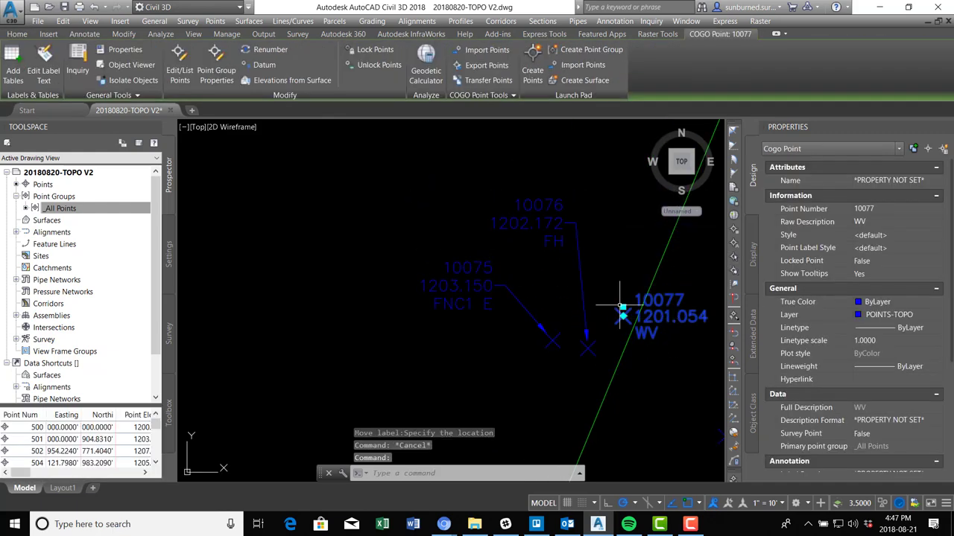
{"action": "left_click", "coordinate": [623, 307]}
{"action": "left_click", "coordinate": [589, 161]}
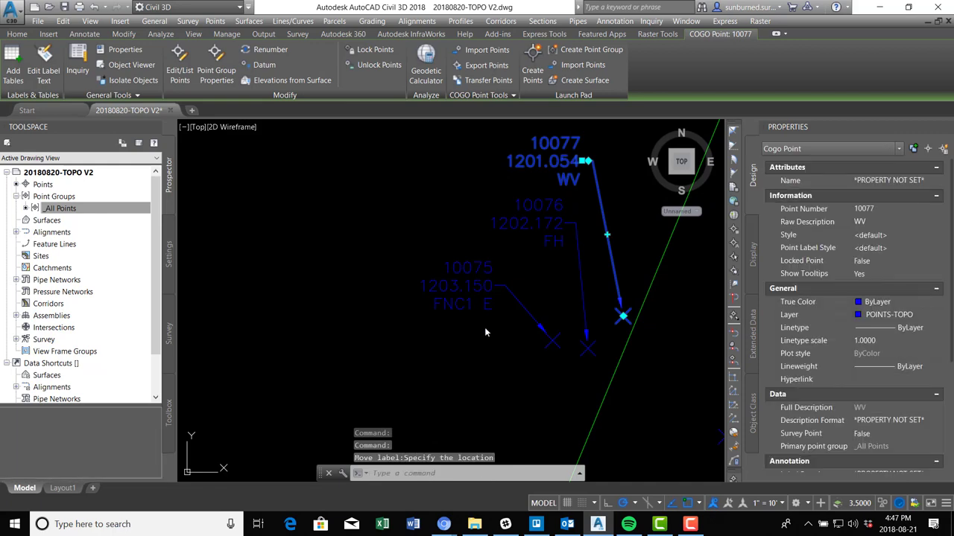
{"action": "key", "text": "Escape"}
{"action": "key", "text": "Escape"}
- Move the label of point 10061, FNC1 B, northwest, clear of the labels of points 10029 and 10062
{"action": "scroll", "coordinate": [530, 314], "scroll_direction": "down", "scroll_amount": 5}
{"action": "mouse_move", "coordinate": [541, 358]}
{"action": "middle_mouse_down"}
{"action": "mouse_move", "coordinate": [558, 211]}
{"action": "mouse_move", "coordinate": [506, 244]}
{"action": "mouse_move", "coordinate": [500, 477]}
{"action": "middle_mouse_up"}
{"action": "middle_click_drag", "start_coordinate": [592, 249], "coordinate": [544, 451]}
{"action": "mouse_move", "coordinate": [617, 221]}
{"action": "middle_mouse_down"}
{"action": "mouse_move", "coordinate": [575, 417]}
{"action": "mouse_move", "coordinate": [549, 294]}
{"action": "mouse_move", "coordinate": [566, 387]}
{"action": "middle_mouse_up"}
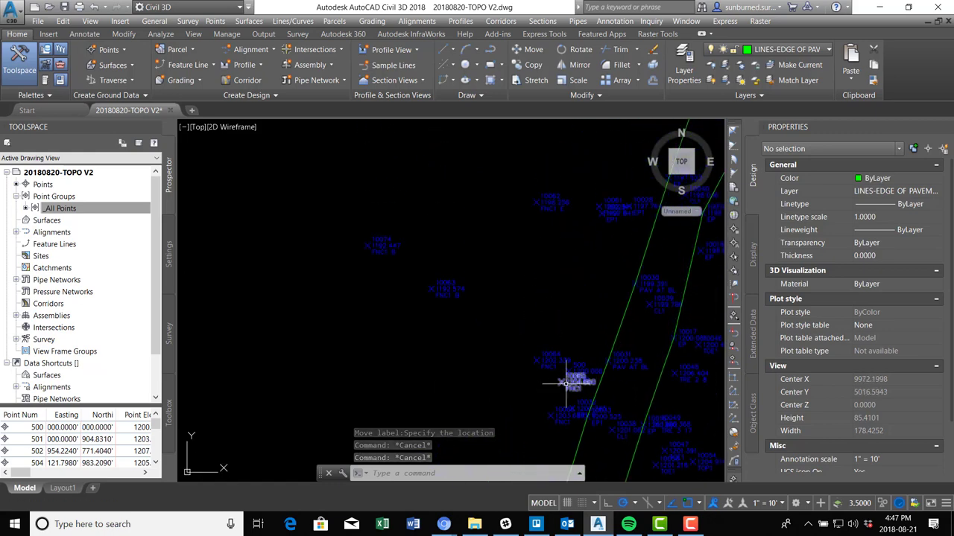
{"action": "scroll", "coordinate": [605, 206], "scroll_direction": "up", "scroll_amount": 5}
{"action": "left_click", "coordinate": [483, 230]}
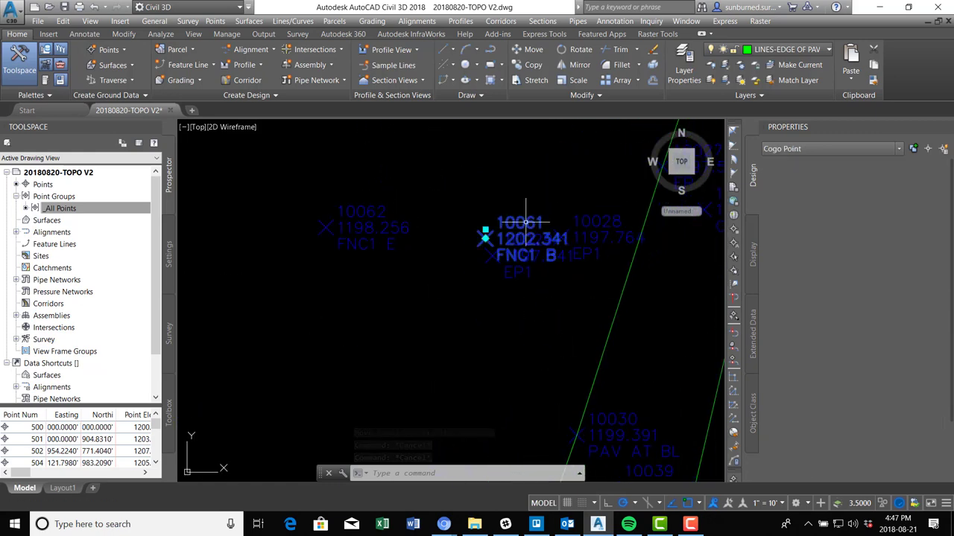
{"action": "left_click", "coordinate": [485, 230]}
{"action": "left_click", "coordinate": [443, 154]}
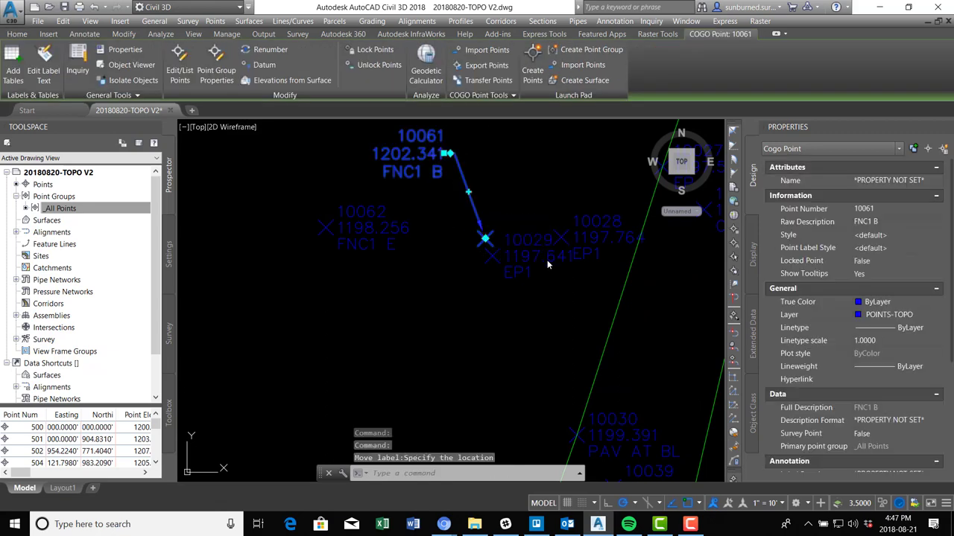
{"action": "key", "text": "Escape"}
- Move the label of point 10029, EP1, northward, clear of the label of point 10028
{"action": "left_click", "coordinate": [533, 241]}
{"action": "left_click", "coordinate": [492, 246]}
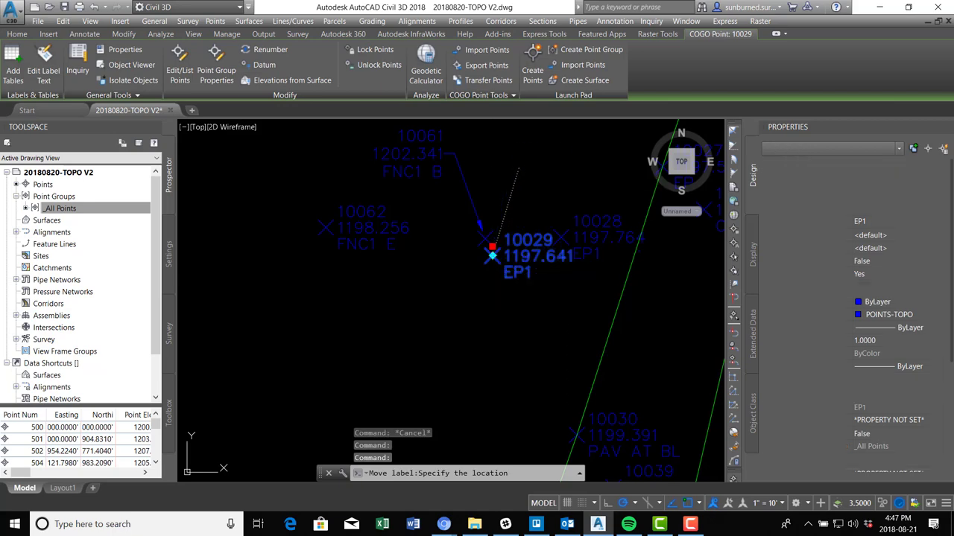
{"action": "left_click", "coordinate": [520, 170]}
{"action": "key", "text": "Escape"}
- Draw a polyline from point 10027, EP, on the western edge through point 10028, EP1, to point 10029, EP1
{"action": "mouse_move", "coordinate": [601, 272]}
{"action": "middle_mouse_down"}
{"action": "mouse_move", "coordinate": [512, 348]}
{"action": "mouse_move", "coordinate": [473, 366]}
{"action": "middle_mouse_up"}
{"action": "type", "text": "pl"}
{"action": "key", "text": "Return"}
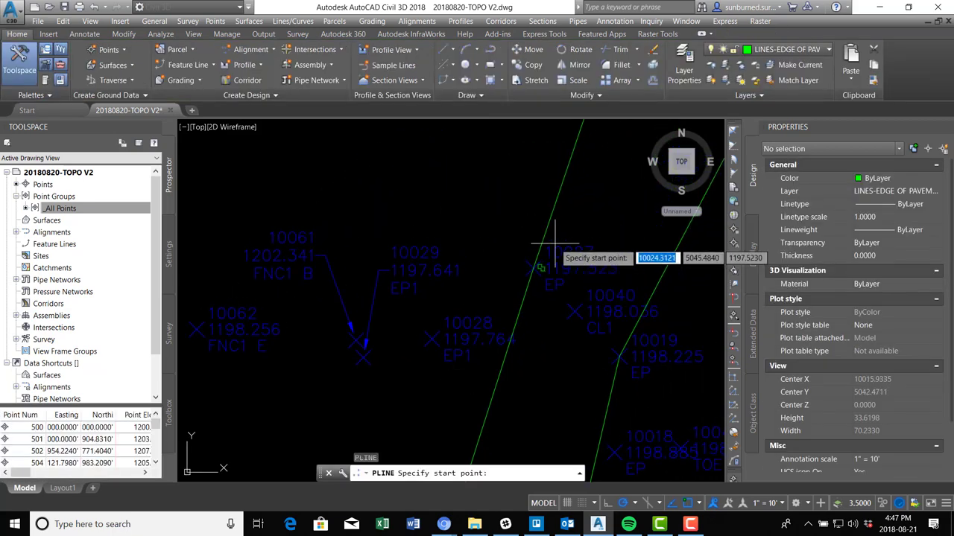
{"action": "left_click", "coordinate": [533, 266]}
{"action": "left_click", "coordinate": [430, 339]}
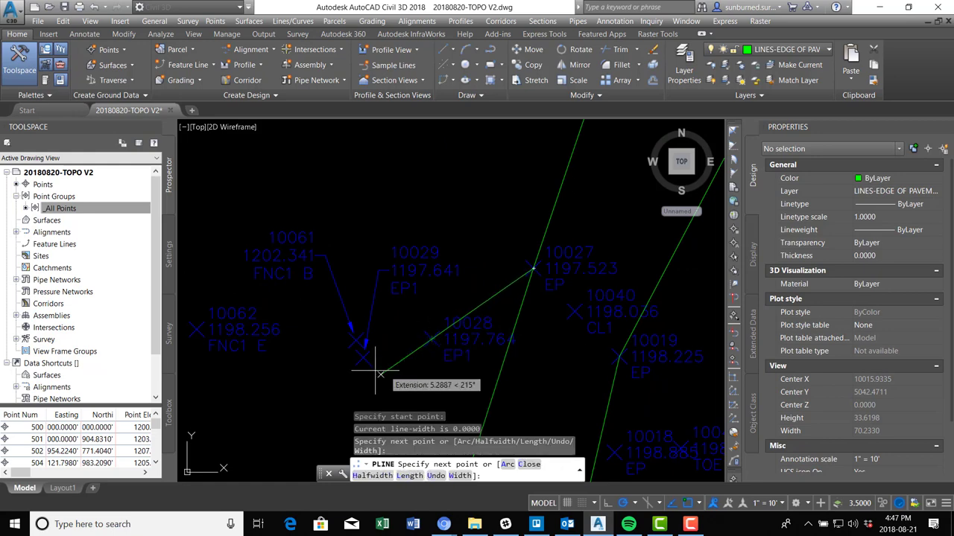
{"action": "left_click", "coordinate": [361, 356]}
{"action": "key", "text": "Return"}
- Draw a 3D polyline from point 10033, EP1, on the western pavement edge to point 10032, EP1 B
{"action": "scroll", "coordinate": [493, 209], "scroll_direction": "down", "scroll_amount": 2}
{"action": "scroll", "coordinate": [494, 209], "scroll_direction": "down", "scroll_amount": 3}
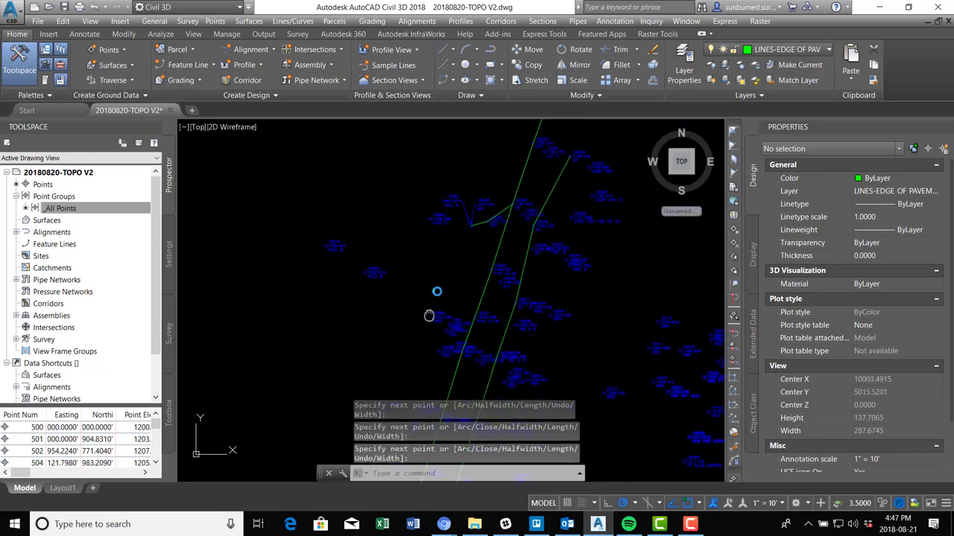
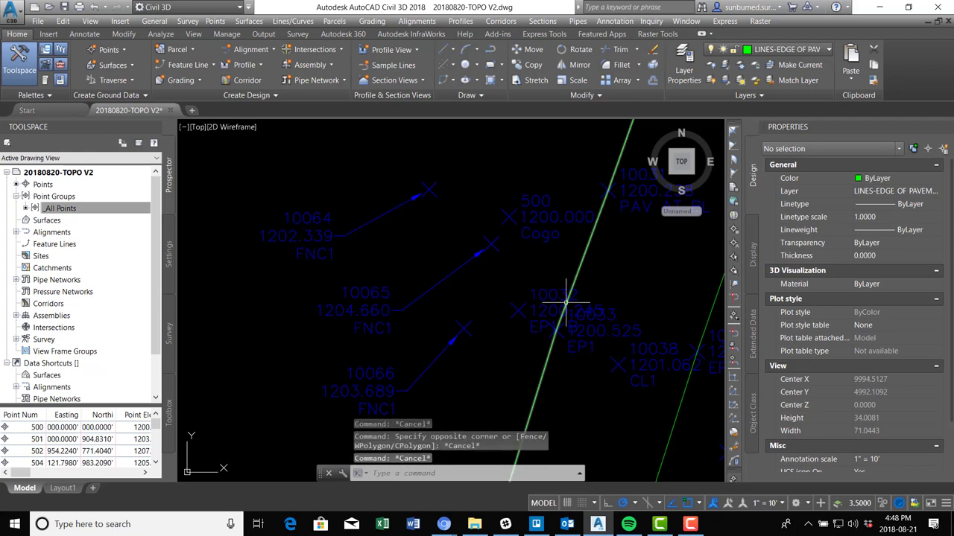
{"action": "scroll", "coordinate": [551, 306], "scroll_direction": "down", "scroll_amount": 4}
{"action": "scroll", "coordinate": [522, 379], "scroll_direction": "up", "scroll_amount": 4}
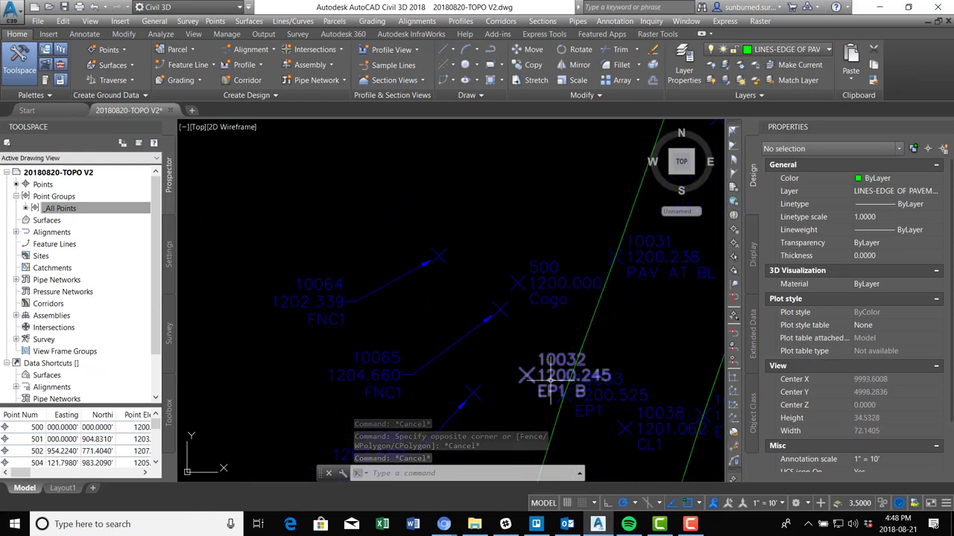
{"action": "type", "text": "3DPOLY"}
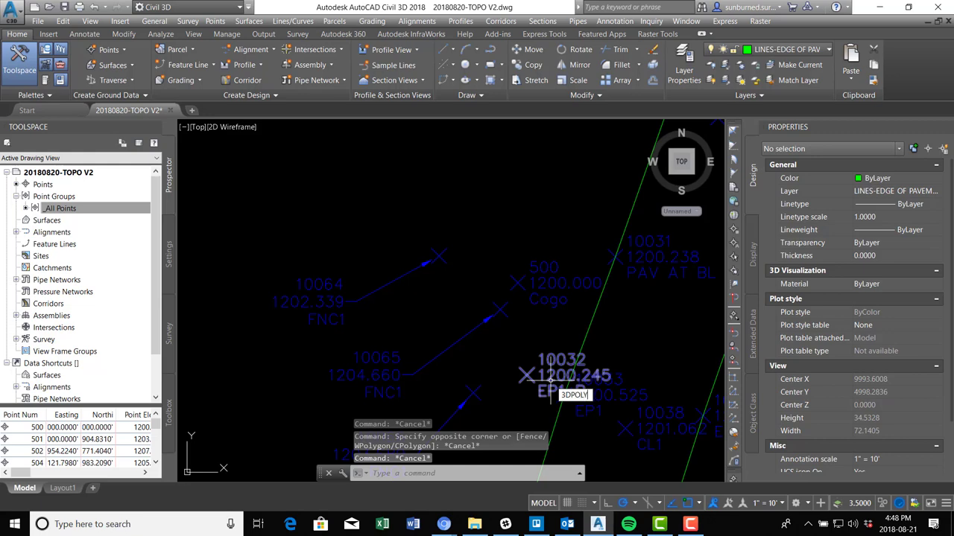
{"action": "key", "text": "Return"}
{"action": "left_click", "coordinate": [563, 395]}
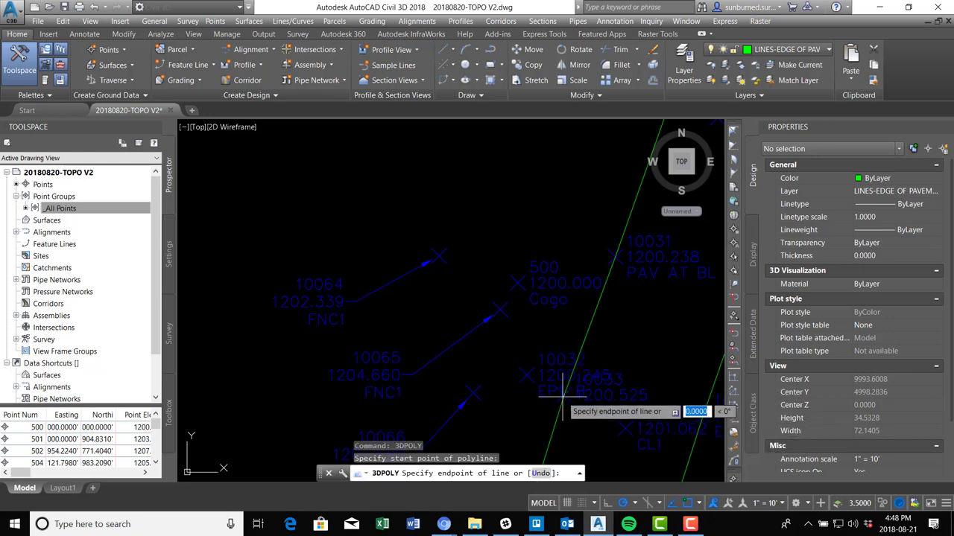
{"action": "left_click", "coordinate": [530, 380]}
{"action": "key", "text": "Return"}
{"action": "scroll", "coordinate": [538, 356], "scroll_direction": "down", "scroll_amount": 5}
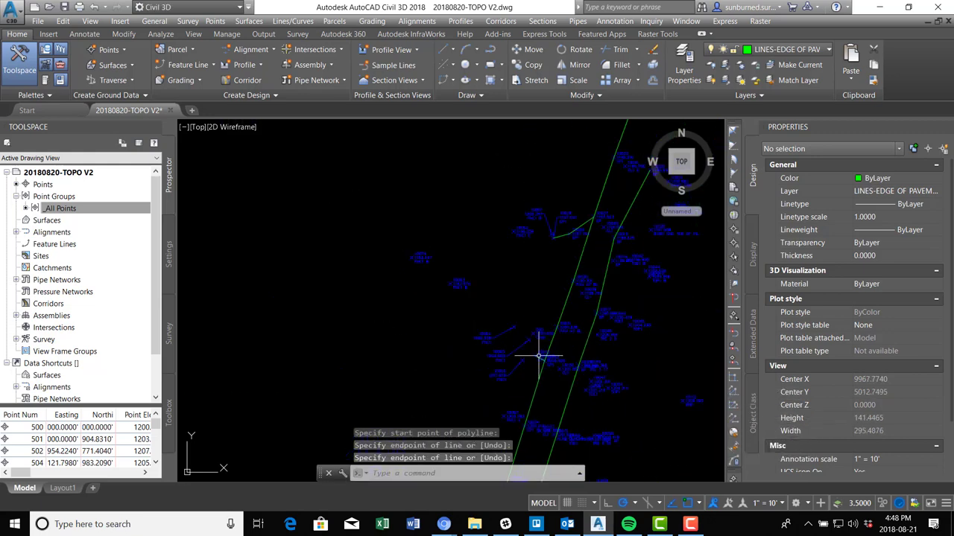
- Outline the eastern concrete driveway with a 3D polyline from point 10020, EP, through points 10024 and 10026 to point 10019, EP
{"action": "scroll", "coordinate": [538, 356], "scroll_direction": "up", "scroll_amount": 3}
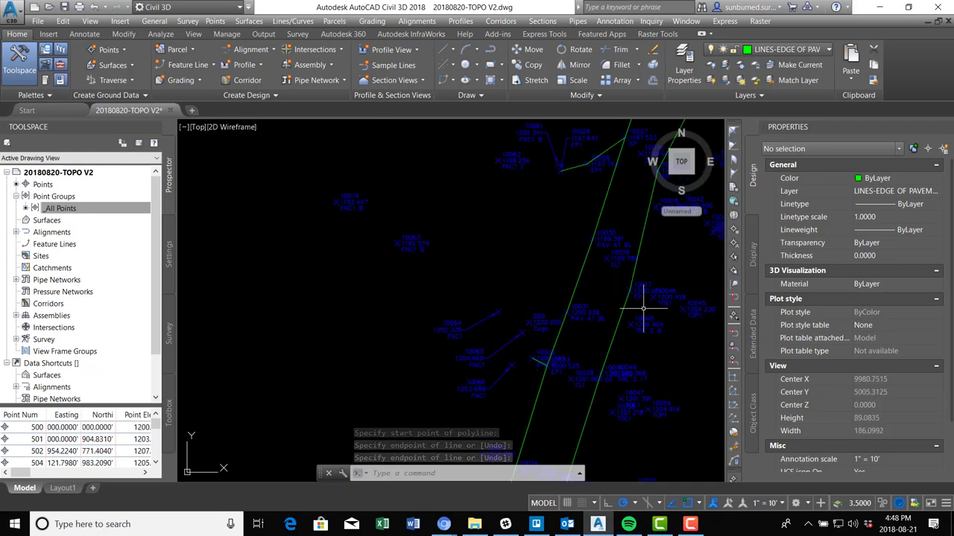
{"action": "mouse_move", "coordinate": [632, 301]}
{"action": "middle_mouse_down"}
{"action": "mouse_move", "coordinate": [551, 270]}
{"action": "mouse_move", "coordinate": [550, 234]}
{"action": "mouse_move", "coordinate": [568, 246]}
{"action": "mouse_move", "coordinate": [549, 294]}
{"action": "middle_mouse_up"}
{"action": "scroll", "coordinate": [549, 295], "scroll_direction": "up", "scroll_amount": 3}
{"action": "mouse_move", "coordinate": [611, 271]}
{"action": "middle_mouse_down"}
{"action": "mouse_move", "coordinate": [538, 347]}
{"action": "mouse_move", "coordinate": [485, 452]}
{"action": "mouse_move", "coordinate": [523, 275]}
{"action": "mouse_move", "coordinate": [506, 335]}
{"action": "mouse_move", "coordinate": [472, 313]}
{"action": "mouse_move", "coordinate": [442, 341]}
{"action": "mouse_move", "coordinate": [461, 340]}
{"action": "mouse_move", "coordinate": [452, 328]}
{"action": "middle_mouse_up"}
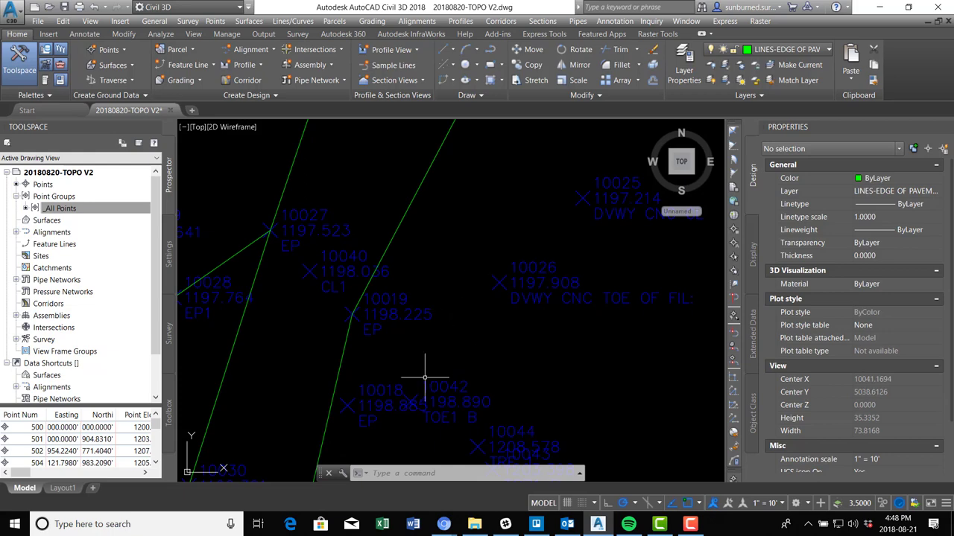
{"action": "middle_click_drag", "start_coordinate": [357, 427], "coordinate": [405, 351]}
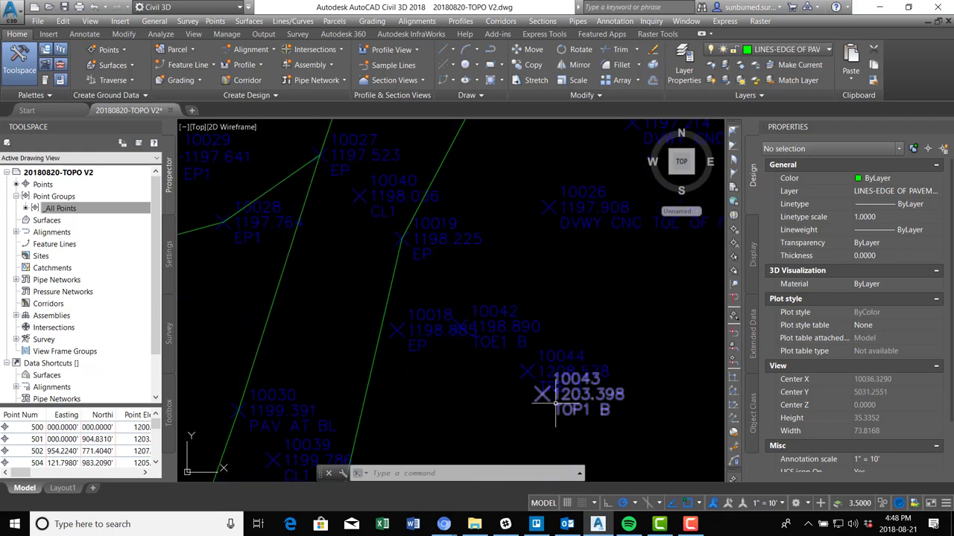
{"action": "middle_click_drag", "start_coordinate": [546, 296], "coordinate": [569, 386]}
{"action": "mouse_move", "coordinate": [577, 324]}
{"action": "middle_mouse_down"}
{"action": "mouse_move", "coordinate": [513, 402]}
{"action": "mouse_move", "coordinate": [511, 391]}
{"action": "middle_mouse_up"}
{"action": "scroll", "coordinate": [587, 389], "scroll_direction": "down", "scroll_amount": 1}
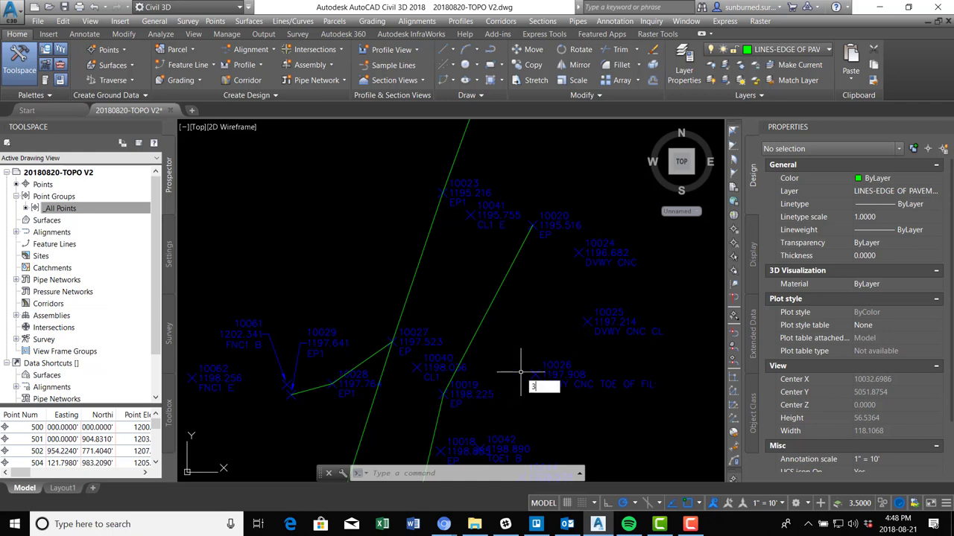
{"action": "type", "text": "POLY"}
{"action": "key", "text": "Return"}
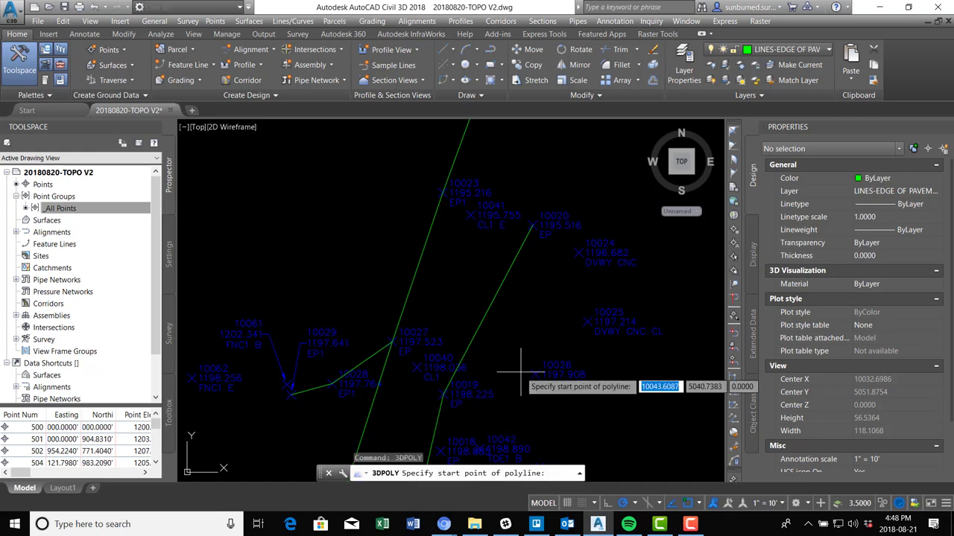
{"action": "left_click", "coordinate": [533, 226]}
{"action": "left_click", "coordinate": [578, 253]}
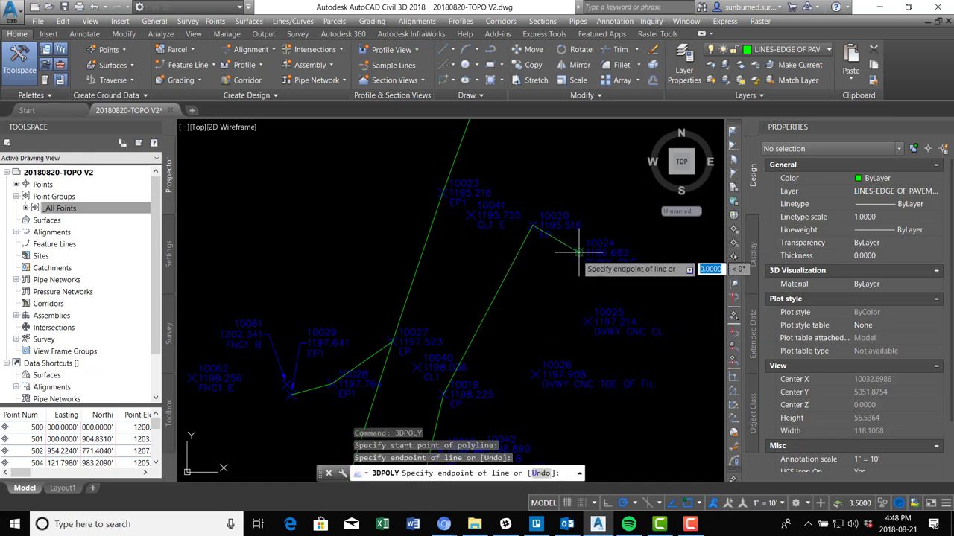
{"action": "left_click", "coordinate": [535, 374]}
{"action": "left_click", "coordinate": [443, 395]}
{"action": "key", "text": "Return"}
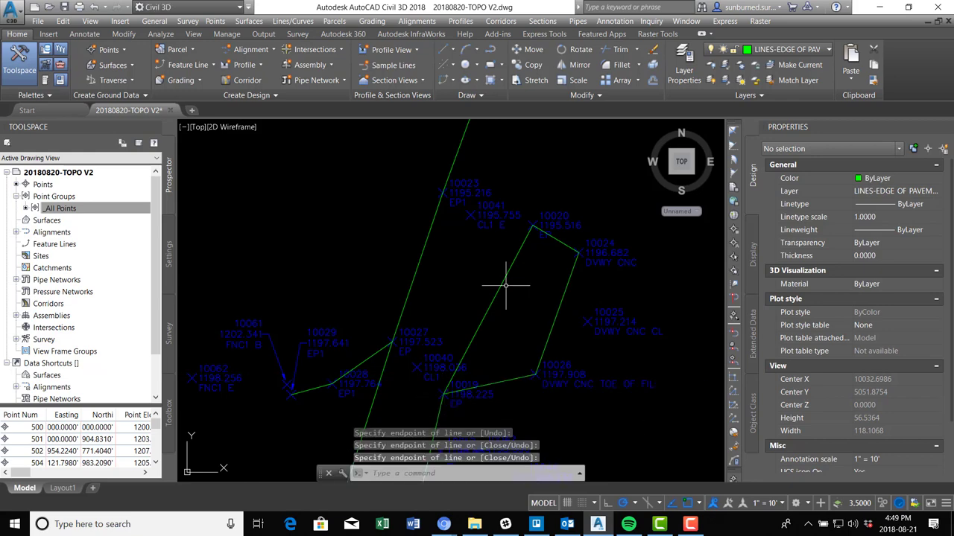
- Check the edge-of-pavement linework along the whole road for unconnected points, from point 10022 in the north to point 10080 in the south
{"action": "middle_click_drag", "start_coordinate": [639, 359], "coordinate": [582, 332]}
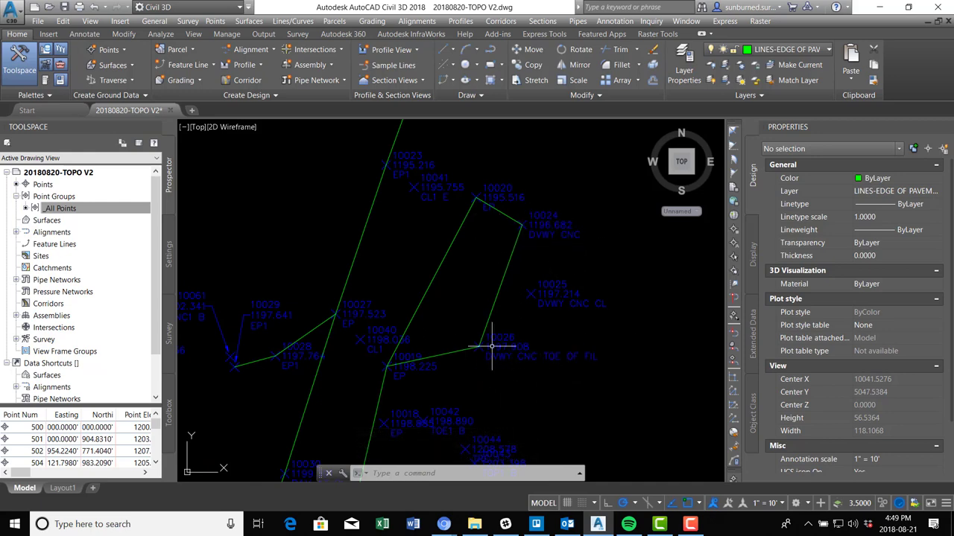
{"action": "mouse_move", "coordinate": [386, 283]}
{"action": "middle_mouse_down"}
{"action": "mouse_move", "coordinate": [403, 283]}
{"action": "mouse_move", "coordinate": [488, 394]}
{"action": "middle_mouse_up"}
{"action": "middle_click_drag", "start_coordinate": [624, 285], "coordinate": [575, 385]}
{"action": "scroll", "coordinate": [526, 408], "scroll_direction": "up", "scroll_amount": 2}
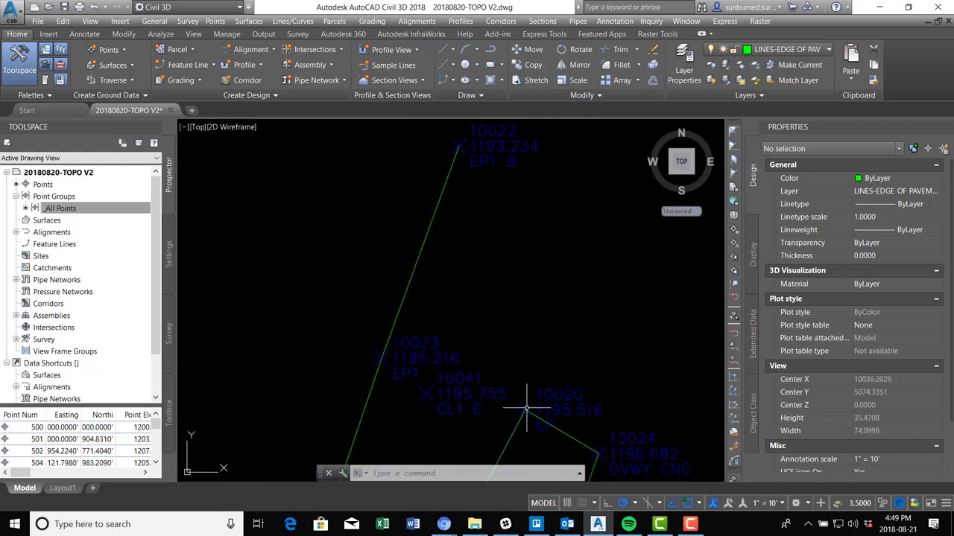
{"action": "scroll", "coordinate": [454, 417], "scroll_direction": "down", "scroll_amount": 6}
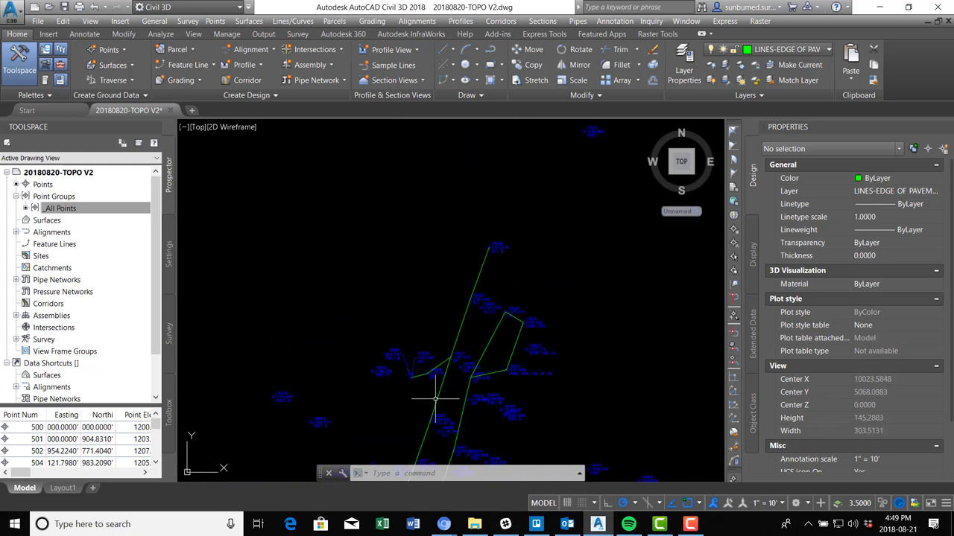
{"action": "middle_click_drag", "start_coordinate": [517, 372], "coordinate": [526, 228]}
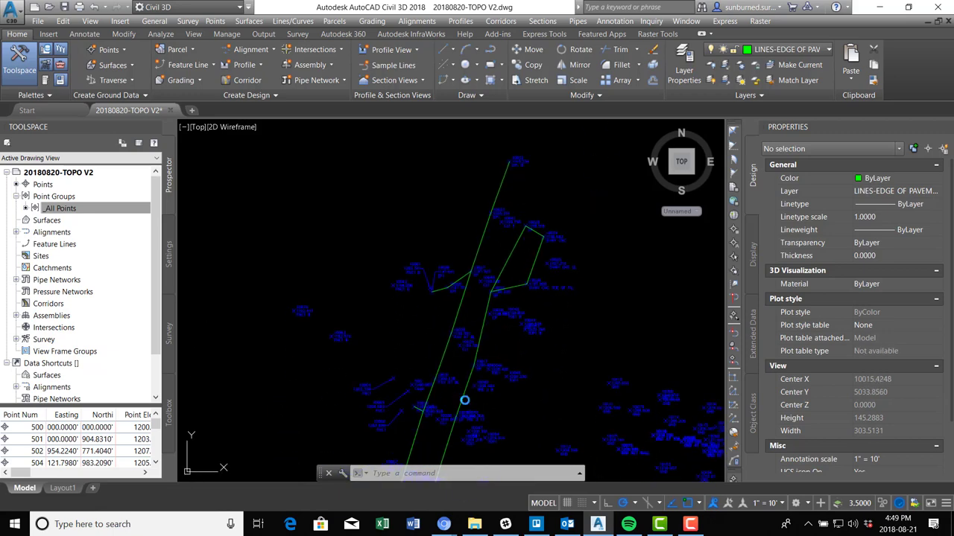
{"action": "middle_click_drag", "start_coordinate": [464, 400], "coordinate": [486, 313]}
{"action": "middle_click_drag", "start_coordinate": [432, 422], "coordinate": [453, 322]}
{"action": "middle_click_drag", "start_coordinate": [423, 249], "coordinate": [469, 358]}
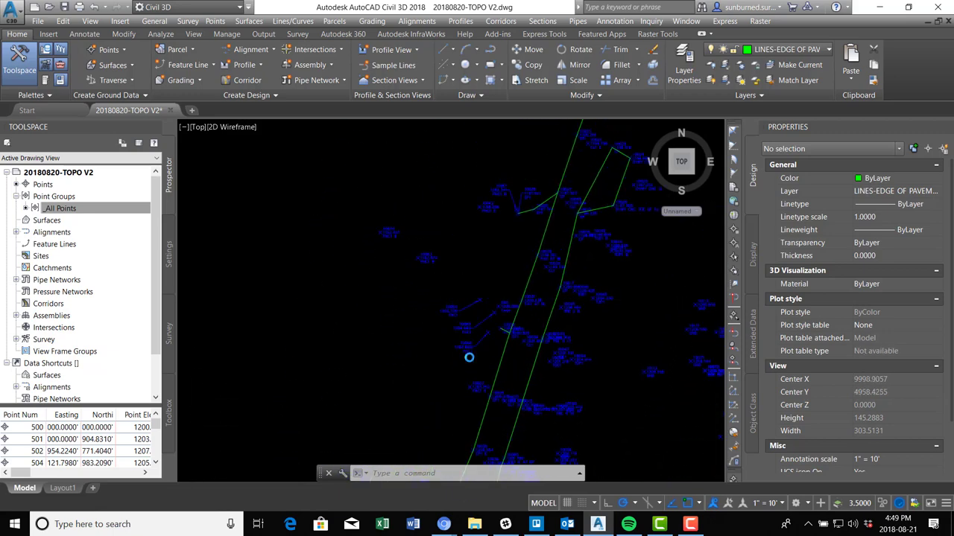
{"action": "scroll", "coordinate": [532, 226], "scroll_direction": "down", "scroll_amount": 1}
{"action": "scroll", "coordinate": [488, 323], "scroll_direction": "up", "scroll_amount": 1}
{"action": "scroll", "coordinate": [517, 260], "scroll_direction": "down", "scroll_amount": 1}
{"action": "scroll", "coordinate": [518, 289], "scroll_direction": "up", "scroll_amount": 2}
{"action": "middle_click_drag", "start_coordinate": [527, 355], "coordinate": [514, 216]}
{"action": "scroll", "coordinate": [478, 193], "scroll_direction": "down", "scroll_amount": 3}
{"action": "middle_click_drag", "start_coordinate": [400, 427], "coordinate": [413, 338]}
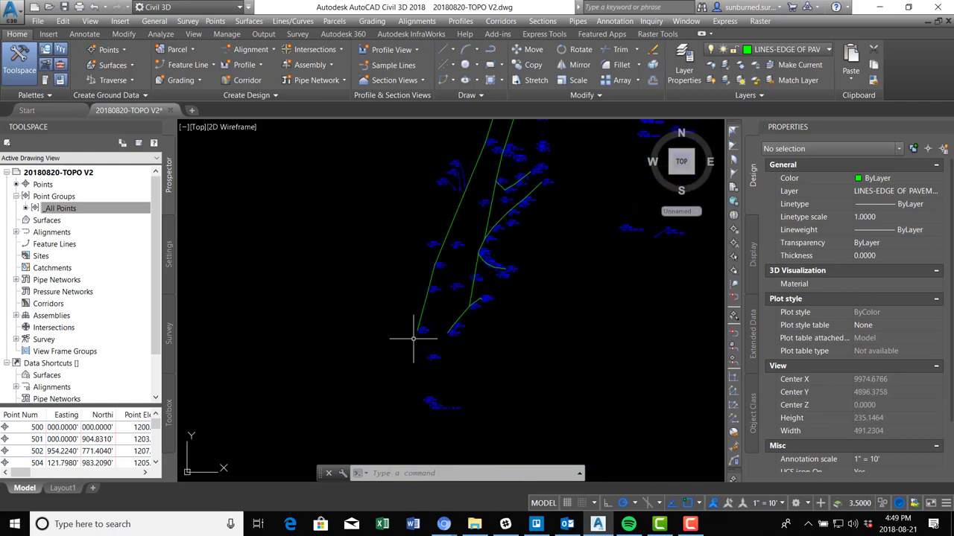
{"action": "scroll", "coordinate": [450, 382], "scroll_direction": "up", "scroll_amount": 3}
{"action": "middle_click_drag", "start_coordinate": [415, 151], "coordinate": [456, 37]}
{"action": "scroll", "coordinate": [447, 346], "scroll_direction": "up", "scroll_amount": 2}
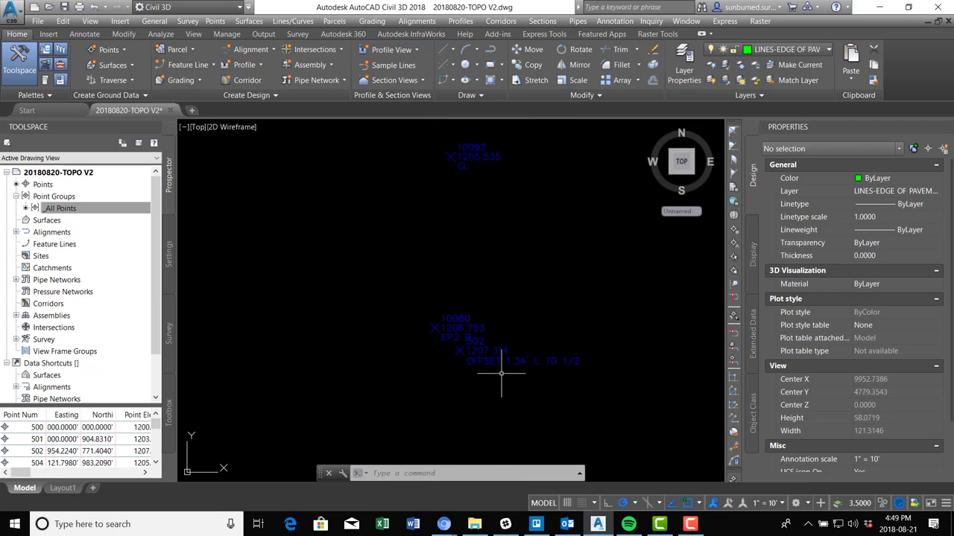
{"action": "scroll", "coordinate": [498, 367], "scroll_direction": "down", "scroll_amount": 2}
{"action": "middle_click_drag", "start_coordinate": [522, 276], "coordinate": [527, 344]}
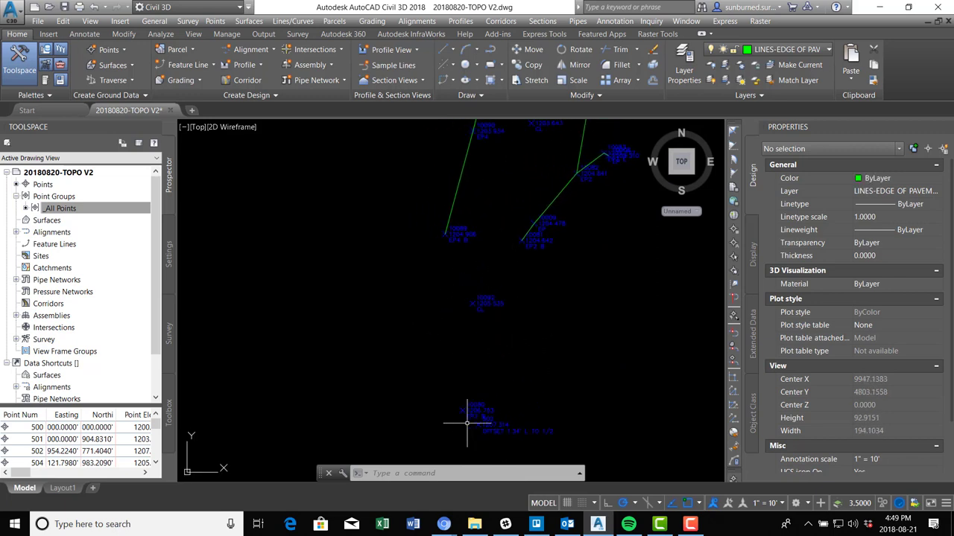
{"action": "middle_click_drag", "start_coordinate": [455, 170], "coordinate": [508, 454]}
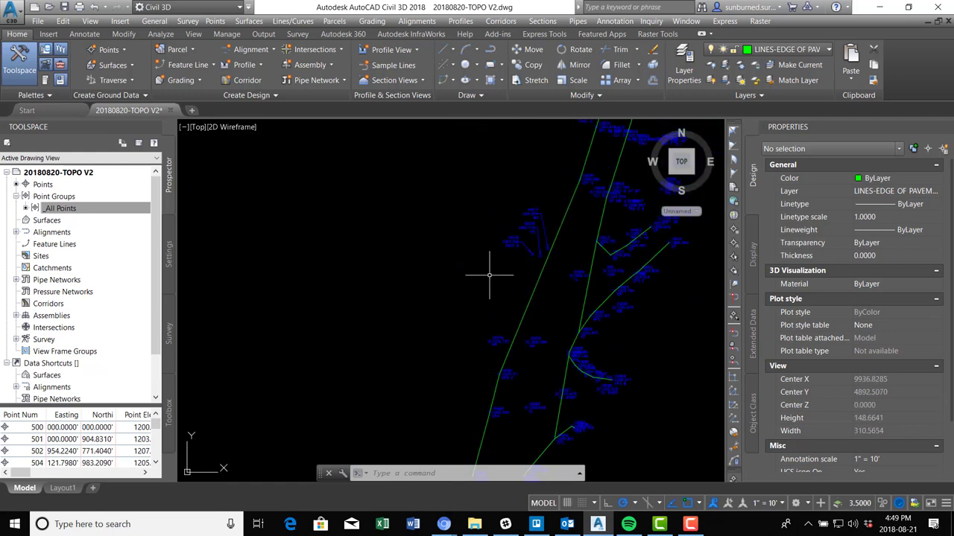
{"action": "scroll", "coordinate": [532, 298], "scroll_direction": "up", "scroll_amount": 4}
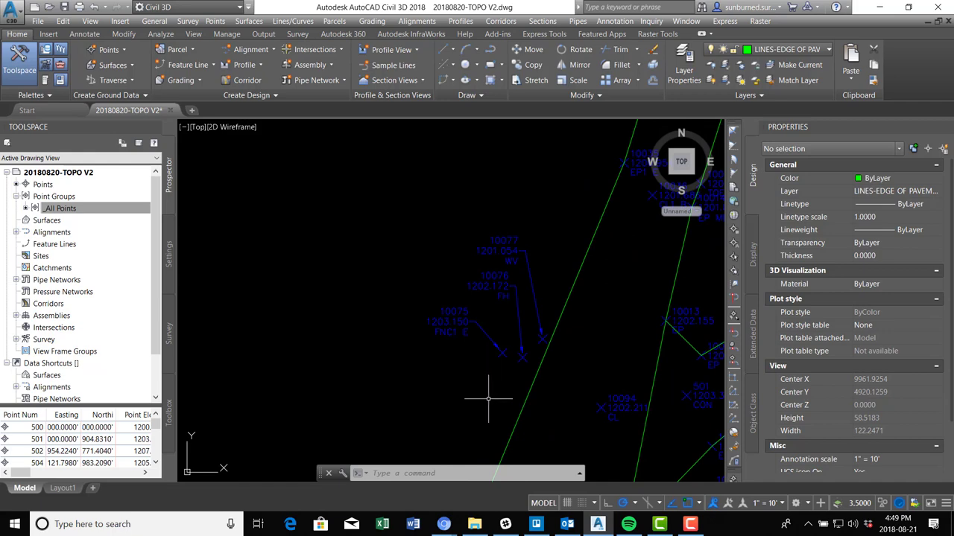
- Create a new layer named LUINES-FENCE and set its color to red
{"action": "left_click", "coordinate": [684, 66]}
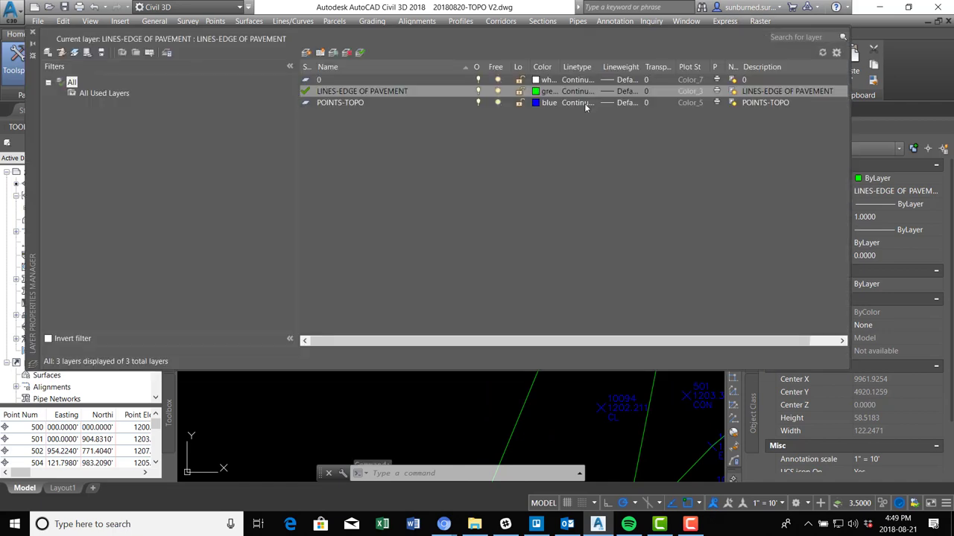
{"action": "left_click", "coordinate": [303, 55]}
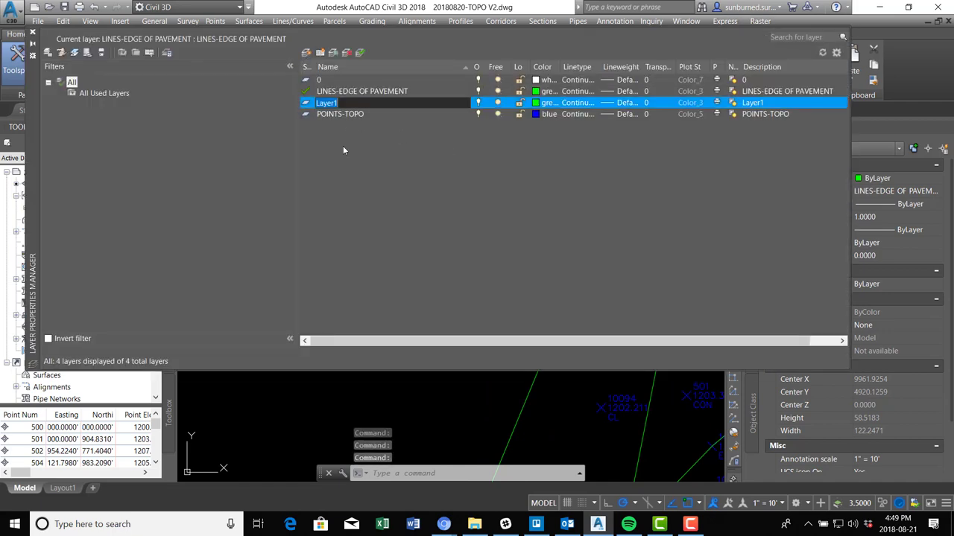
{"action": "type", "text": "LUINES-FENCE"}
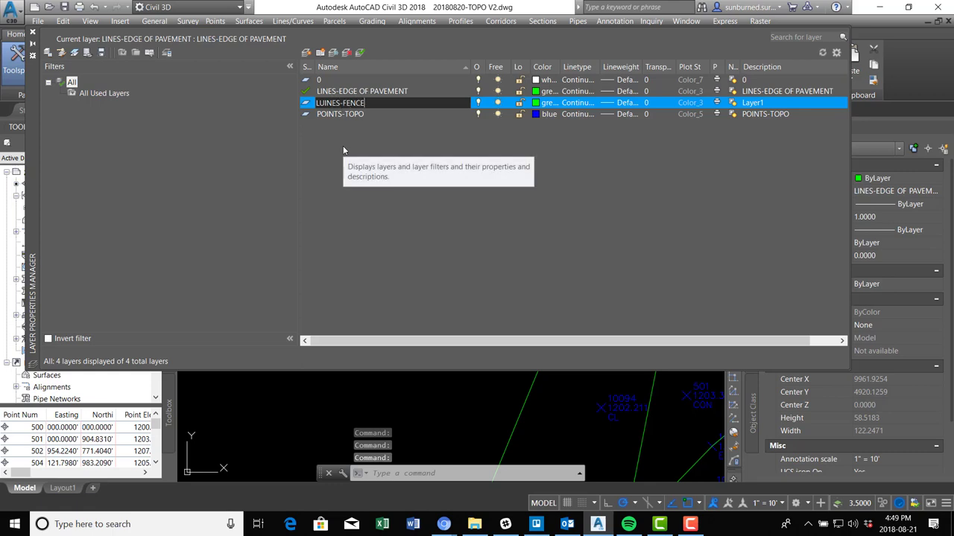
{"action": "key", "text": "Return"}
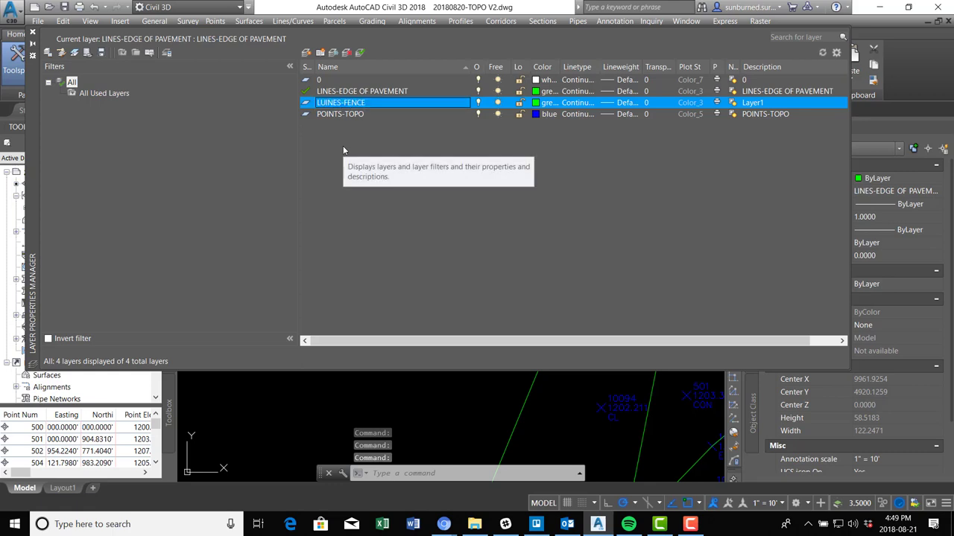
{"action": "left_click", "coordinate": [535, 103]}
{"action": "left_click", "coordinate": [373, 288]}
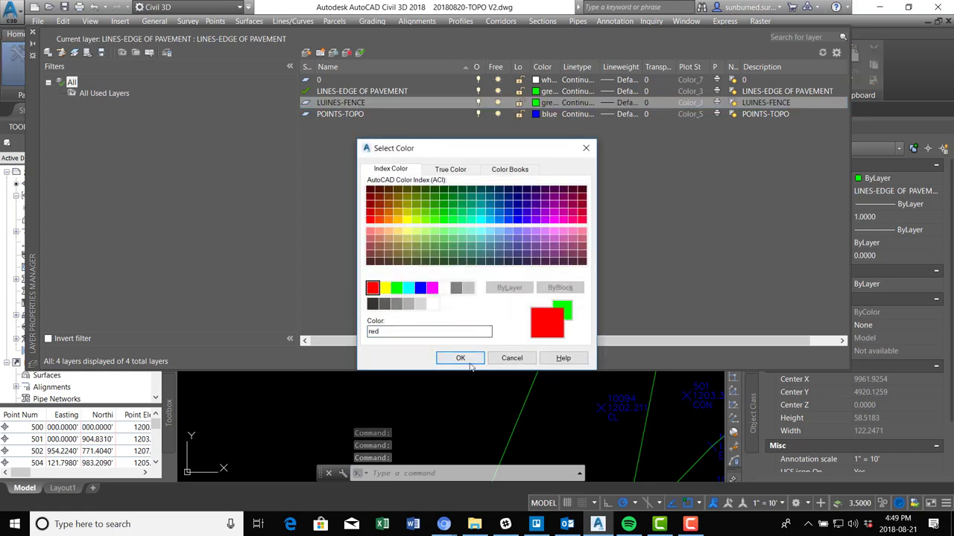
{"action": "left_click", "coordinate": [460, 357]}
{"action": "left_click", "coordinate": [33, 34]}
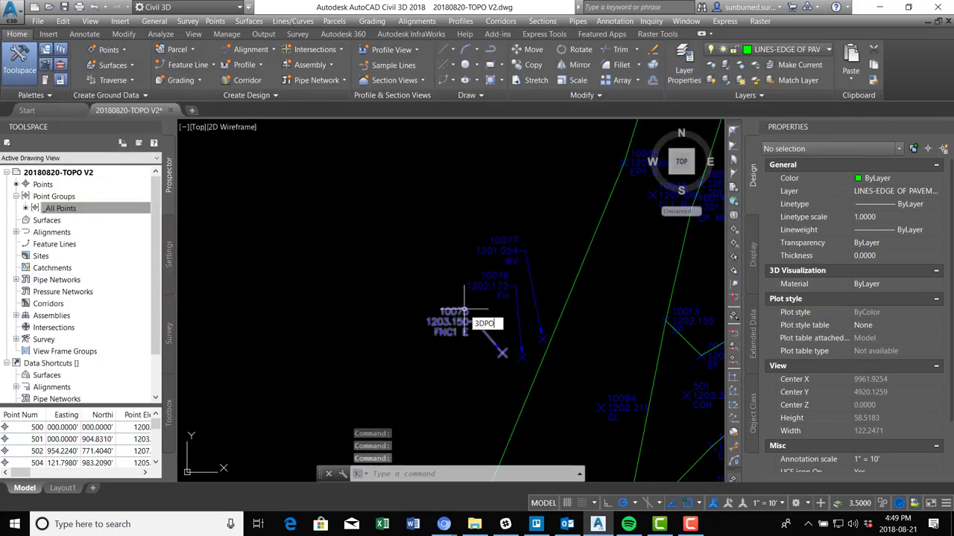
- Start a polyline at fence point 10075, FNC1 E, and run it north through point 10067 to point 10066
{"action": "key", "text": "BackSpace"}
{"action": "key", "text": "BackSpace"}
{"action": "key", "text": "BackSpace"}
{"action": "key", "text": "BackSpace"}
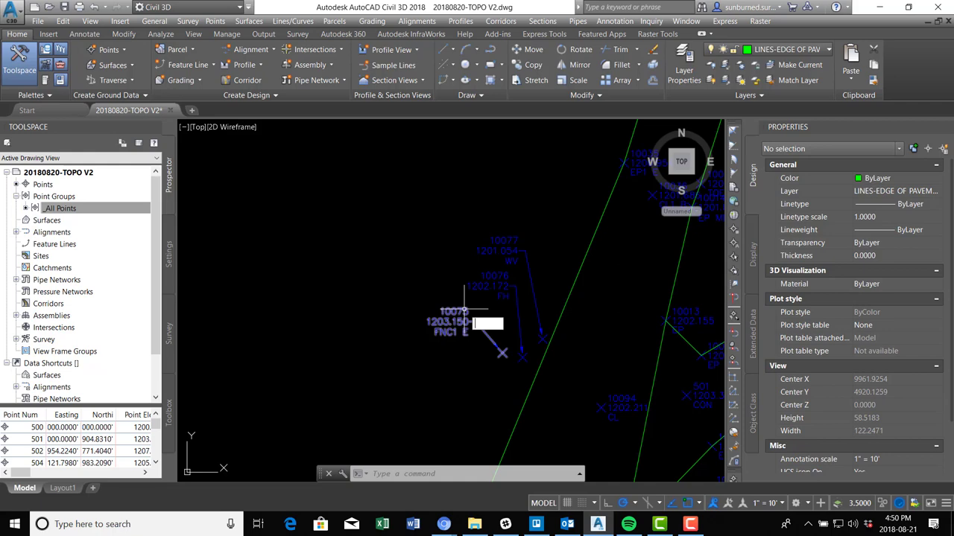
{"action": "key", "text": "Return"}
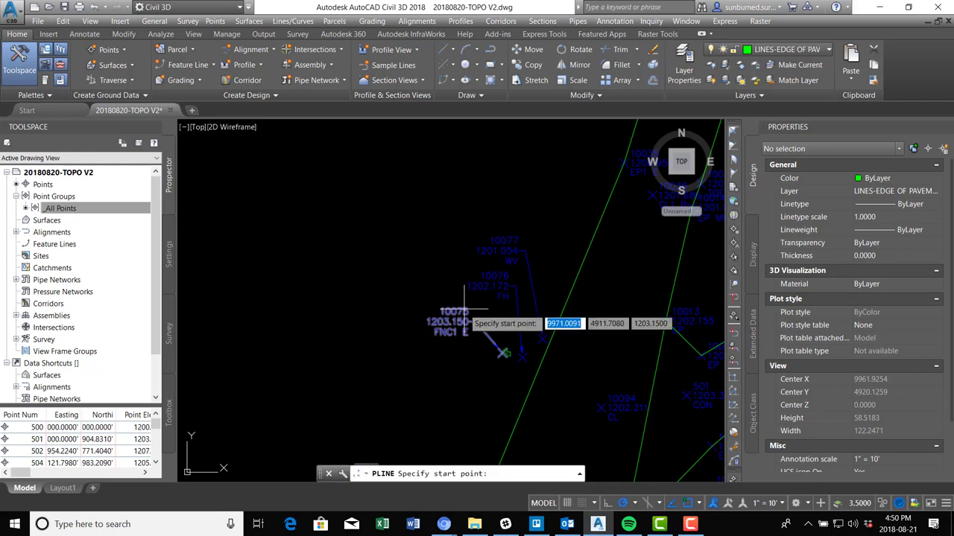
{"action": "scroll", "coordinate": [492, 347], "scroll_direction": "up", "scroll_amount": 4}
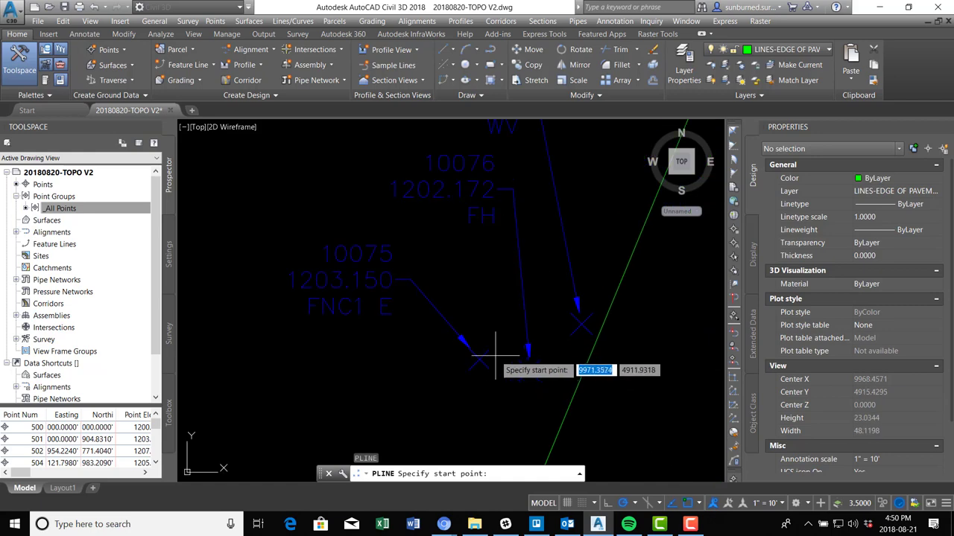
{"action": "left_click", "coordinate": [479, 360]}
{"action": "scroll", "coordinate": [484, 373], "scroll_direction": "down", "scroll_amount": 4}
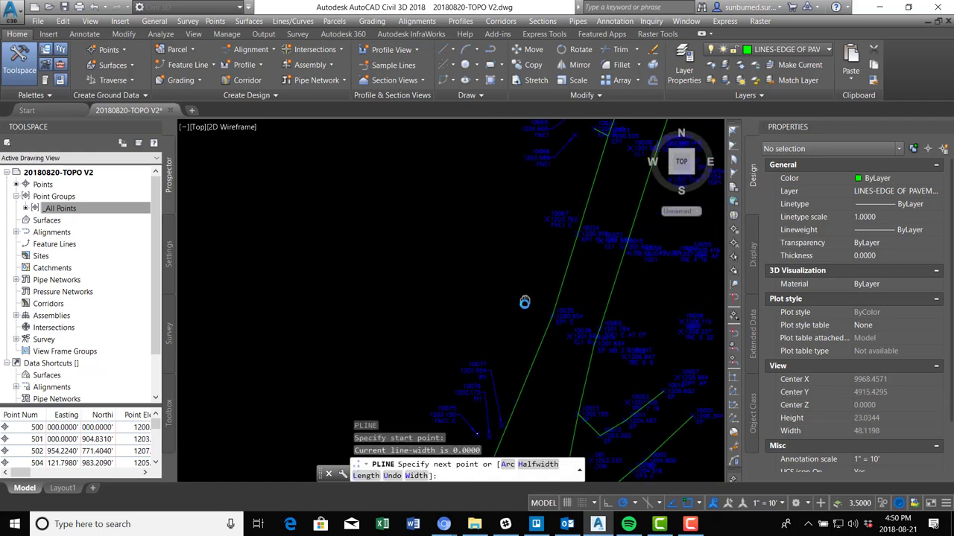
{"action": "left_click", "coordinate": [553, 224]}
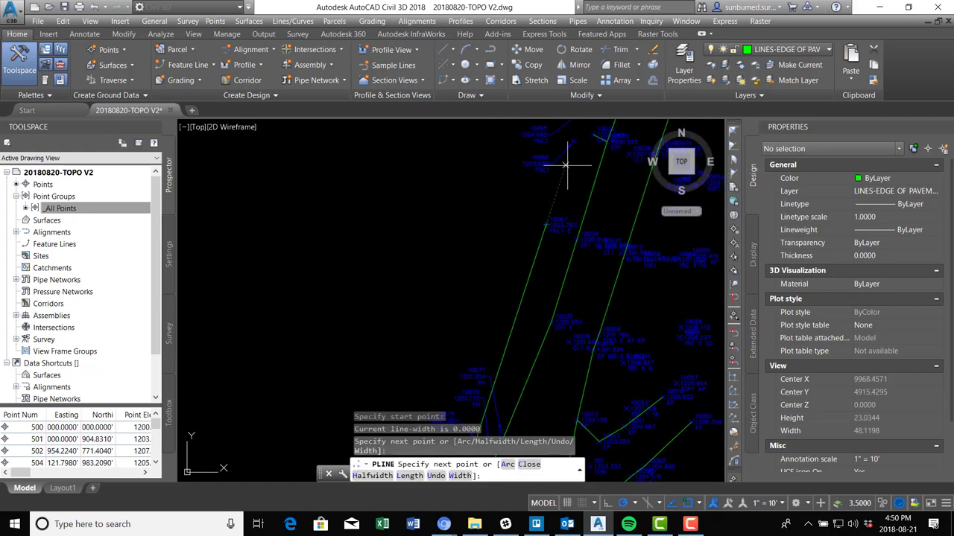
{"action": "middle_click_drag", "start_coordinate": [579, 160], "coordinate": [560, 273]}
{"action": "left_click", "coordinate": [560, 255]}
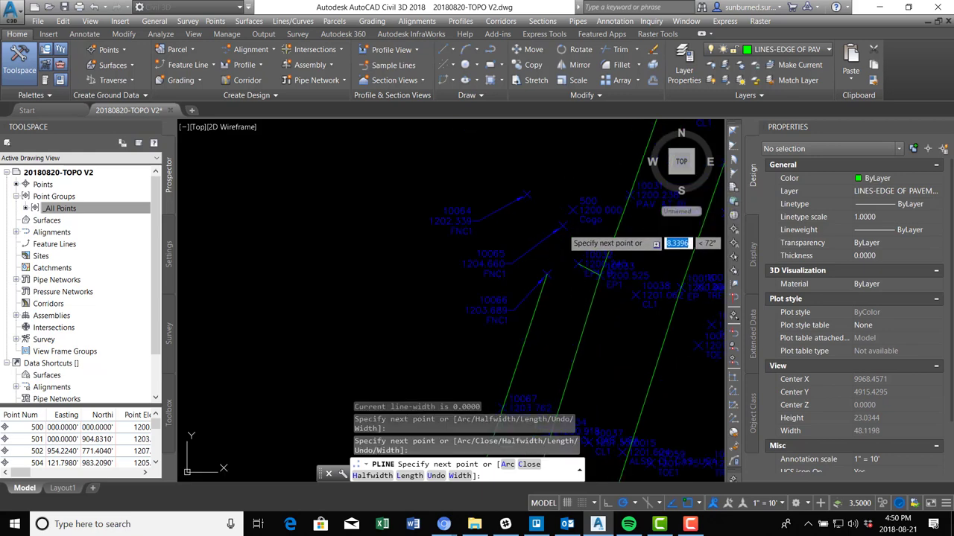
- Continue the fence polyline through points 10065, 10064 and 10063, and end it at point 10074, FNC1 B
{"action": "left_click", "coordinate": [566, 221]}
{"action": "scroll", "coordinate": [559, 222], "scroll_direction": "up", "scroll_amount": 2}
{"action": "middle_click_drag", "start_coordinate": [558, 223], "coordinate": [627, 348]}
{"action": "left_click", "coordinate": [603, 308]}
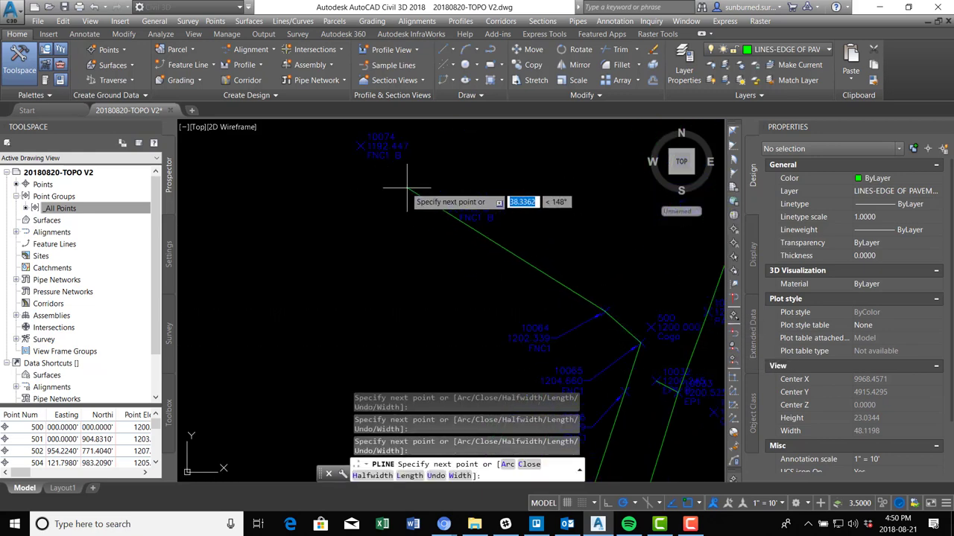
{"action": "left_click", "coordinate": [360, 146]}
{"action": "scroll", "coordinate": [400, 263], "scroll_direction": "down", "scroll_amount": 2}
{"action": "scroll", "coordinate": [400, 263], "scroll_direction": "down", "scroll_amount": 2}
{"action": "key", "text": "Return"}
- Draw a second fence polyline from point 10061, FNC1 B, through point 10062, extending freely to the northwest
{"action": "scroll", "coordinate": [431, 212], "scroll_direction": "up", "scroll_amount": 3}
{"action": "middle_click_drag", "start_coordinate": [538, 243], "coordinate": [513, 278]}
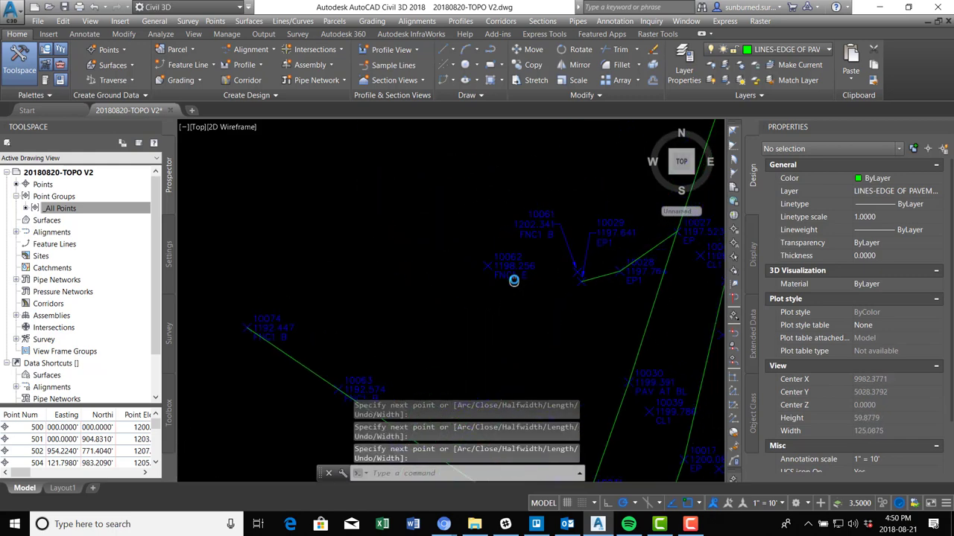
{"action": "key", "text": "Return"}
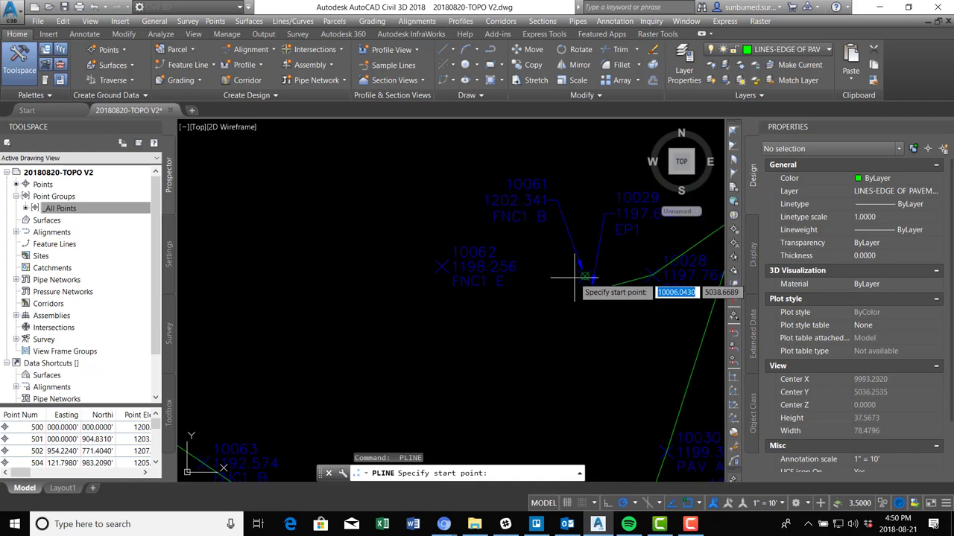
{"action": "left_click", "coordinate": [578, 274]}
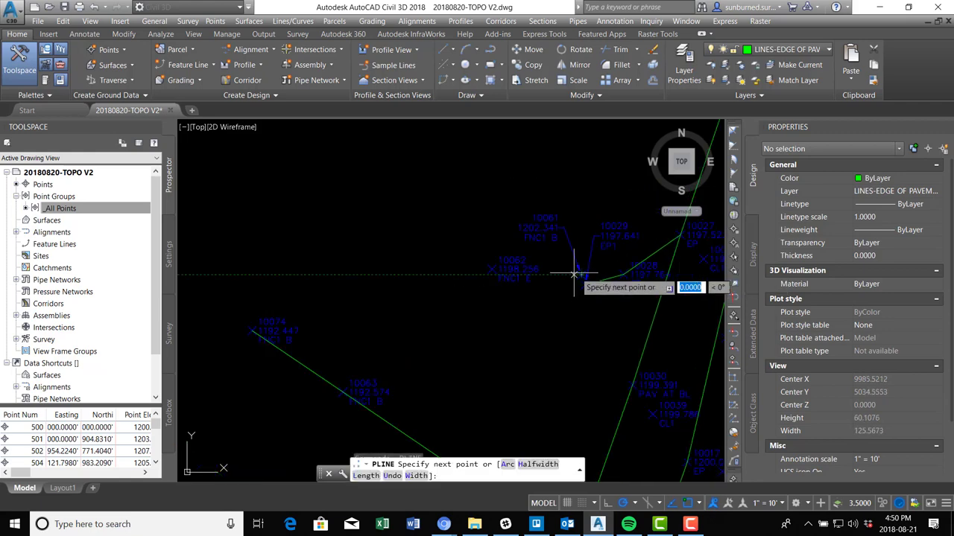
{"action": "left_click", "coordinate": [491, 266]}
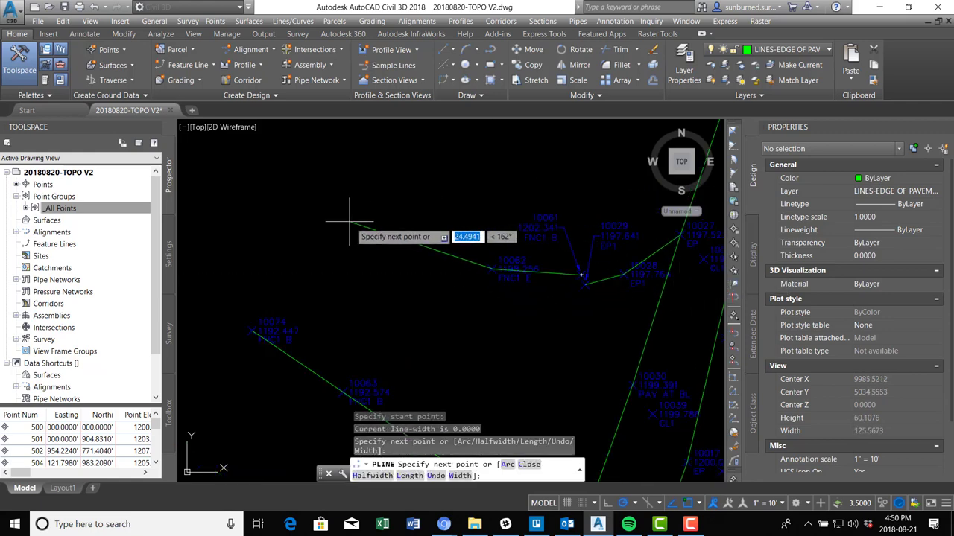
{"action": "left_click", "coordinate": [327, 215]}
{"action": "key", "text": "Return"}
- Move both fence polylines onto the LUINES-FENCE layer and clear the selection
{"action": "scroll", "coordinate": [389, 251], "scroll_direction": "down", "scroll_amount": 2}
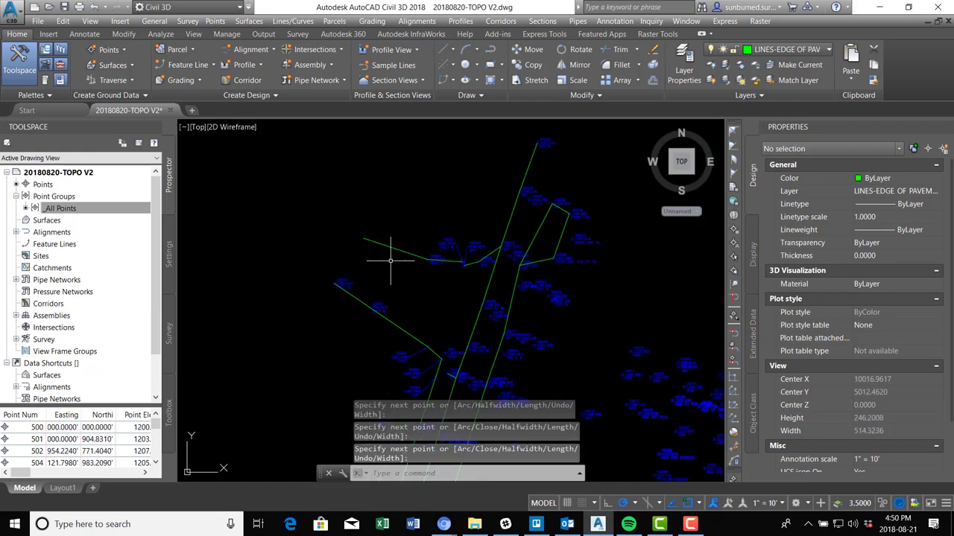
{"action": "left_click", "coordinate": [350, 310]}
{"action": "left_click", "coordinate": [319, 330]}
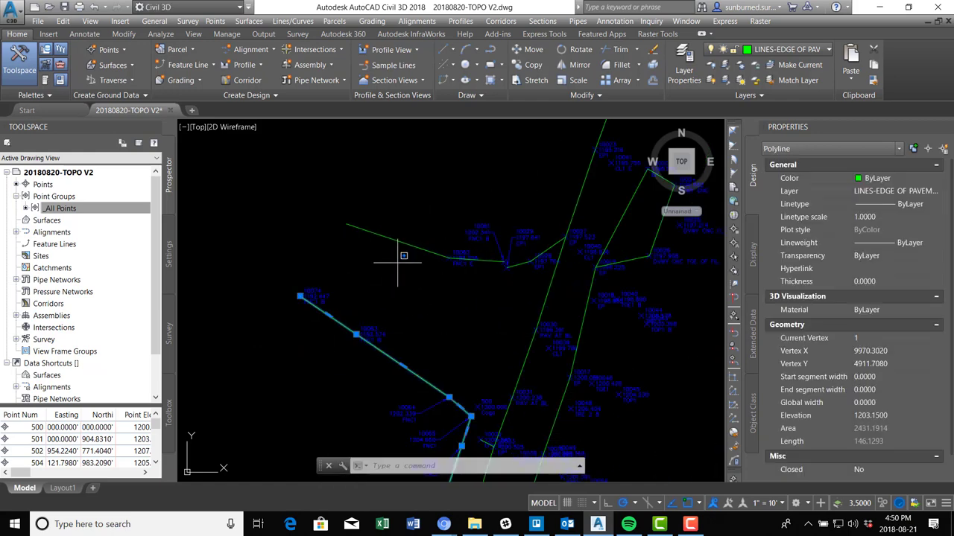
{"action": "left_click", "coordinate": [400, 256]}
{"action": "left_click", "coordinate": [341, 221]}
{"action": "left_click", "coordinate": [912, 191]}
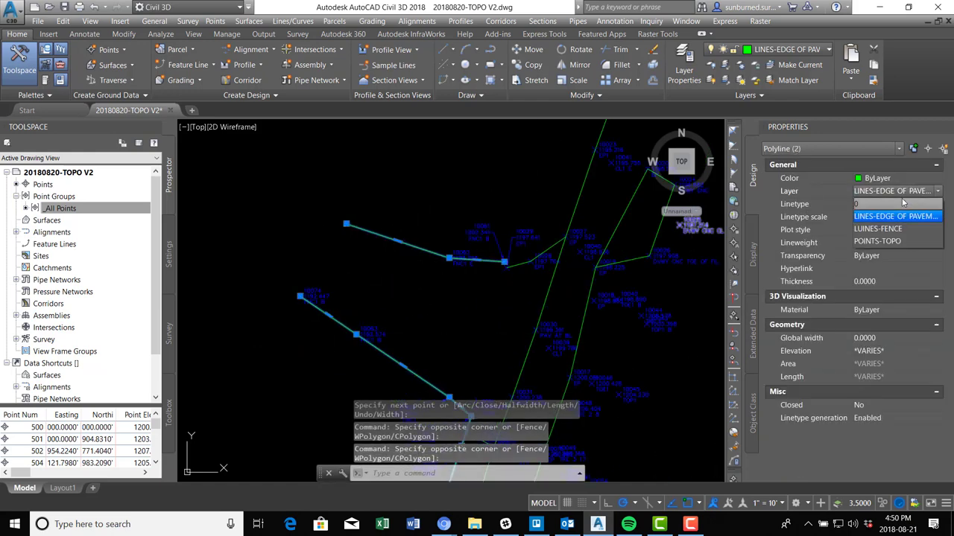
{"action": "left_click", "coordinate": [899, 230]}
{"action": "key", "text": "Escape"}
- Check the linework along the whole road for features still unconnected, from the southern end back to the northern driveways
{"action": "scroll", "coordinate": [447, 192], "scroll_direction": "down", "scroll_amount": 2}
{"action": "middle_click_drag", "start_coordinate": [485, 319], "coordinate": [518, 173]}
{"action": "scroll", "coordinate": [486, 345], "scroll_direction": "down", "scroll_amount": 1}
{"action": "middle_click_drag", "start_coordinate": [486, 345], "coordinate": [508, 237]}
{"action": "middle_click_drag", "start_coordinate": [458, 390], "coordinate": [481, 294]}
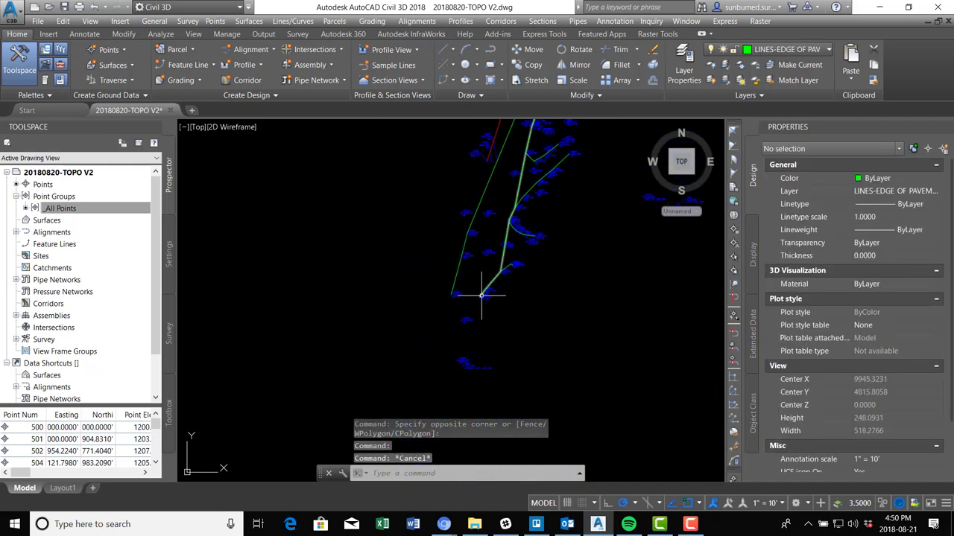
{"action": "scroll", "coordinate": [481, 293], "scroll_direction": "up", "scroll_amount": 1}
{"action": "scroll", "coordinate": [493, 244], "scroll_direction": "up", "scroll_amount": 2}
{"action": "scroll", "coordinate": [493, 244], "scroll_direction": "down", "scroll_amount": 1}
{"action": "middle_click_drag", "start_coordinate": [478, 231], "coordinate": [462, 308]}
{"action": "mouse_move", "coordinate": [431, 354]}
{"action": "middle_mouse_down"}
{"action": "mouse_move", "coordinate": [475, 356]}
{"action": "mouse_move", "coordinate": [464, 459]}
{"action": "middle_mouse_up"}
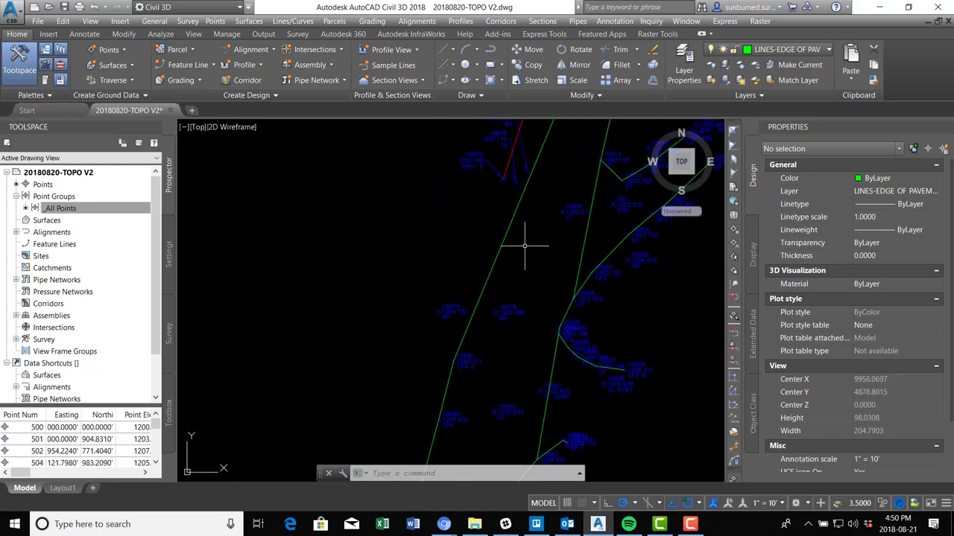
{"action": "middle_click_drag", "start_coordinate": [545, 172], "coordinate": [513, 307]}
{"action": "middle_click_drag", "start_coordinate": [535, 255], "coordinate": [498, 385]}
{"action": "middle_click_drag", "start_coordinate": [579, 254], "coordinate": [545, 386]}
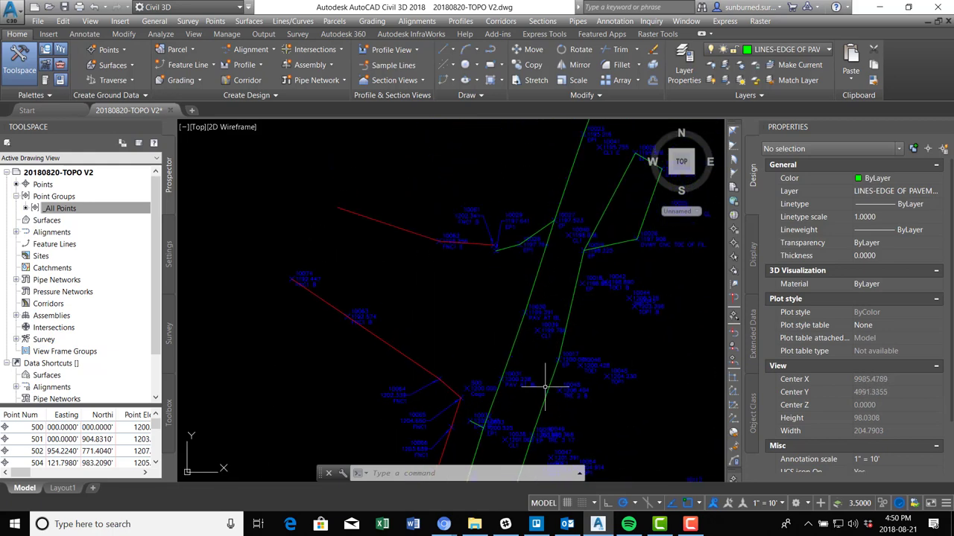
{"action": "middle_click_drag", "start_coordinate": [583, 259], "coordinate": [584, 295]}
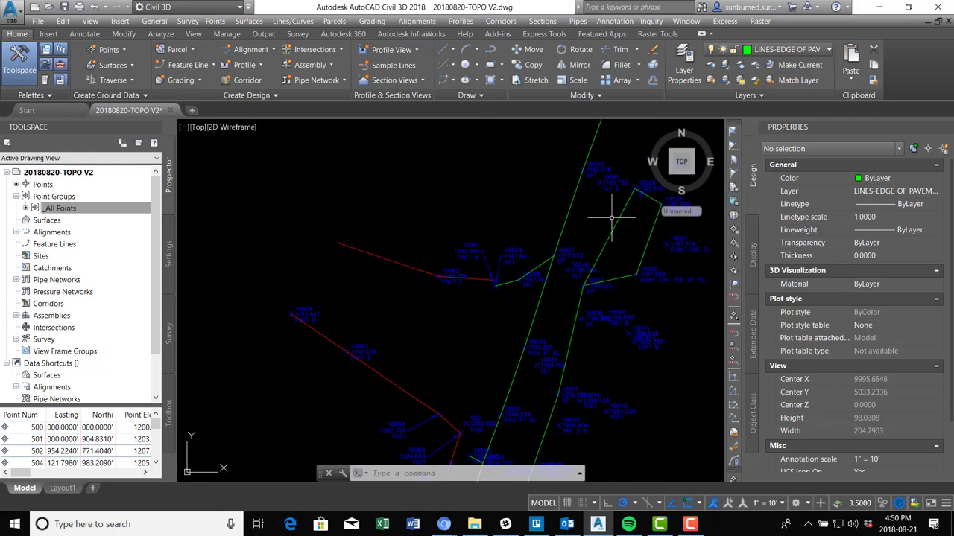
- Create a new layer named LINES-ROAD CENTERLINE and set its color to yellow
{"action": "left_click", "coordinate": [684, 66]}
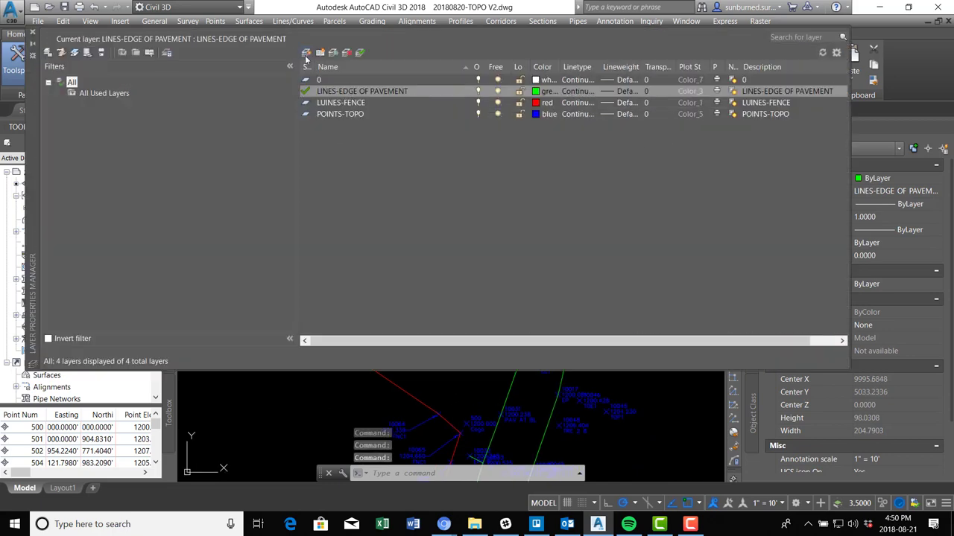
{"action": "left_click", "coordinate": [306, 54]}
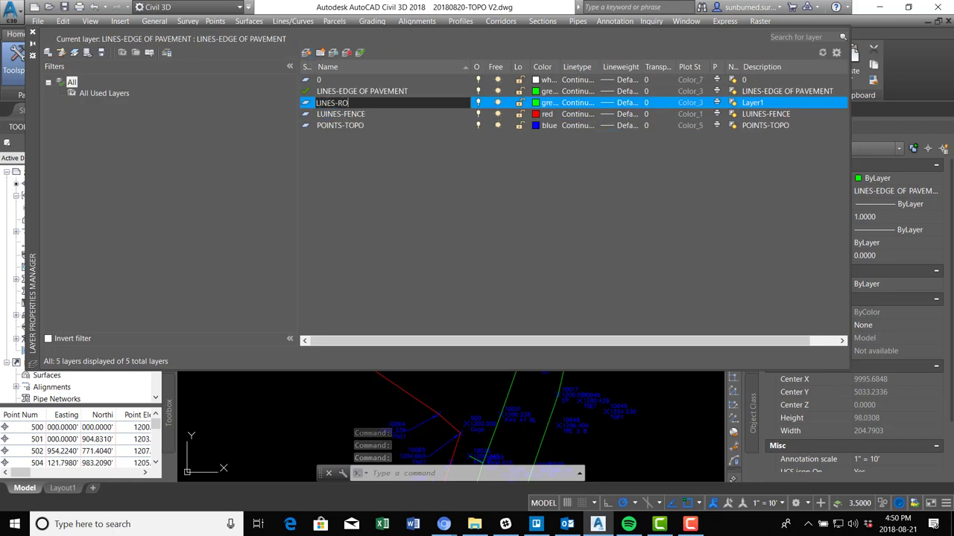
{"action": "type", "text": "LINES-ROAD CENTERLINE"}
{"action": "key", "text": "Return"}
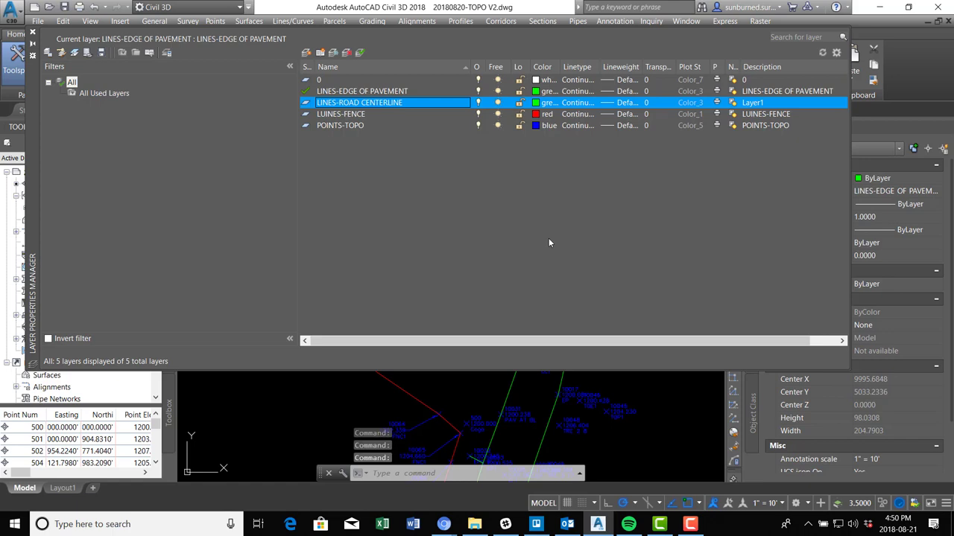
{"action": "double_click", "coordinate": [534, 105]}
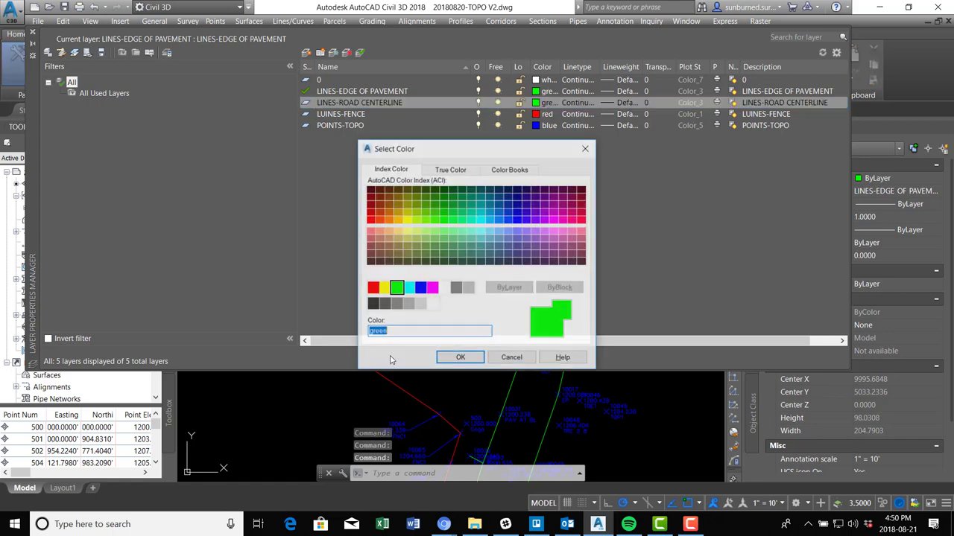
{"action": "left_click", "coordinate": [384, 288]}
{"action": "left_click", "coordinate": [456, 358]}
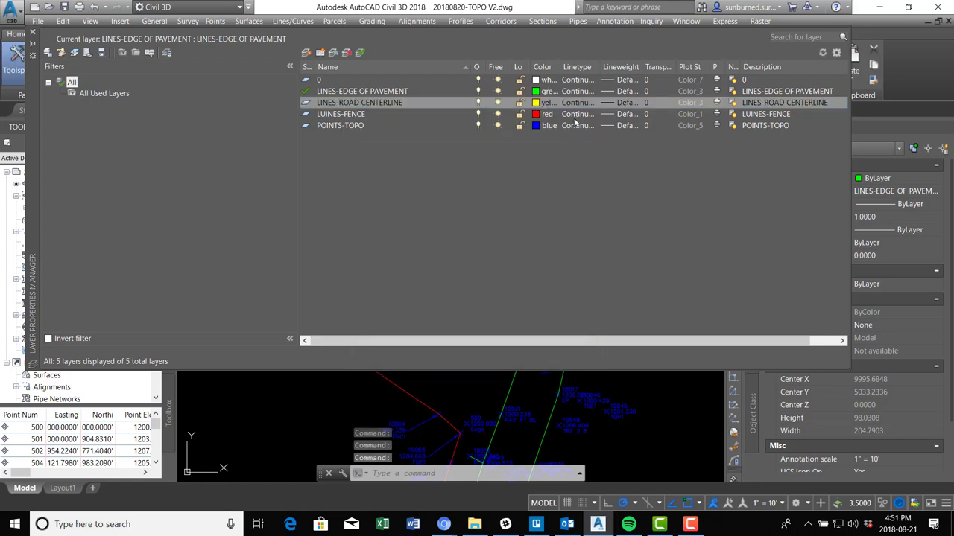
- Keep the Continuous linetype for the LINES-ROAD CENTERLINE layer and make that layer current
{"action": "left_click", "coordinate": [581, 106]}
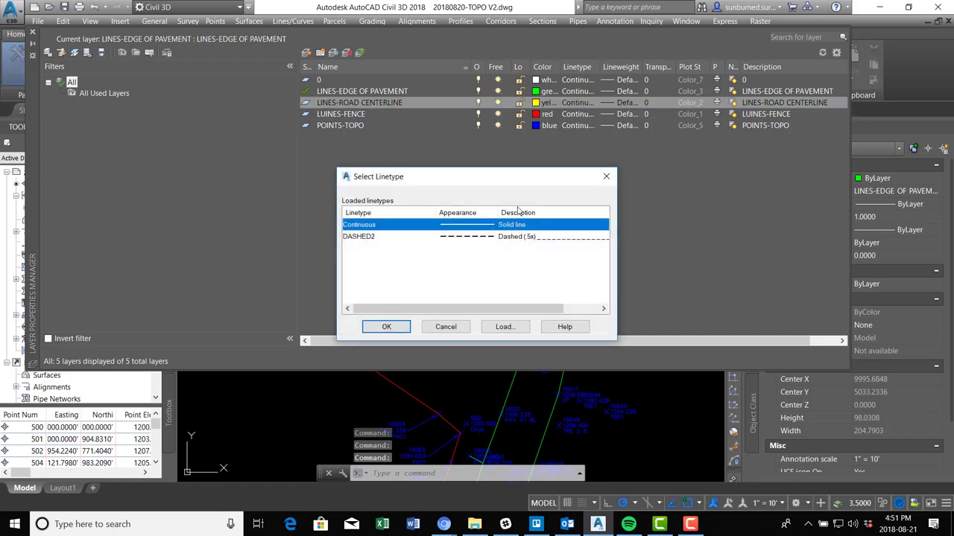
{"action": "left_click", "coordinate": [608, 178]}
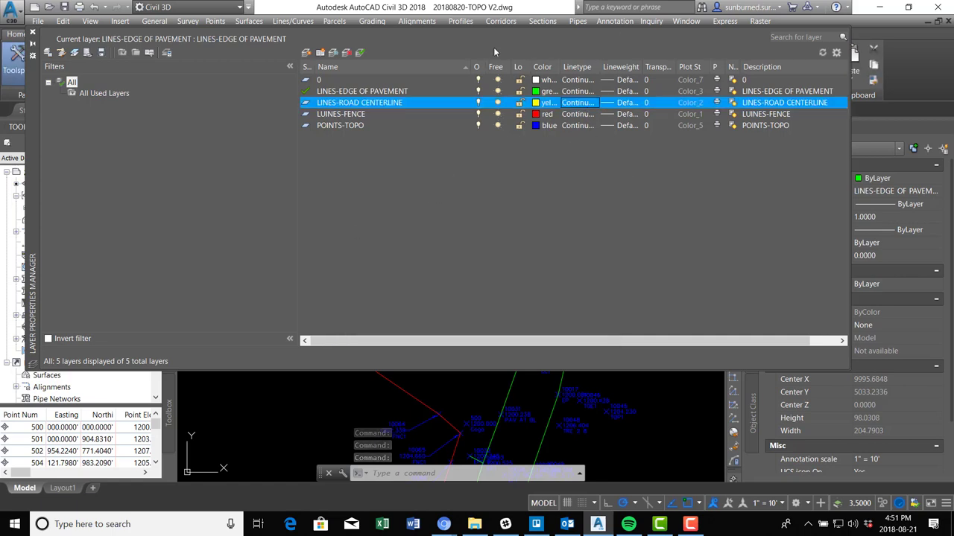
{"action": "left_click", "coordinate": [536, 102]}
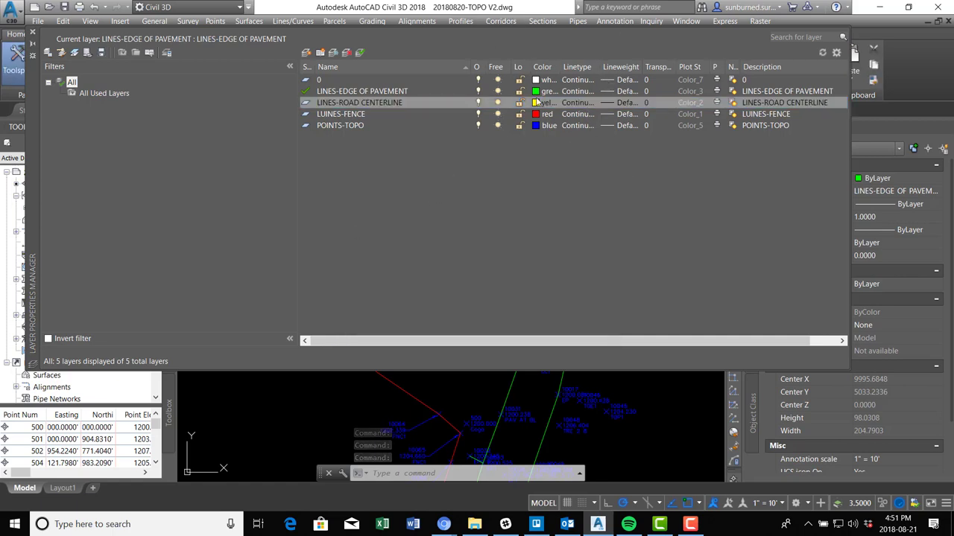
{"action": "left_click", "coordinate": [361, 52]}
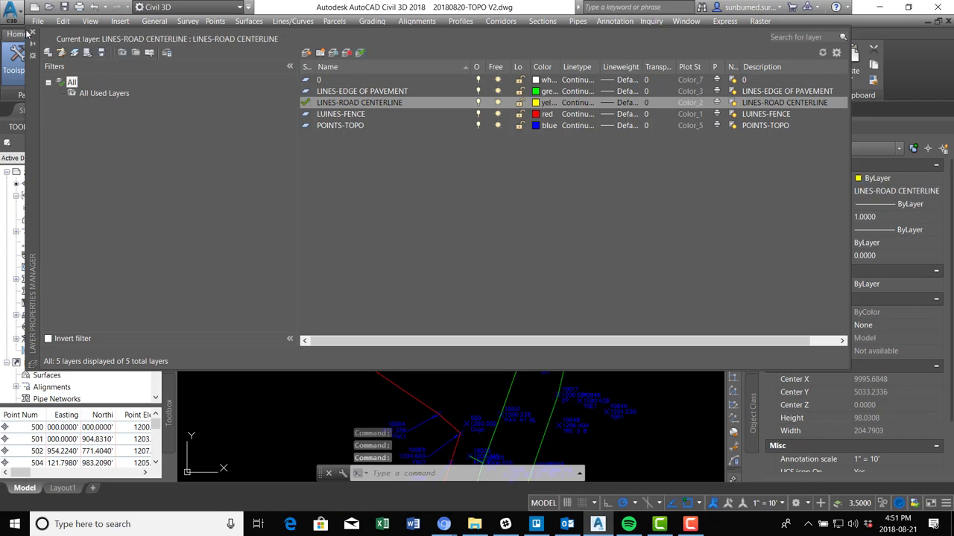
{"action": "left_click", "coordinate": [31, 33]}
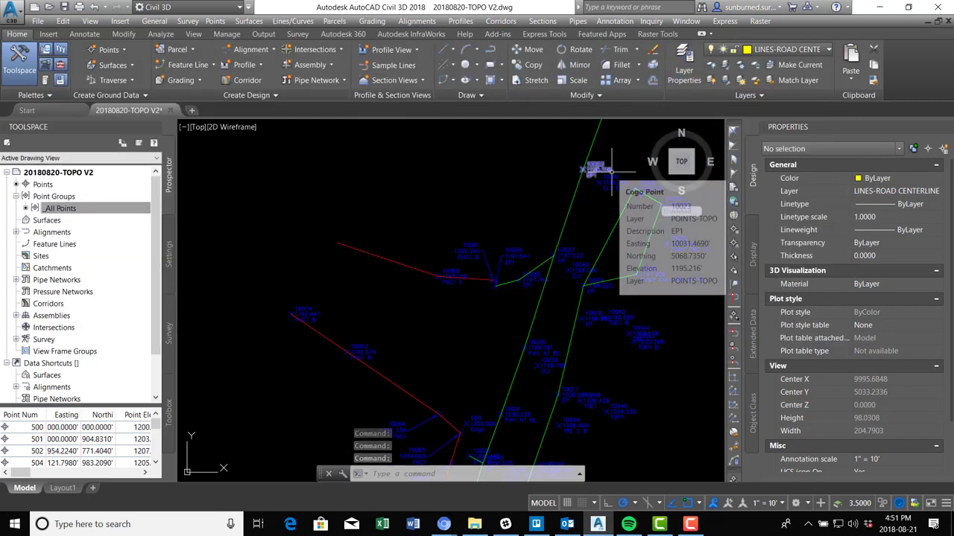
{"action": "type", "text": "3DPOLY"}
{"action": "key", "text": "Return"}
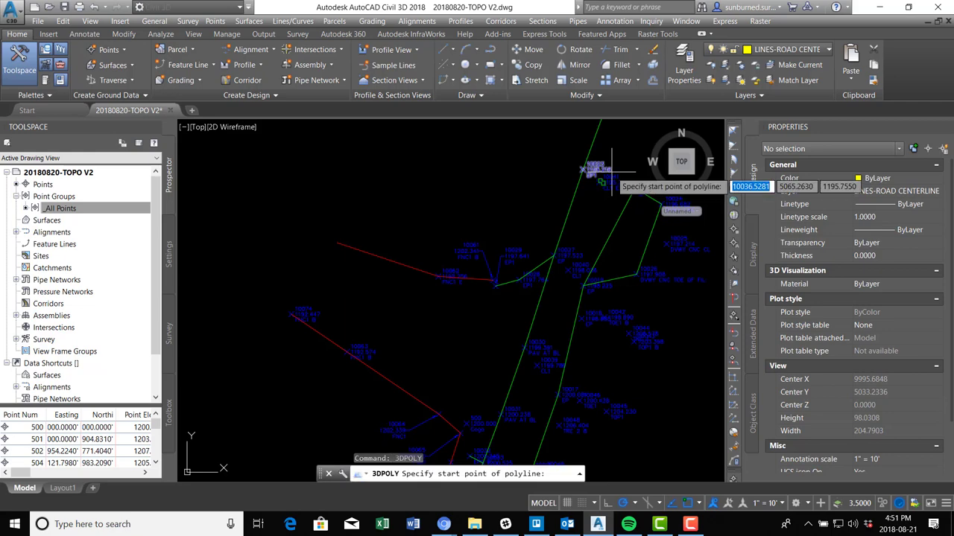
{"action": "left_click", "coordinate": [603, 184]}
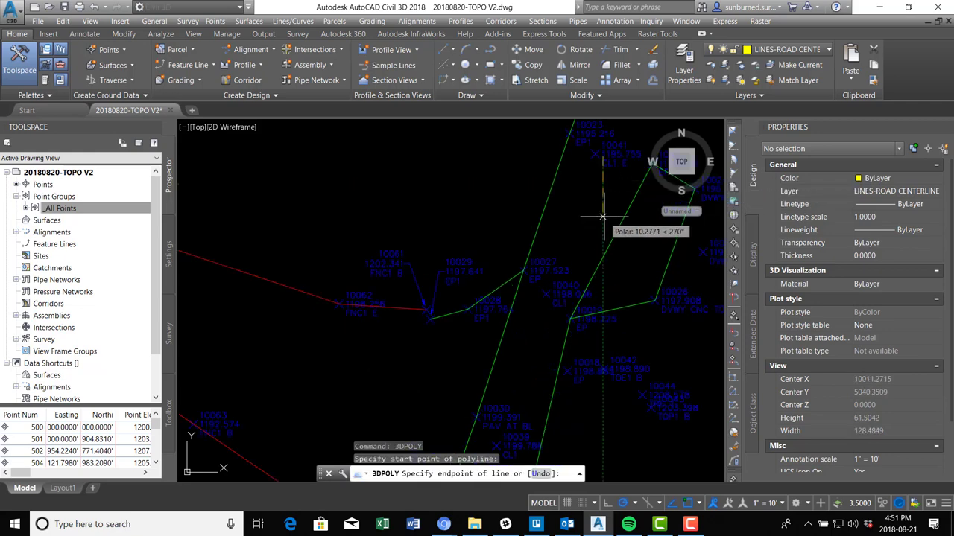
{"action": "key", "text": "Escape"}
- Draw a 3D polyline for the road centerline from point 10041 south through the CL1 points 10040, 10039, 10038 and 10037
{"action": "scroll", "coordinate": [603, 161], "scroll_direction": "up", "scroll_amount": 2}
{"action": "key", "text": "Return"}
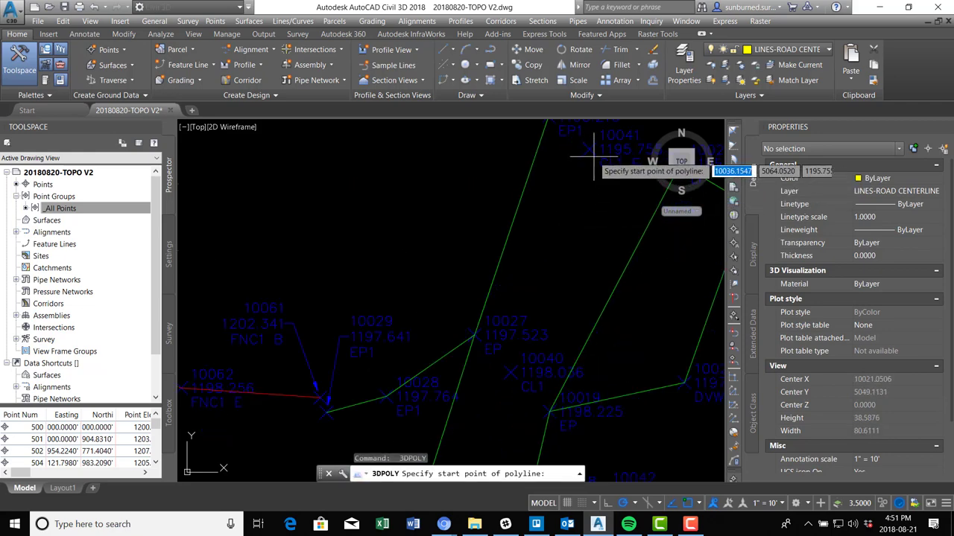
{"action": "left_click", "coordinate": [590, 150]}
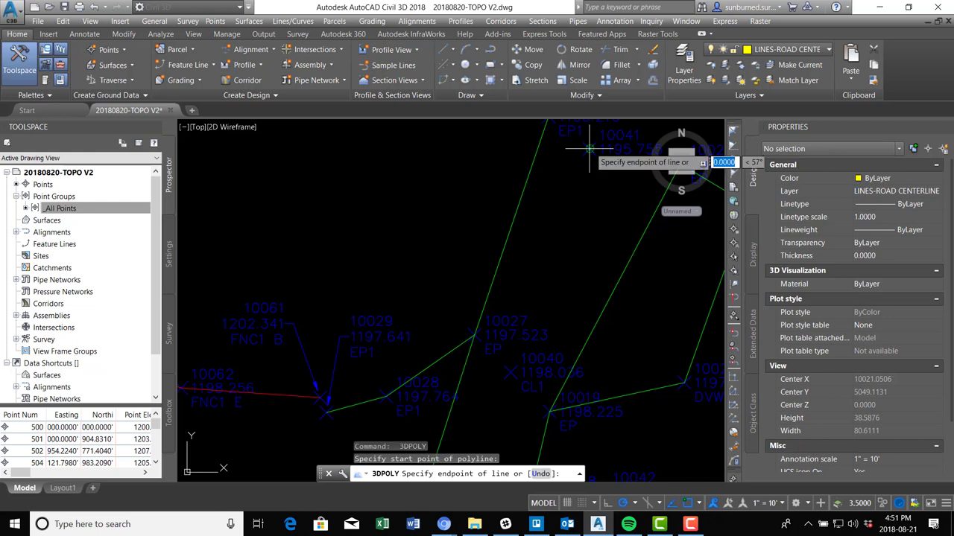
{"action": "left_click", "coordinate": [510, 371]}
{"action": "middle_click_drag", "start_coordinate": [488, 417], "coordinate": [547, 124]}
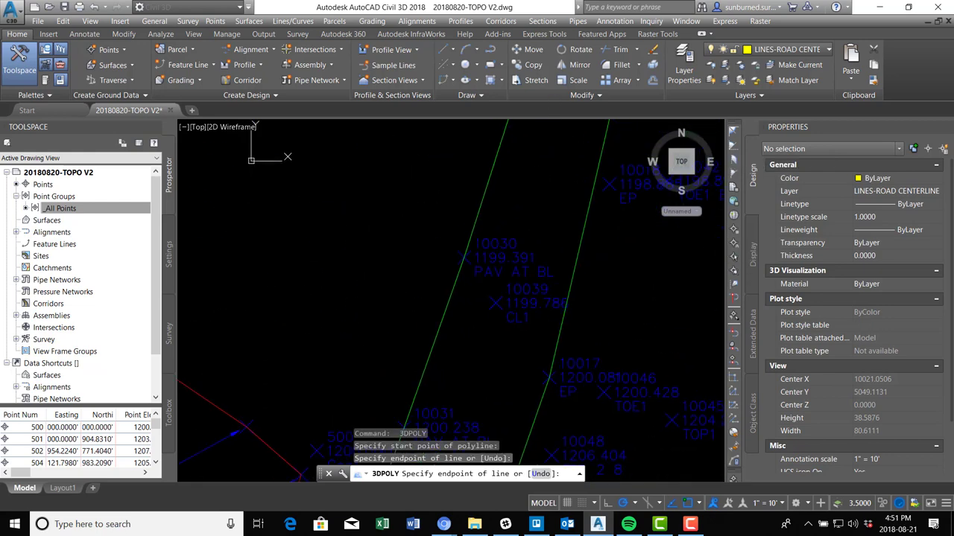
{"action": "left_click", "coordinate": [495, 303]}
{"action": "middle_click_drag", "start_coordinate": [487, 350], "coordinate": [548, 80]}
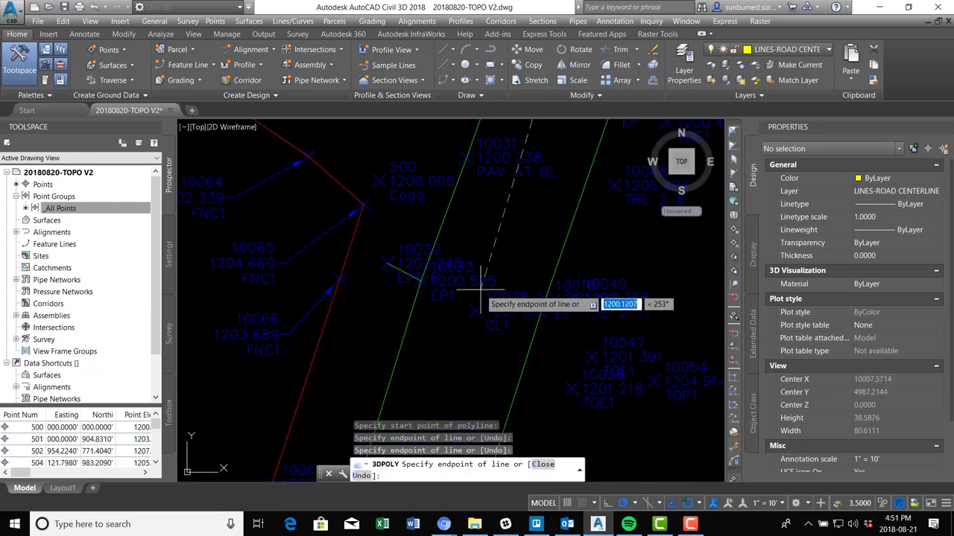
{"action": "left_click", "coordinate": [474, 422]}
{"action": "middle_click_drag", "start_coordinate": [475, 366], "coordinate": [533, 143]}
{"action": "middle_click_drag", "start_coordinate": [495, 287], "coordinate": [522, 155]}
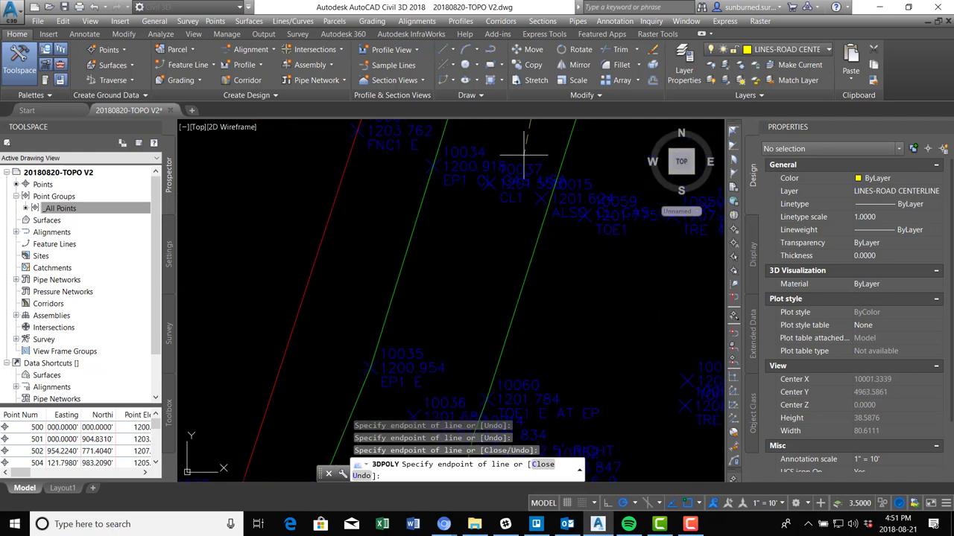
{"action": "scroll", "coordinate": [484, 187], "scroll_direction": "up", "scroll_amount": 2}
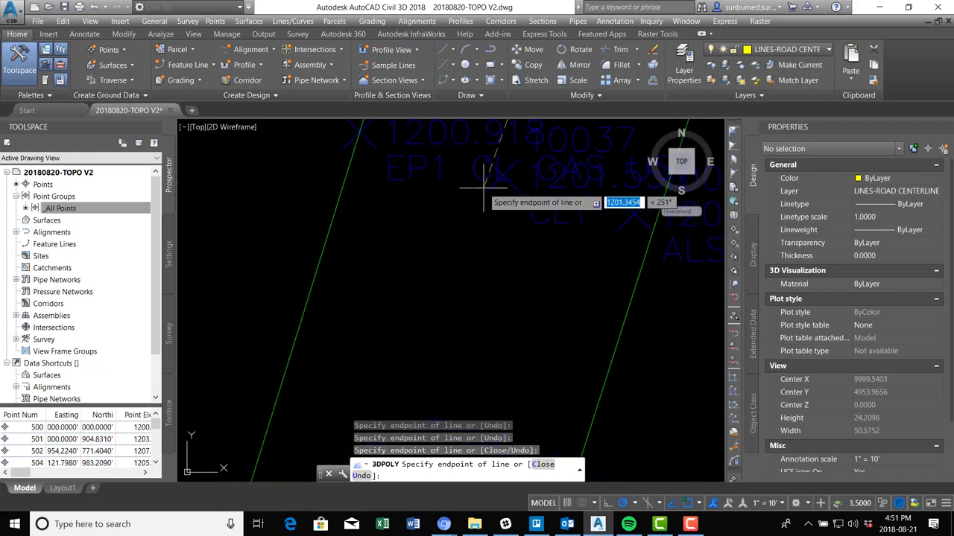
{"action": "left_click", "coordinate": [502, 188]}
- Continue the centerline polyline through the remaining CL points and end it at the southernmost one
{"action": "scroll", "coordinate": [504, 194], "scroll_direction": "down", "scroll_amount": 4}
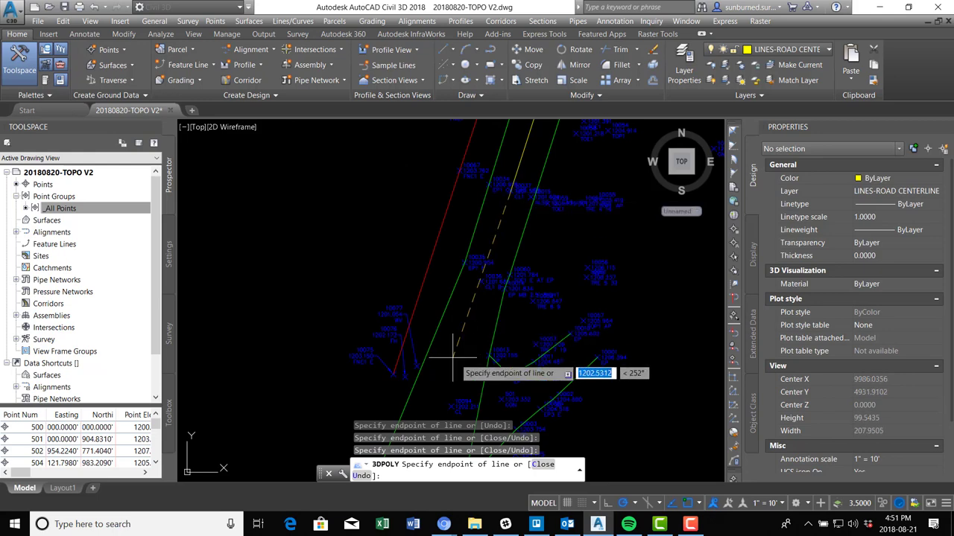
{"action": "scroll", "coordinate": [477, 306], "scroll_direction": "up", "scroll_amount": 4}
{"action": "scroll", "coordinate": [486, 290], "scroll_direction": "down", "scroll_amount": 2}
{"action": "middle_click_drag", "start_coordinate": [469, 333], "coordinate": [515, 140]}
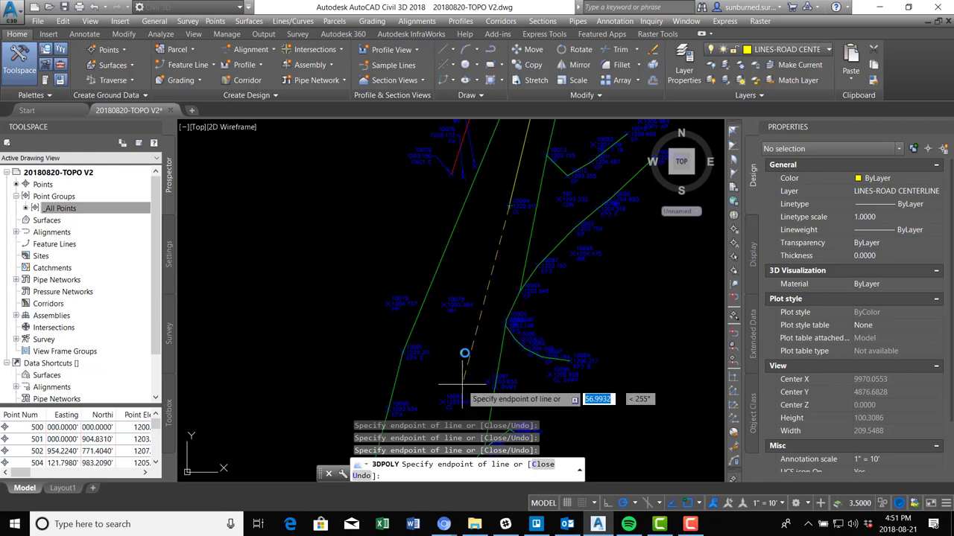
{"action": "middle_click_drag", "start_coordinate": [441, 386], "coordinate": [453, 234]}
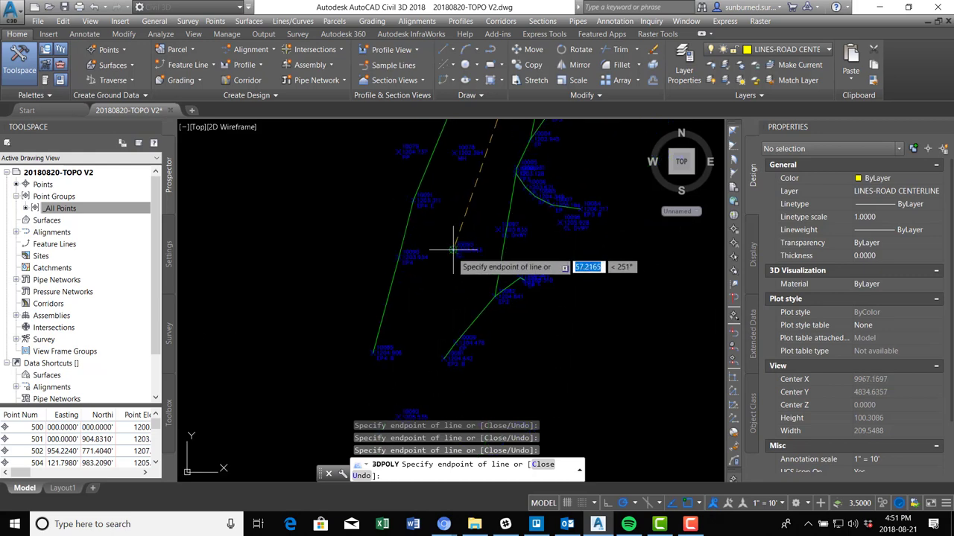
{"action": "middle_click_drag", "start_coordinate": [453, 249], "coordinate": [469, 138]}
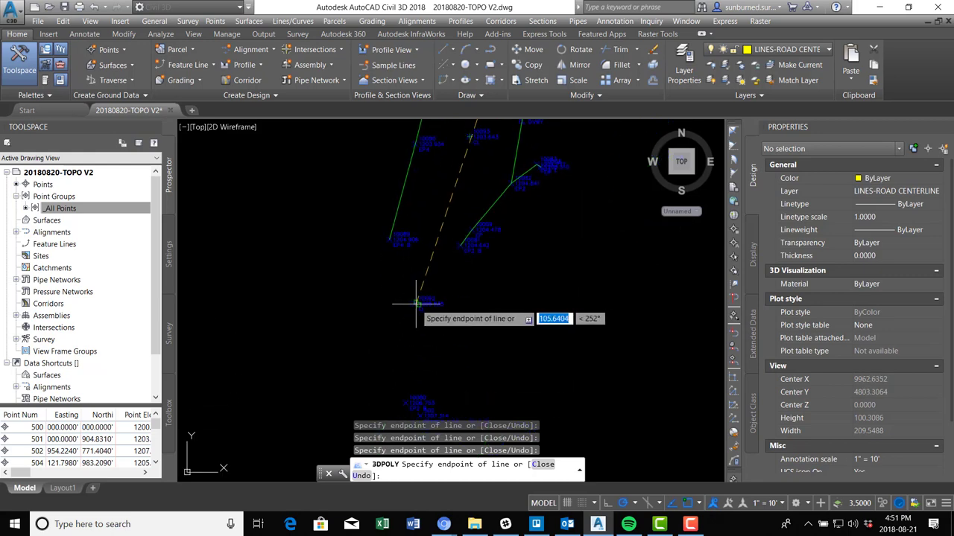
{"action": "key", "text": "Return"}
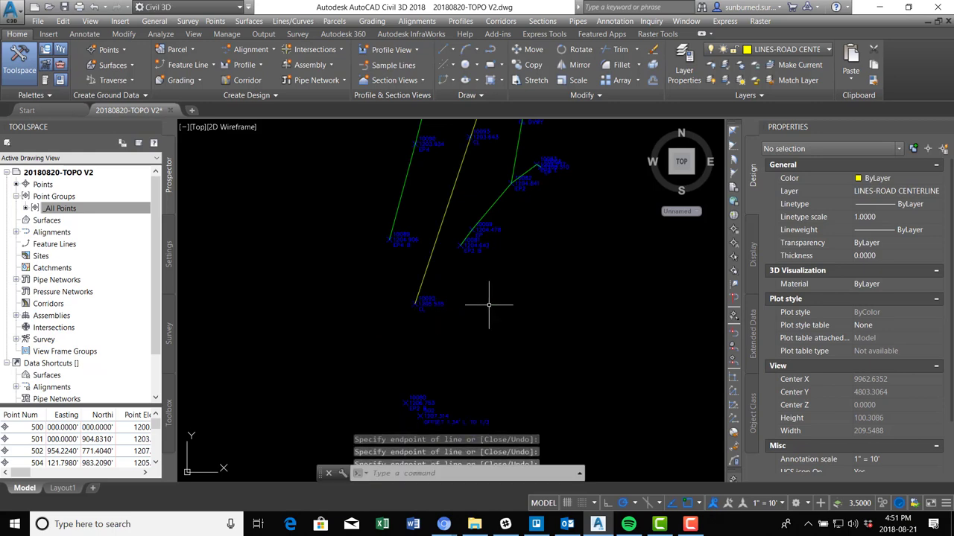
- Examine the points along the east side of the road for features that still need connecting
{"action": "scroll", "coordinate": [529, 213], "scroll_direction": "down", "scroll_amount": 3}
{"action": "mouse_move", "coordinate": [555, 182]}
{"action": "middle_mouse_down"}
{"action": "mouse_move", "coordinate": [529, 307]}
{"action": "mouse_move", "coordinate": [524, 299]}
{"action": "middle_mouse_up"}
{"action": "scroll", "coordinate": [505, 256], "scroll_direction": "up", "scroll_amount": 4}
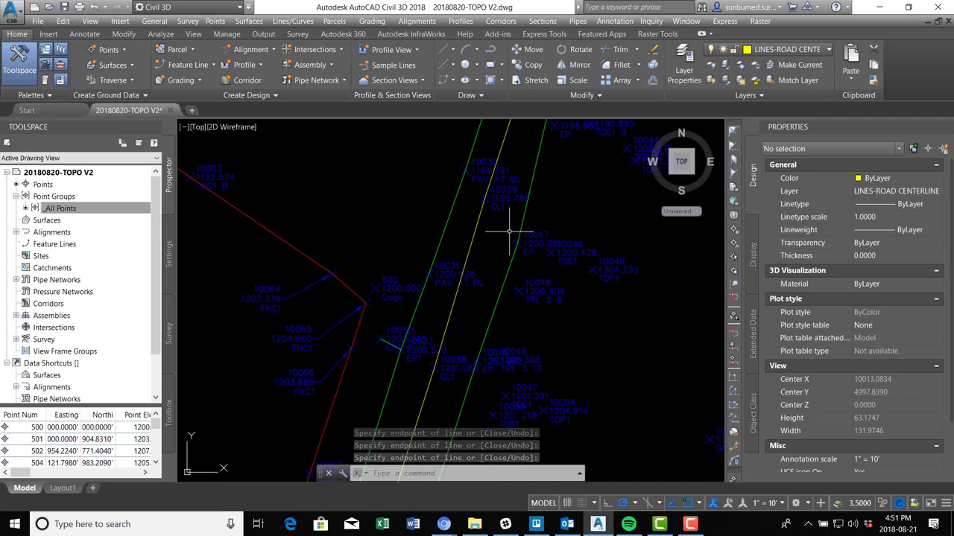
{"action": "scroll", "coordinate": [509, 232], "scroll_direction": "down", "scroll_amount": 3}
{"action": "middle_click_drag", "start_coordinate": [583, 226], "coordinate": [591, 191]}
{"action": "middle_click_drag", "start_coordinate": [562, 302], "coordinate": [563, 247]}
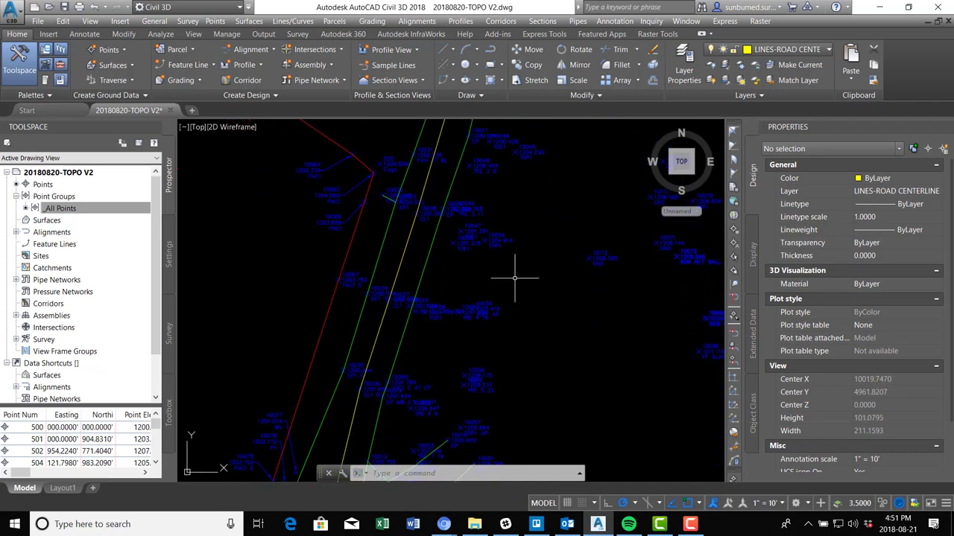
{"action": "scroll", "coordinate": [559, 361], "scroll_direction": "down", "scroll_amount": 3}
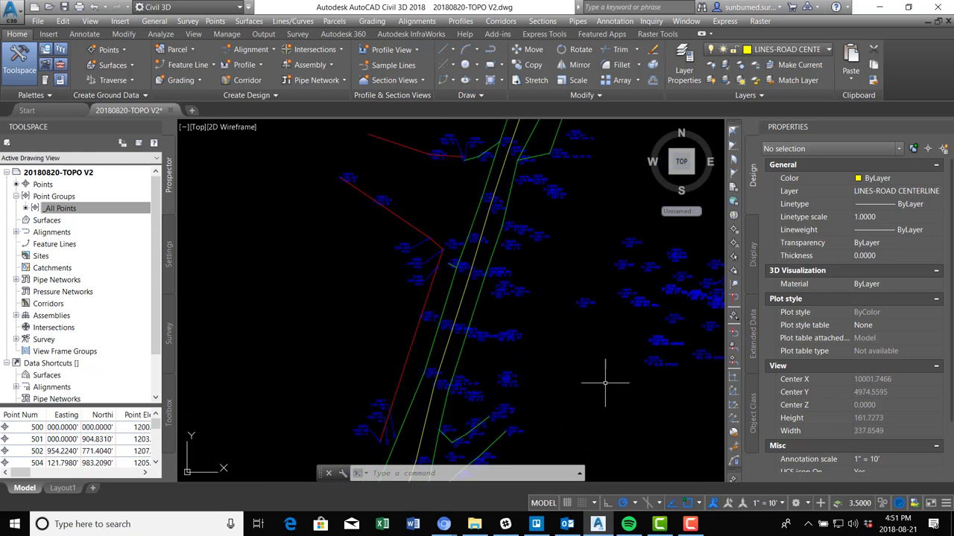
- Set the annotation scale to 1" = 1' and check the size of the point labels beside the road
{"action": "left_click", "coordinate": [783, 504]}
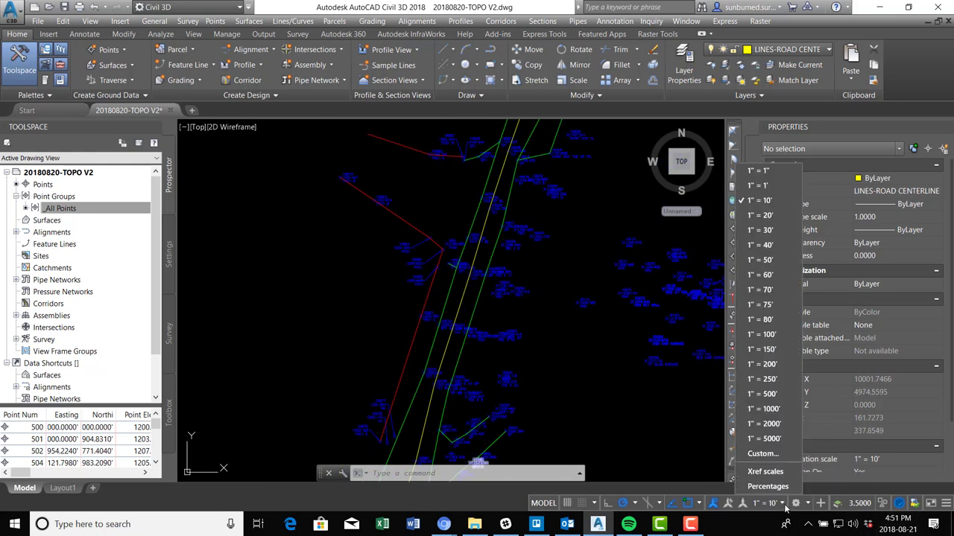
{"action": "left_click", "coordinate": [760, 185]}
{"action": "scroll", "coordinate": [556, 244], "scroll_direction": "up", "scroll_amount": 8}
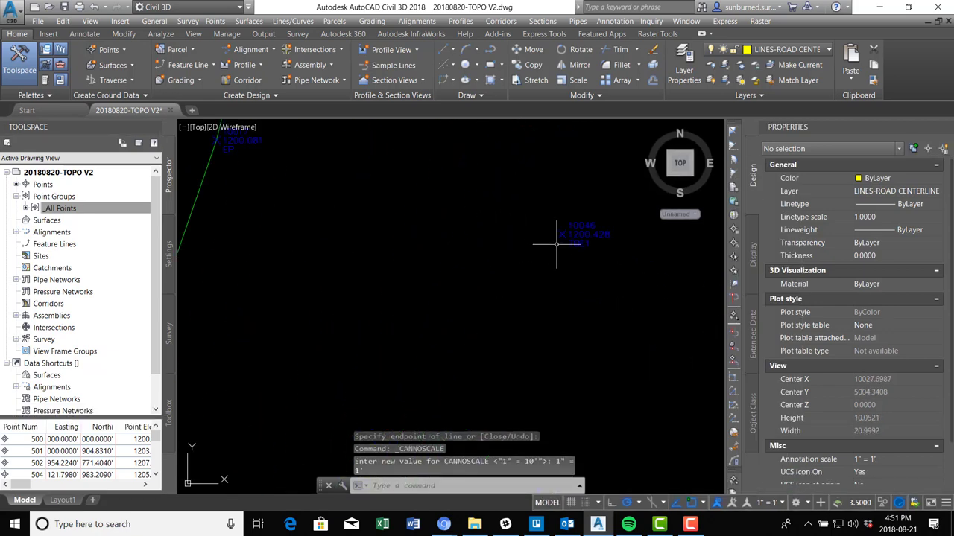
{"action": "scroll", "coordinate": [626, 294], "scroll_direction": "down", "scroll_amount": 10}
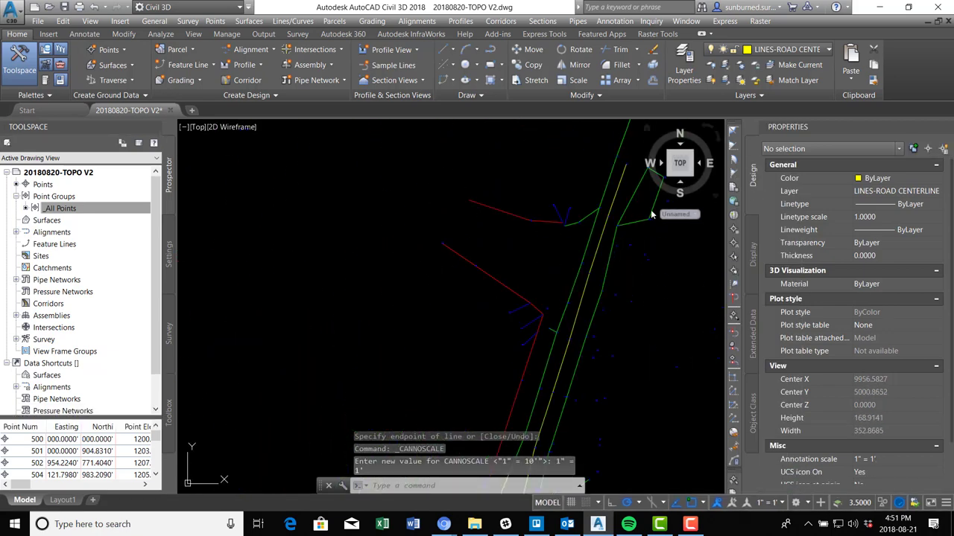
{"action": "scroll", "coordinate": [564, 332], "scroll_direction": "up", "scroll_amount": 11}
{"action": "middle_click_drag", "start_coordinate": [564, 332], "coordinate": [482, 384]}
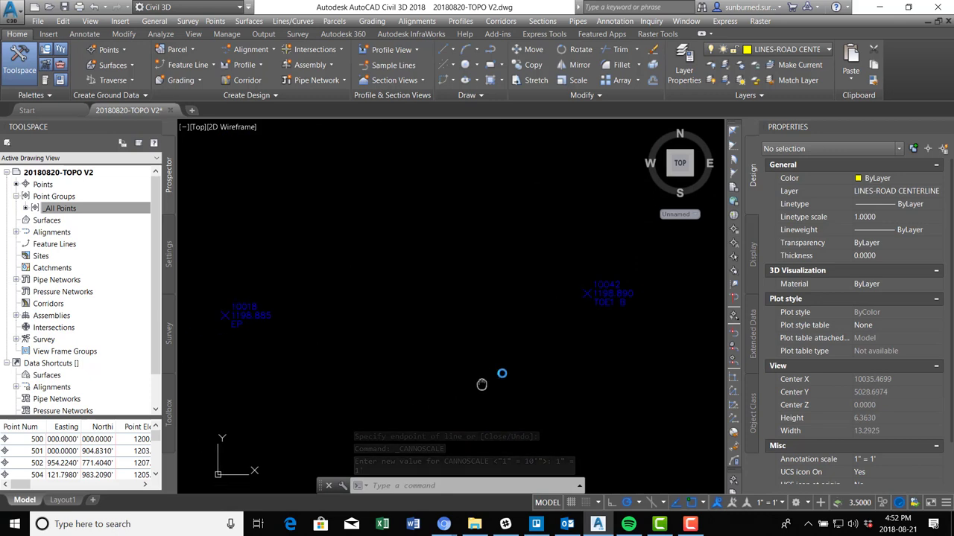
{"action": "scroll", "coordinate": [625, 286], "scroll_direction": "down", "scroll_amount": 3}
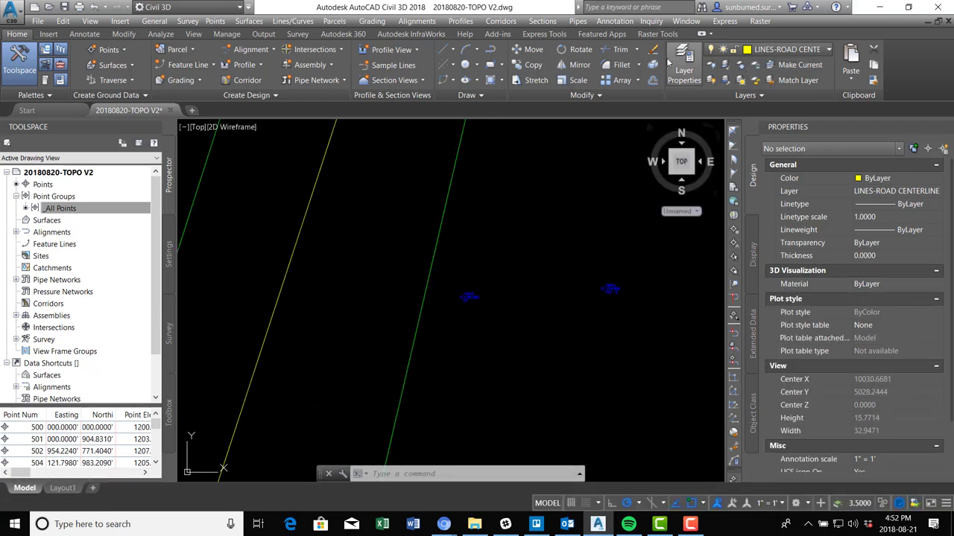
- Create a new layer named LINES-TOE OF SLOPE and set its color to cyan
{"action": "left_click", "coordinate": [683, 60]}
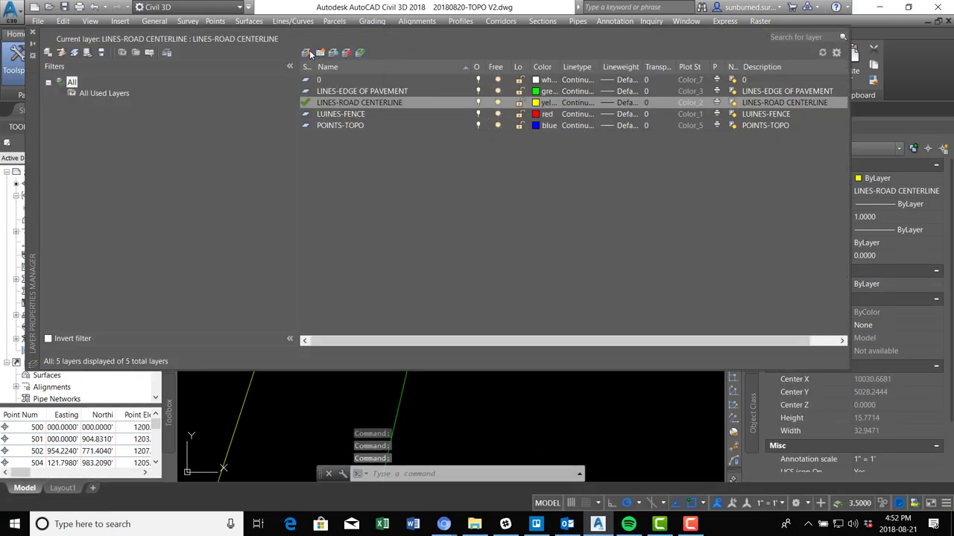
{"action": "key", "text": "alt+n"}
{"action": "type", "text": "LINES-0"}
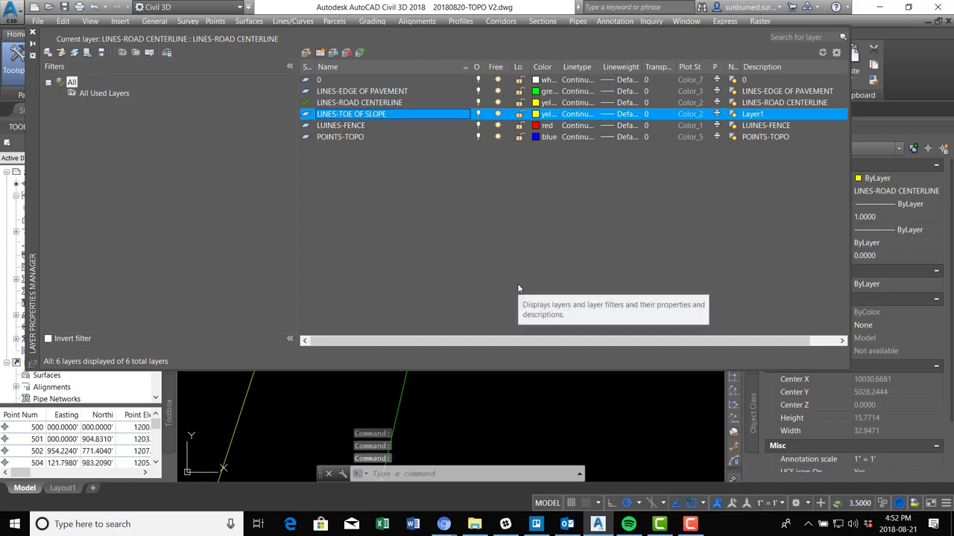
{"action": "left_click", "coordinate": [538, 116]}
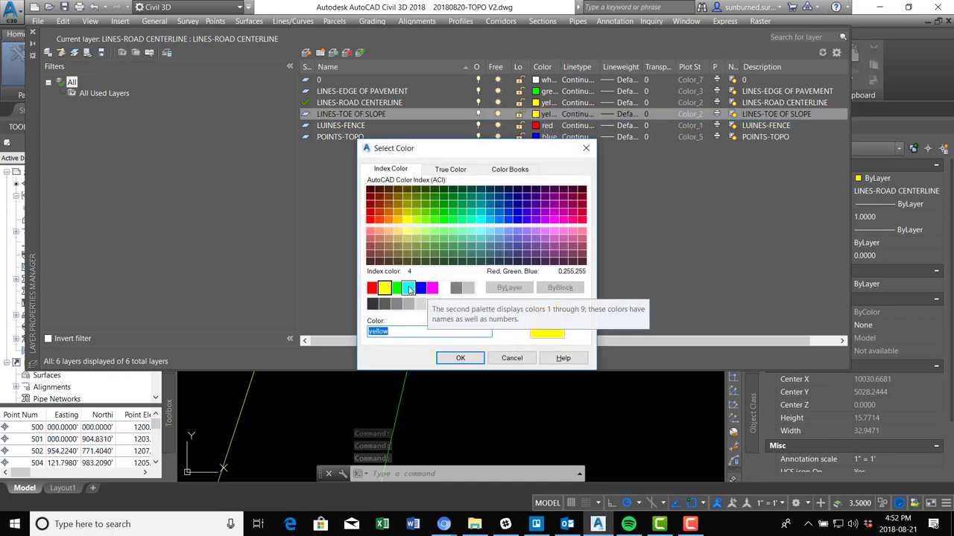
{"action": "left_click", "coordinate": [408, 288]}
{"action": "left_click", "coordinate": [459, 359]}
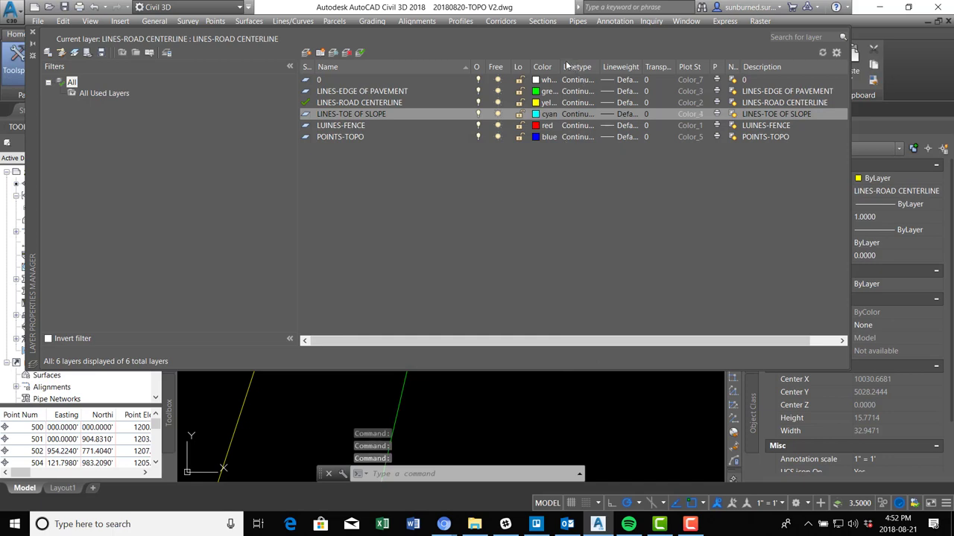
- Create a new layer named LINES-TOP OF SLOPE, set its color to magenta and close the layer manager
{"action": "left_click", "coordinate": [320, 54]}
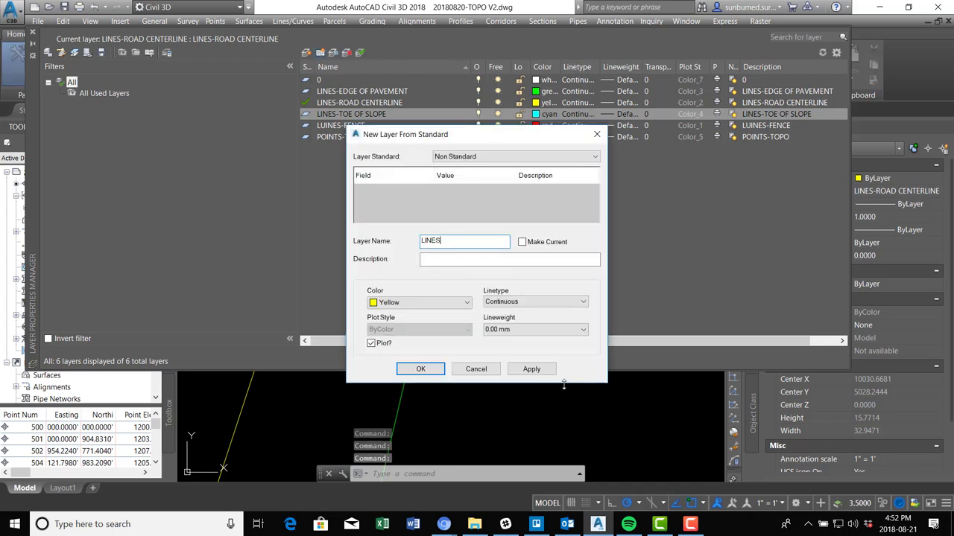
{"action": "left_click", "coordinate": [488, 370]}
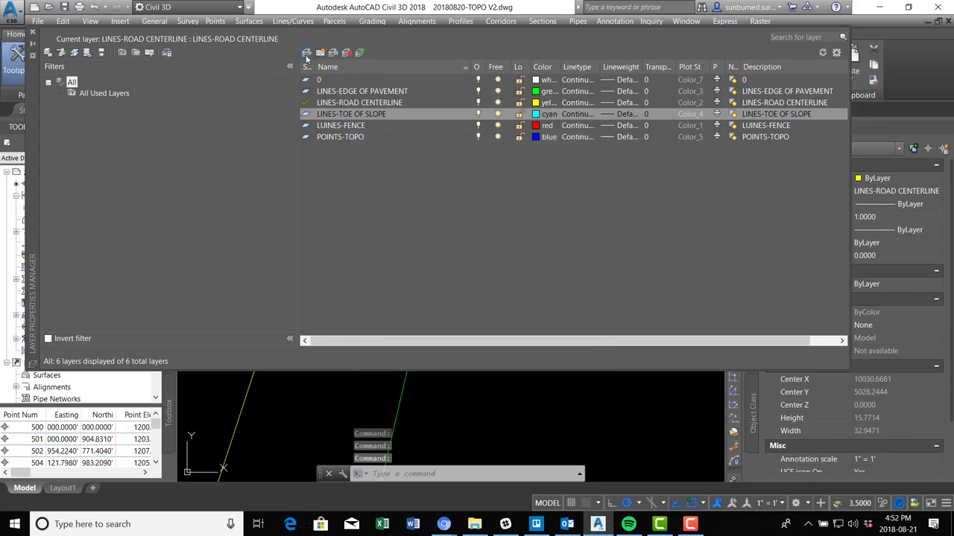
{"action": "type", "text": "LINE"}
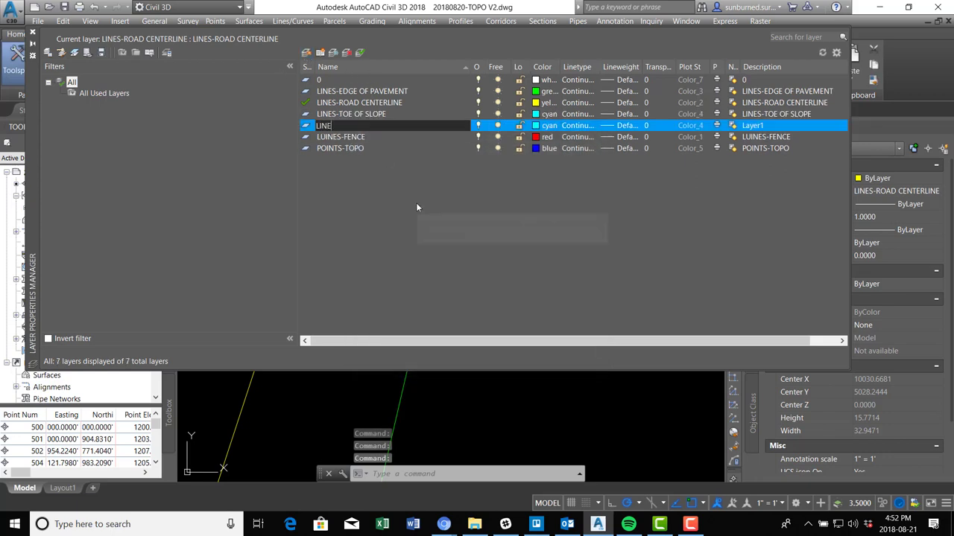
{"action": "type", "text": "S-TI"}
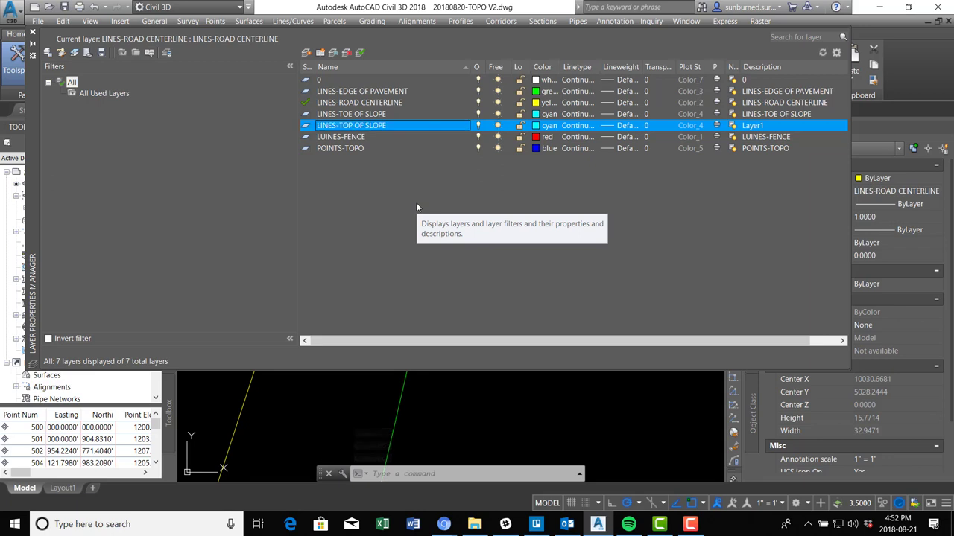
{"action": "key", "text": "Return"}
{"action": "left_click", "coordinate": [546, 125]}
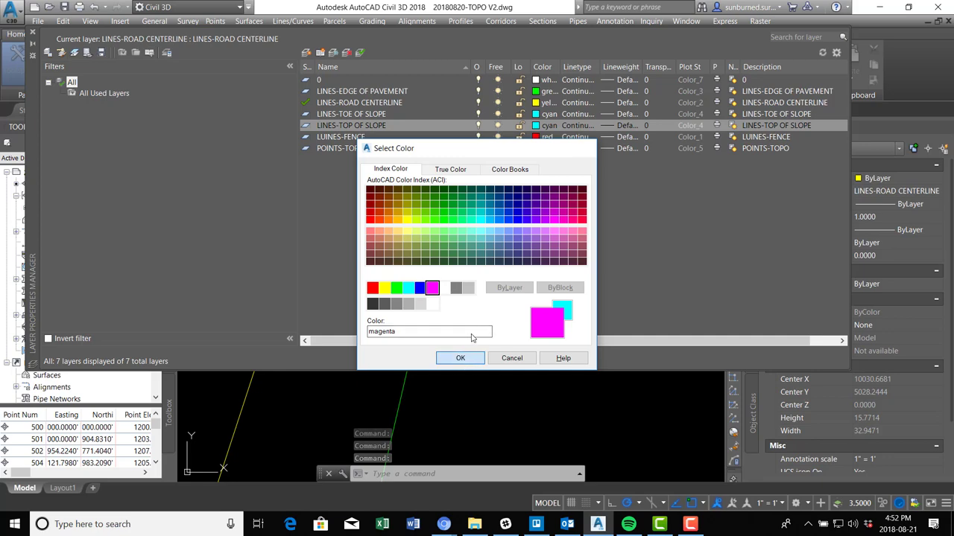
{"action": "left_click", "coordinate": [466, 358]}
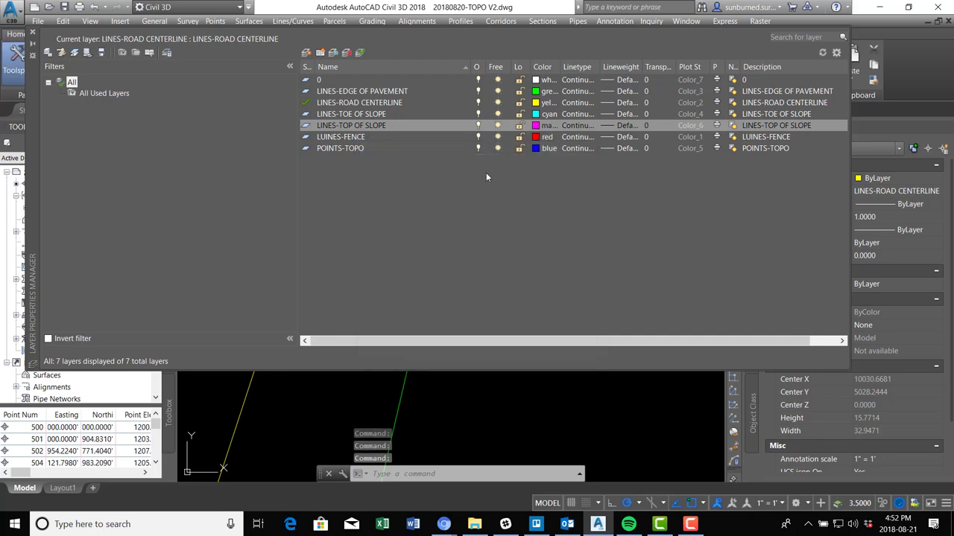
{"action": "left_click", "coordinate": [32, 34]}
- Start a 3D polyline at toe-of-slope survey point 10042, east of the road near the north driveway
{"action": "scroll", "coordinate": [436, 267], "scroll_direction": "down", "scroll_amount": 7}
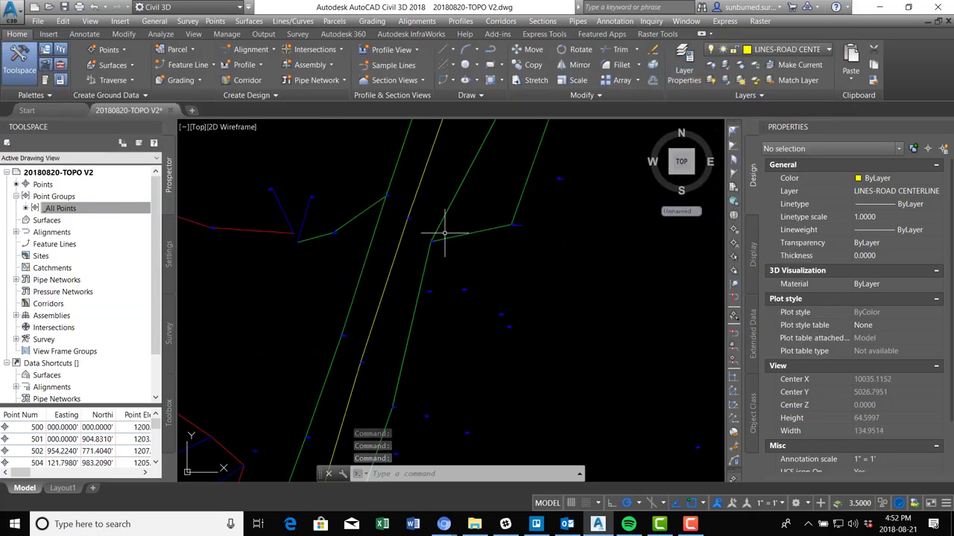
{"action": "scroll", "coordinate": [444, 252], "scroll_direction": "up", "scroll_amount": 7}
{"action": "type", "text": "3D"}
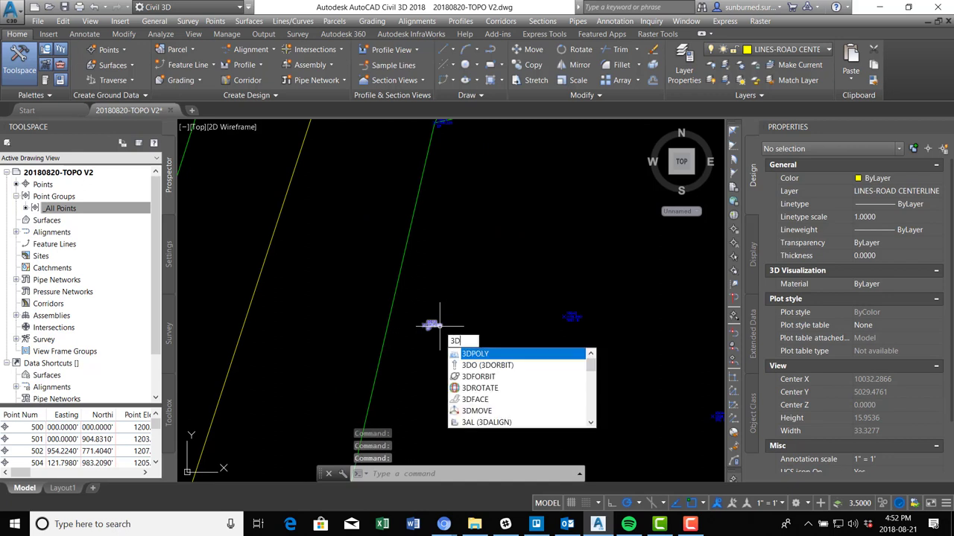
{"action": "type", "text": "POLY"}
{"action": "key", "text": "Return"}
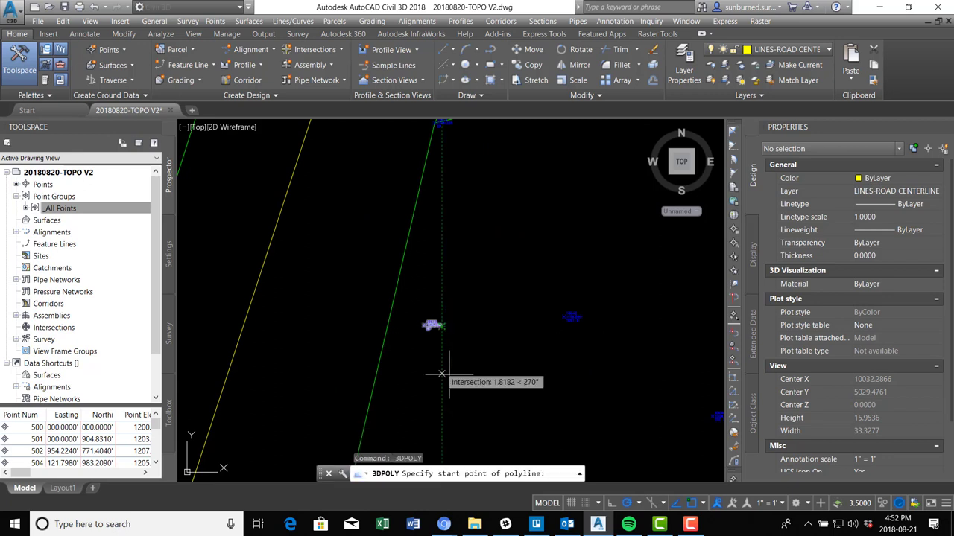
{"action": "scroll", "coordinate": [514, 362], "scroll_direction": "up", "scroll_amount": 2}
{"action": "scroll", "coordinate": [514, 362], "scroll_direction": "down", "scroll_amount": 6}
{"action": "mouse_move", "coordinate": [514, 362]}
{"action": "middle_mouse_down"}
{"action": "mouse_move", "coordinate": [566, 240]}
{"action": "mouse_move", "coordinate": [536, 278]}
{"action": "middle_mouse_up"}
{"action": "scroll", "coordinate": [560, 289], "scroll_direction": "up", "scroll_amount": 6}
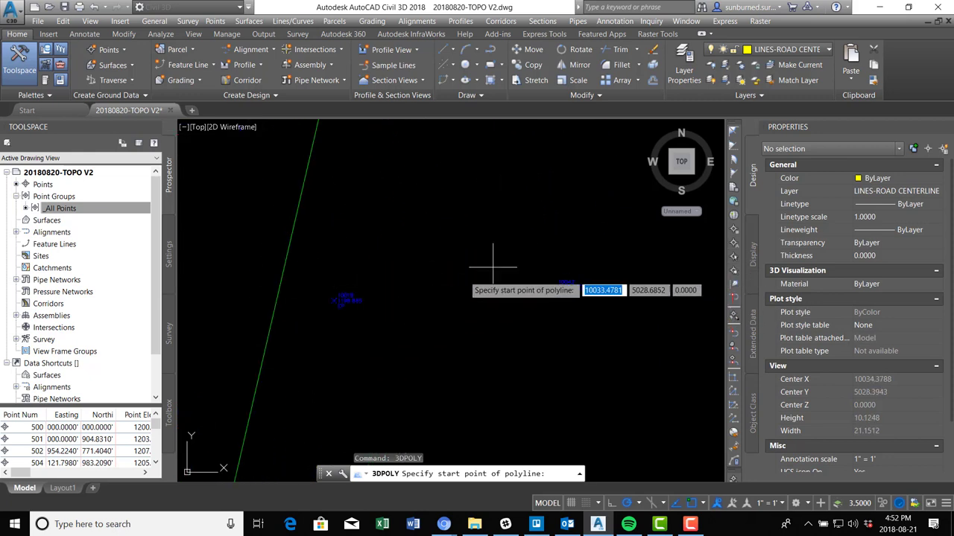
{"action": "scroll", "coordinate": [562, 309], "scroll_direction": "up", "scroll_amount": 6}
{"action": "left_click", "coordinate": [541, 206]}
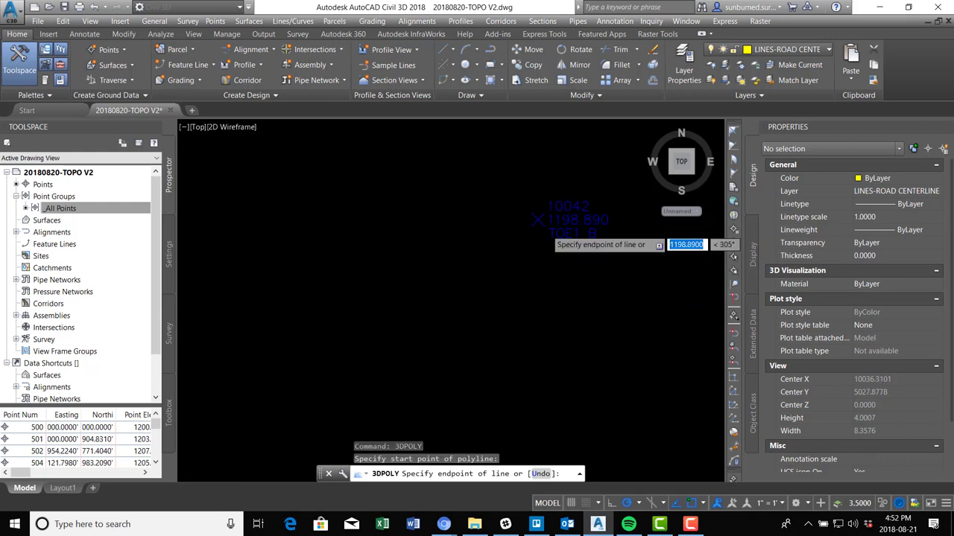
- Extend the 3D polyline south through the next two toe-of-slope points along the east side of the road
{"action": "scroll", "coordinate": [546, 228], "scroll_direction": "up", "scroll_amount": 4}
{"action": "middle_click_drag", "start_coordinate": [501, 385], "coordinate": [522, 141]}
{"action": "middle_click_drag", "start_coordinate": [460, 380], "coordinate": [532, 144]}
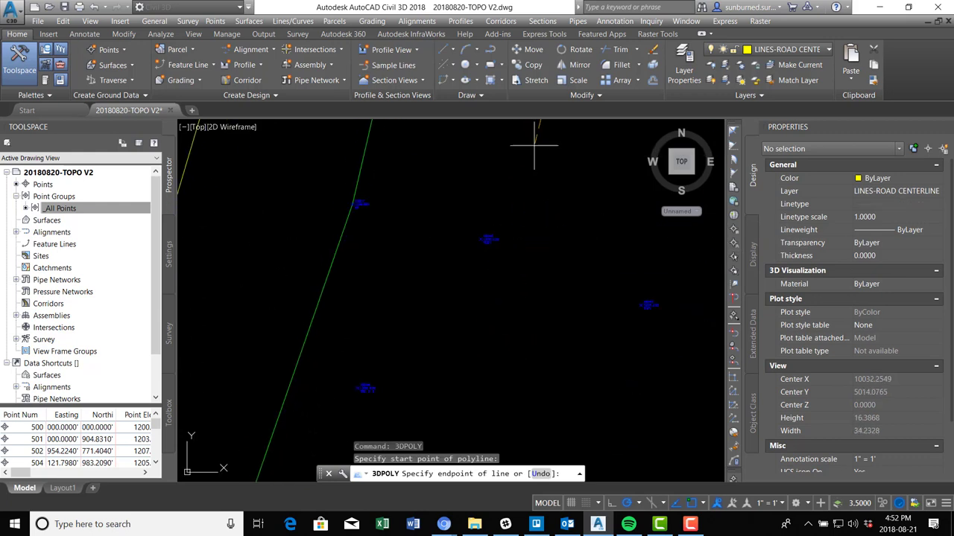
{"action": "scroll", "coordinate": [502, 238], "scroll_direction": "up", "scroll_amount": 6}
{"action": "scroll", "coordinate": [496, 205], "scroll_direction": "down", "scroll_amount": 2}
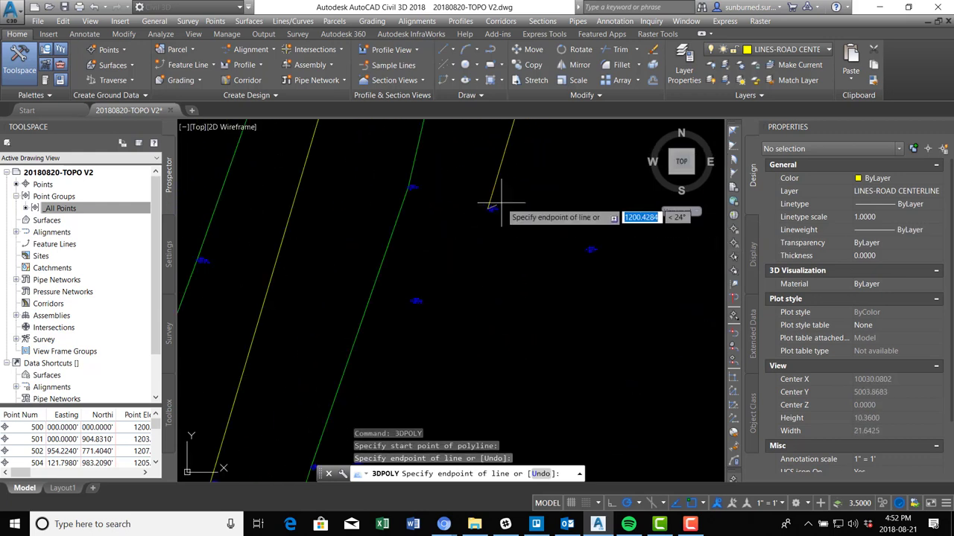
{"action": "middle_click_drag", "start_coordinate": [496, 204], "coordinate": [475, 337]}
{"action": "scroll", "coordinate": [446, 248], "scroll_direction": "up", "scroll_amount": 4}
{"action": "scroll", "coordinate": [496, 293], "scroll_direction": "down", "scroll_amount": 4}
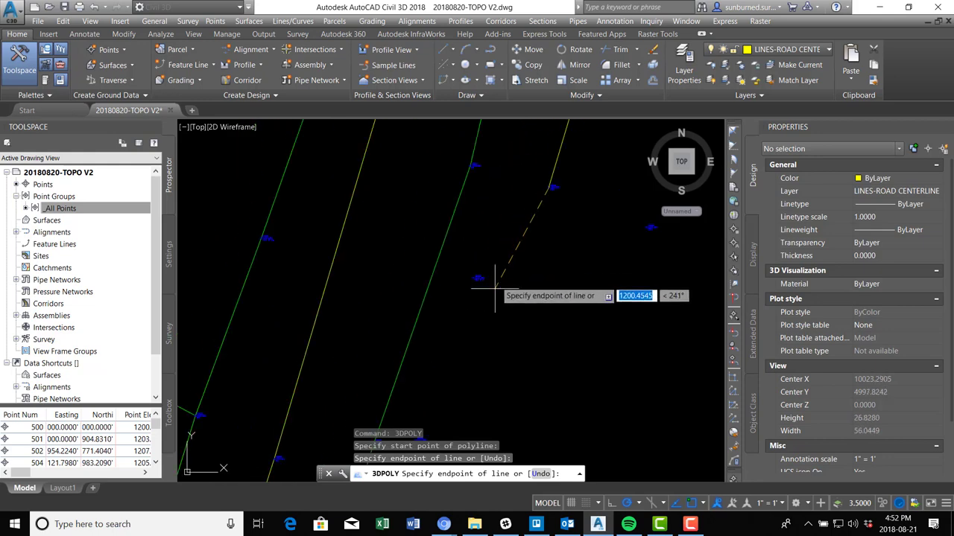
{"action": "middle_click_drag", "start_coordinate": [480, 369], "coordinate": [507, 222]}
{"action": "scroll", "coordinate": [436, 334], "scroll_direction": "up", "scroll_amount": 4}
{"action": "middle_click_drag", "start_coordinate": [502, 345], "coordinate": [520, 203]}
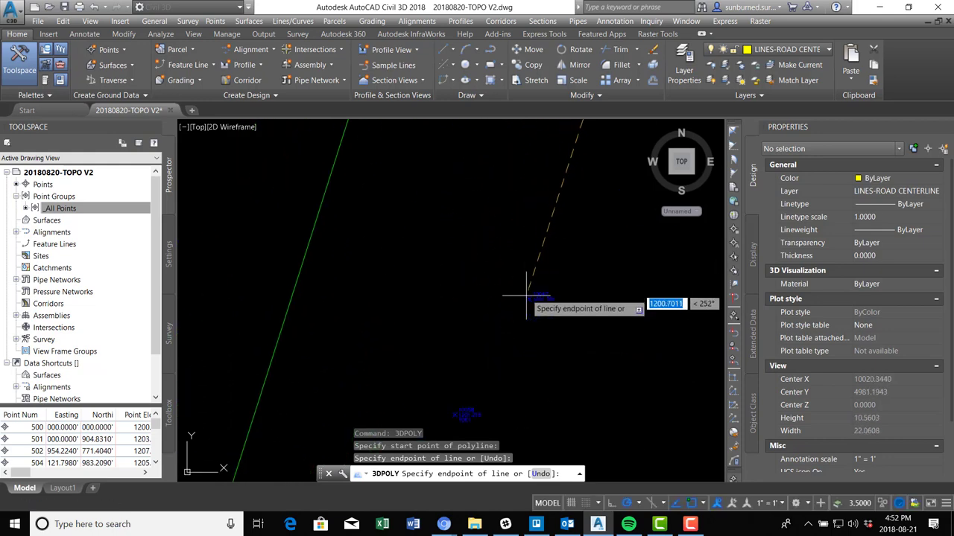
{"action": "left_click", "coordinate": [526, 298]}
- Continue the toe polyline southwest through two more toe points to the one just east of the pavement edge
{"action": "scroll", "coordinate": [519, 278], "scroll_direction": "down", "scroll_amount": 2}
{"action": "middle_click_drag", "start_coordinate": [475, 358], "coordinate": [475, 206]}
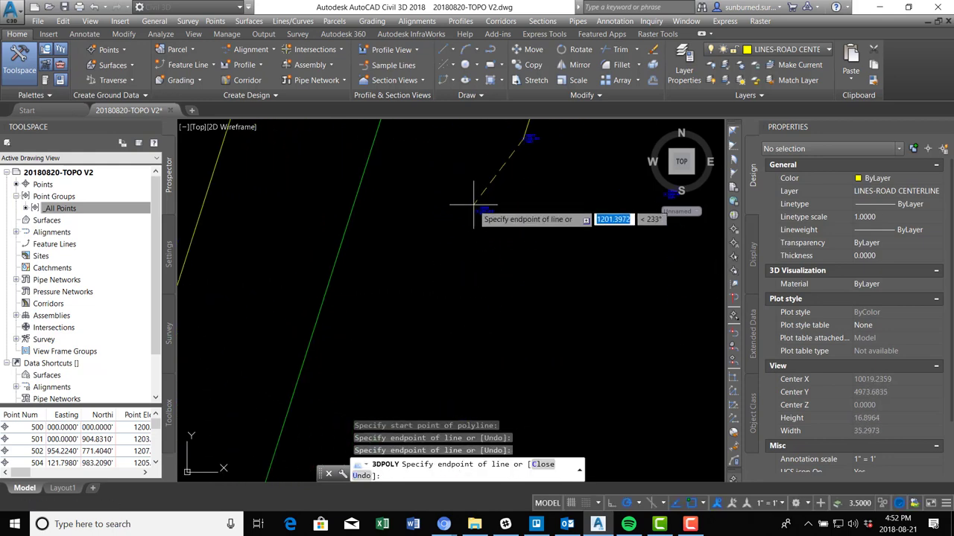
{"action": "scroll", "coordinate": [494, 209], "scroll_direction": "up", "scroll_amount": 4}
{"action": "scroll", "coordinate": [517, 239], "scroll_direction": "down", "scroll_amount": 4}
{"action": "scroll", "coordinate": [504, 233], "scroll_direction": "up", "scroll_amount": 2}
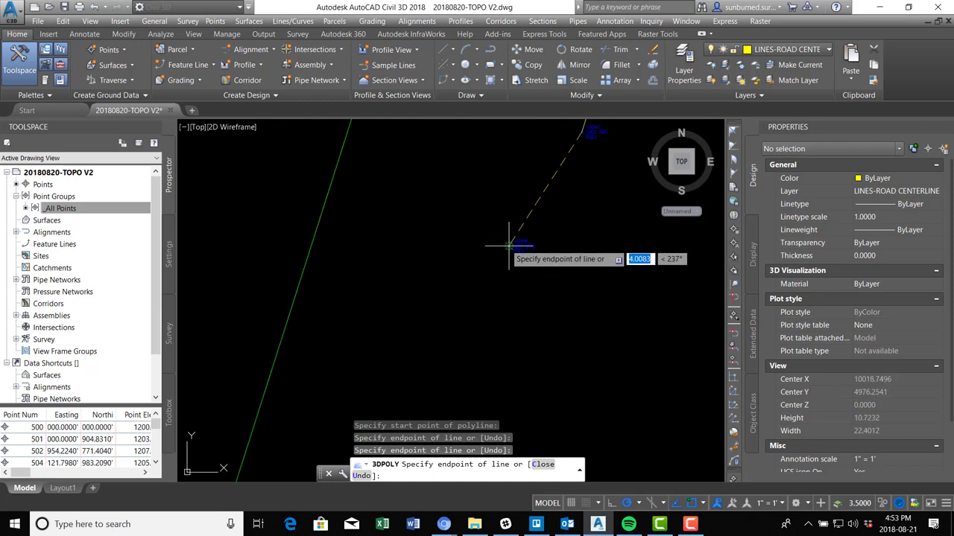
{"action": "left_click", "coordinate": [509, 246]}
{"action": "scroll", "coordinate": [481, 376], "scroll_direction": "down", "scroll_amount": 2}
{"action": "scroll", "coordinate": [465, 336], "scroll_direction": "up", "scroll_amount": 4}
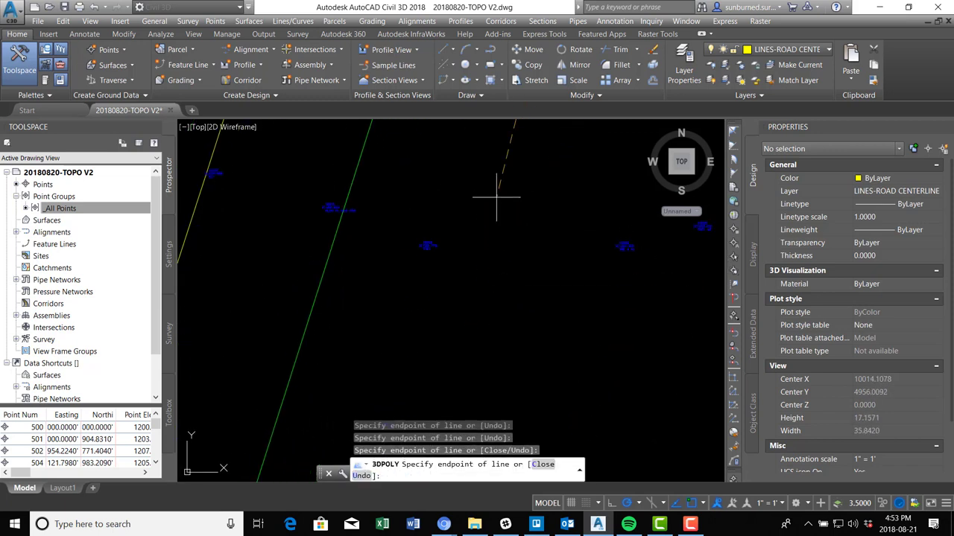
{"action": "left_click", "coordinate": [408, 267]}
{"action": "scroll", "coordinate": [467, 265], "scroll_direction": "down", "scroll_amount": 6}
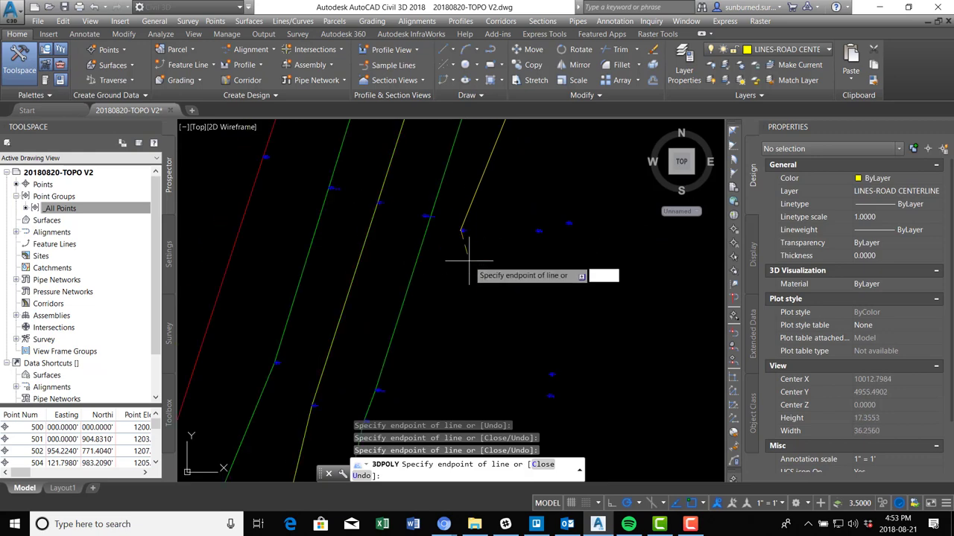
- End the toe polyline at point 10013, where the driveway meets the east pavement edge
{"action": "scroll", "coordinate": [470, 261], "scroll_direction": "up", "scroll_amount": 4}
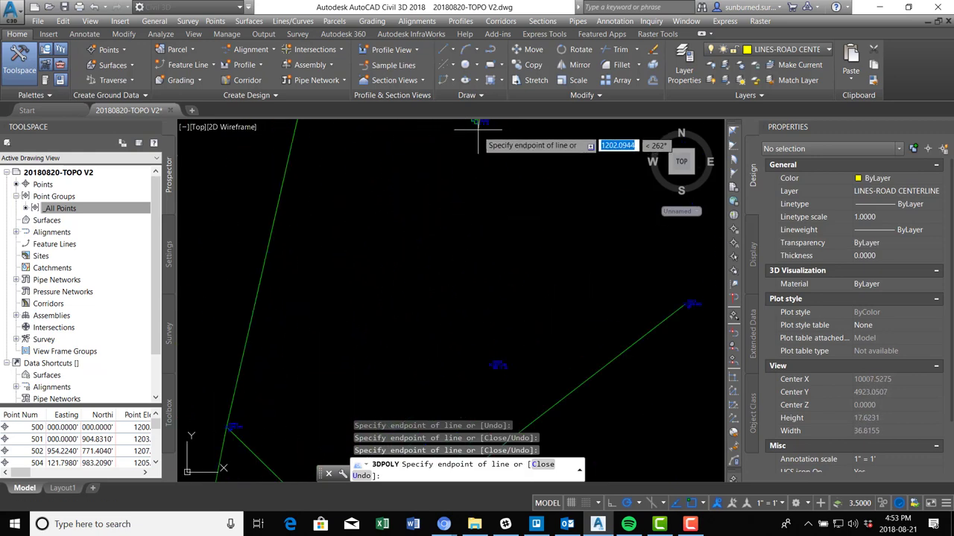
{"action": "middle_click_drag", "start_coordinate": [484, 203], "coordinate": [596, 210]}
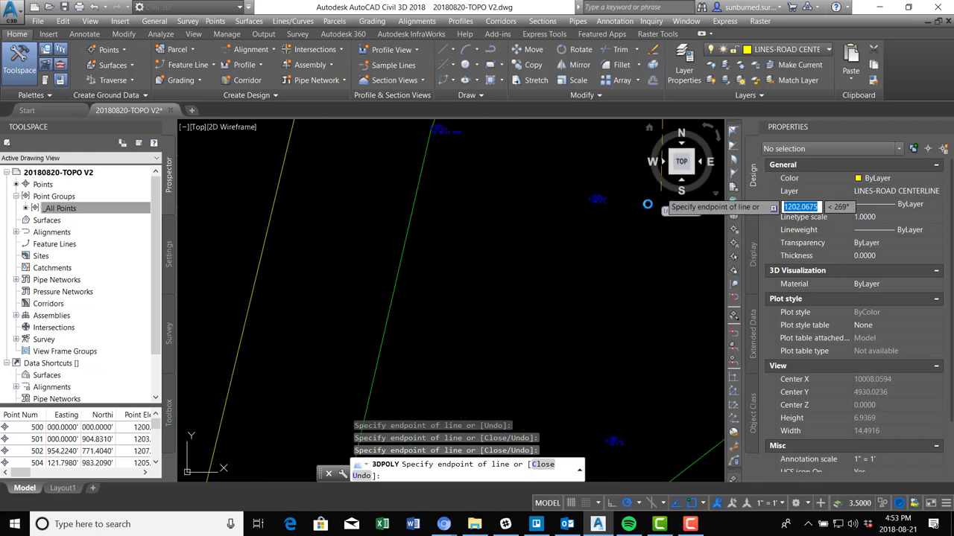
{"action": "middle_click_drag", "start_coordinate": [596, 379], "coordinate": [565, 255]}
{"action": "scroll", "coordinate": [549, 317], "scroll_direction": "up", "scroll_amount": 2}
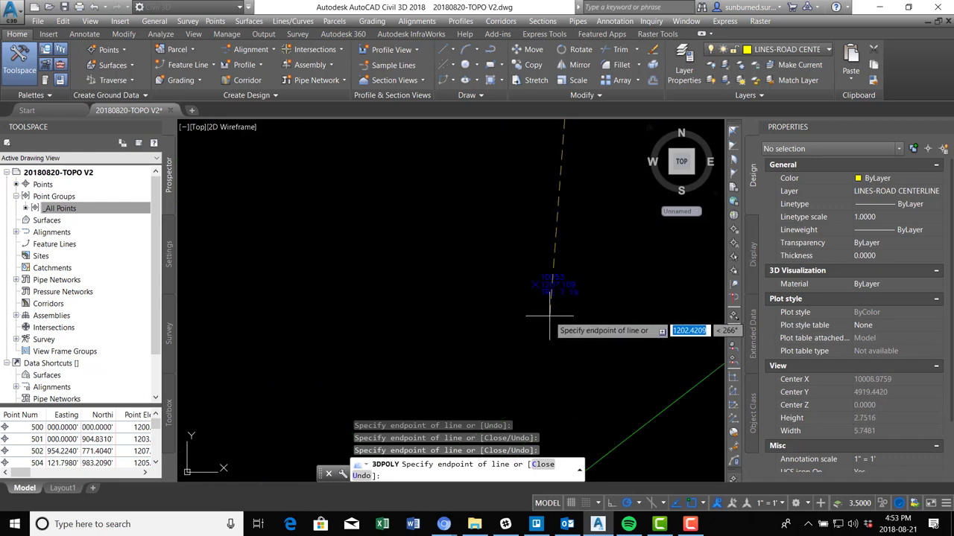
{"action": "scroll", "coordinate": [549, 316], "scroll_direction": "down", "scroll_amount": 5}
{"action": "scroll", "coordinate": [481, 159], "scroll_direction": "up", "scroll_amount": 2}
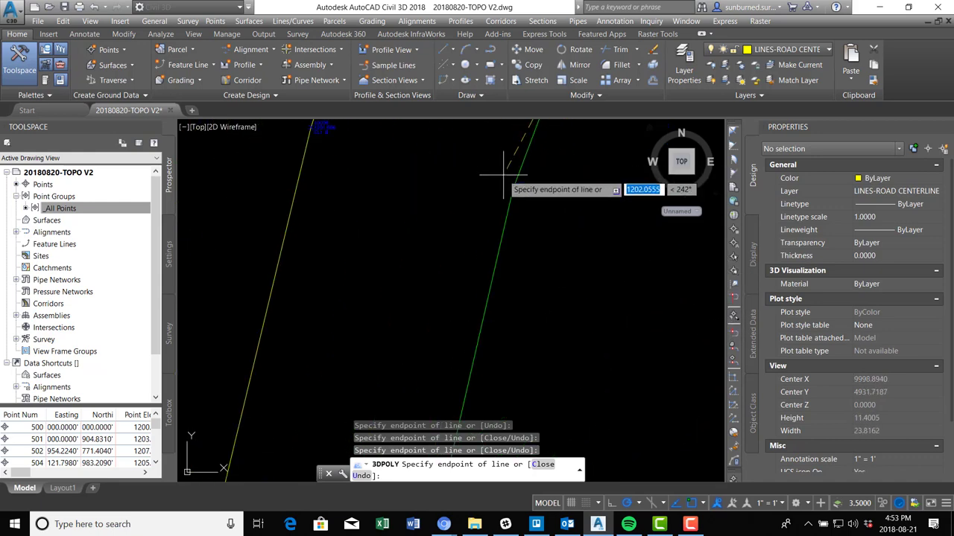
{"action": "scroll", "coordinate": [566, 218], "scroll_direction": "down", "scroll_amount": 5}
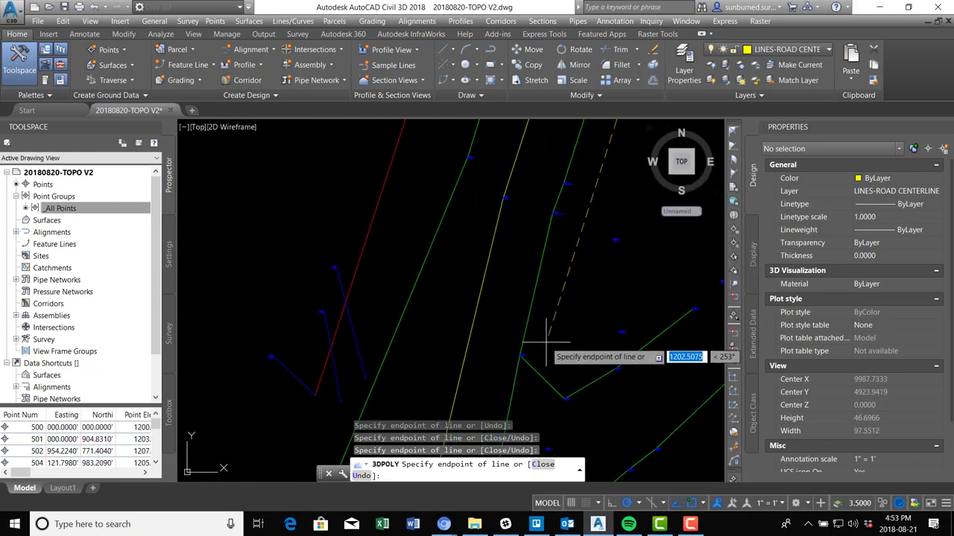
{"action": "scroll", "coordinate": [526, 356], "scroll_direction": "down", "scroll_amount": 5}
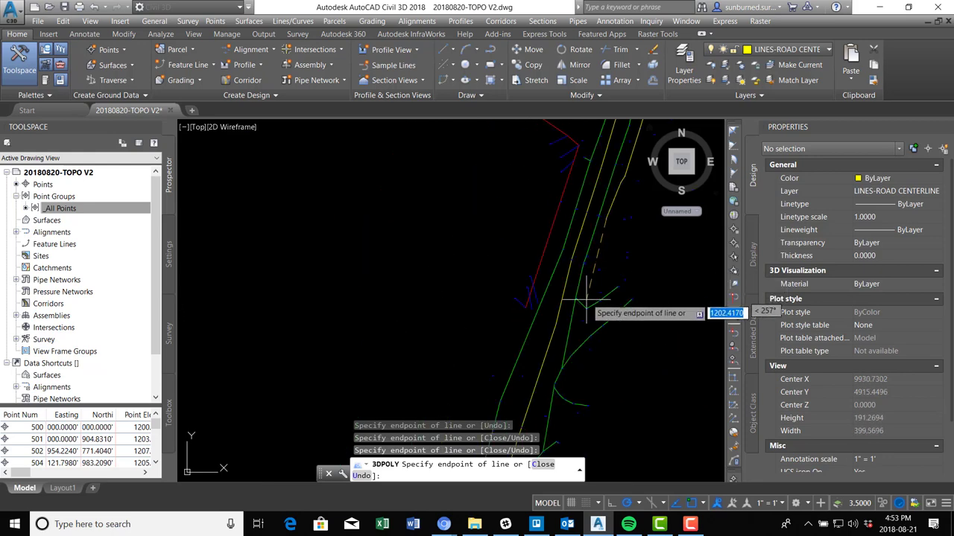
{"action": "scroll", "coordinate": [580, 299], "scroll_direction": "up", "scroll_amount": 3}
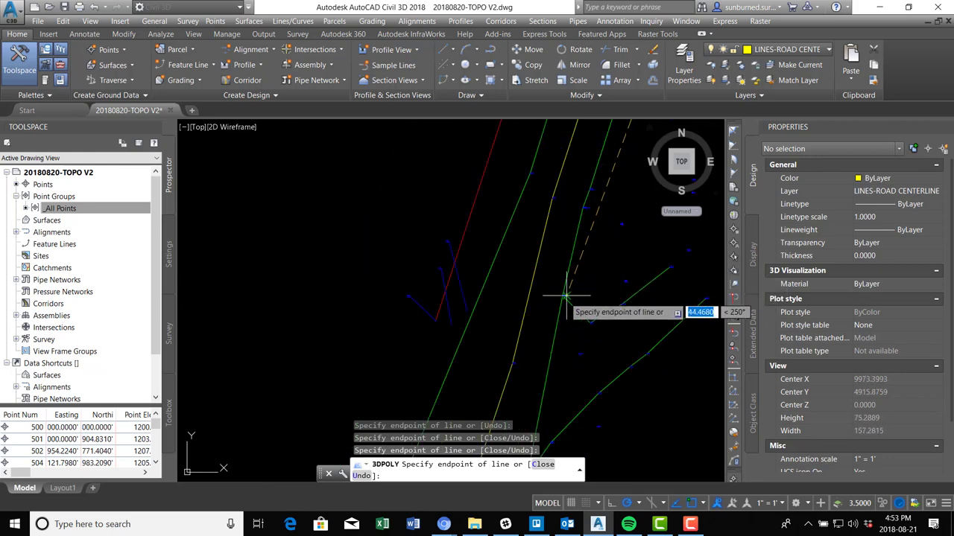
{"action": "scroll", "coordinate": [565, 296], "scroll_direction": "up", "scroll_amount": 2}
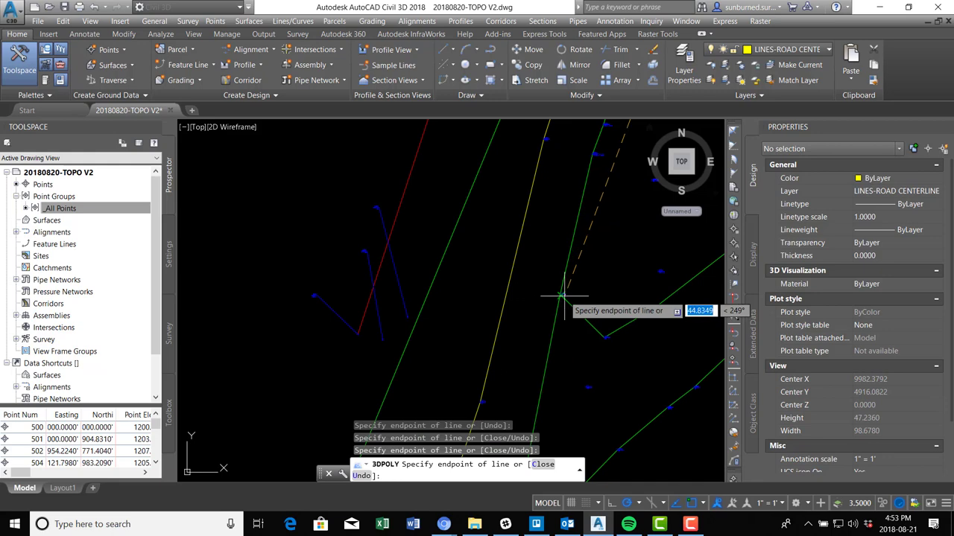
{"action": "scroll", "coordinate": [560, 296], "scroll_direction": "up", "scroll_amount": 3}
{"action": "scroll", "coordinate": [551, 290], "scroll_direction": "up", "scroll_amount": 4}
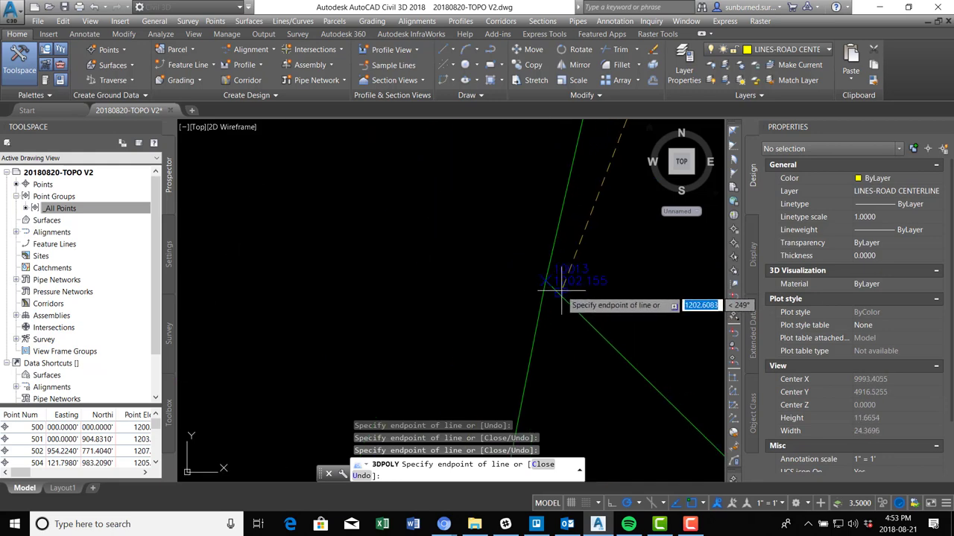
{"action": "key", "text": "Return"}
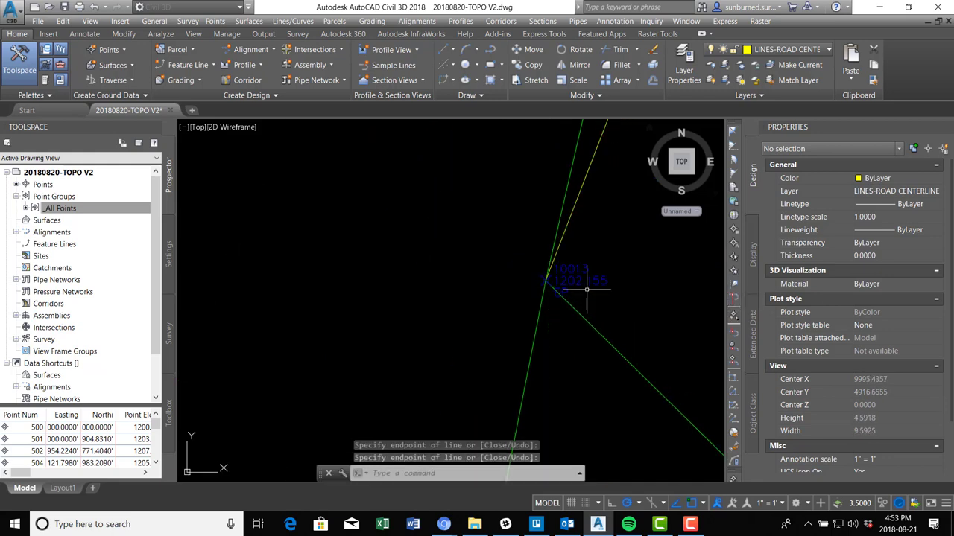
- Make LINES-TOE OF SLOPE the current layer
{"action": "scroll", "coordinate": [574, 272], "scroll_direction": "down", "scroll_amount": 12}
{"action": "middle_click_drag", "start_coordinate": [620, 230], "coordinate": [581, 244]}
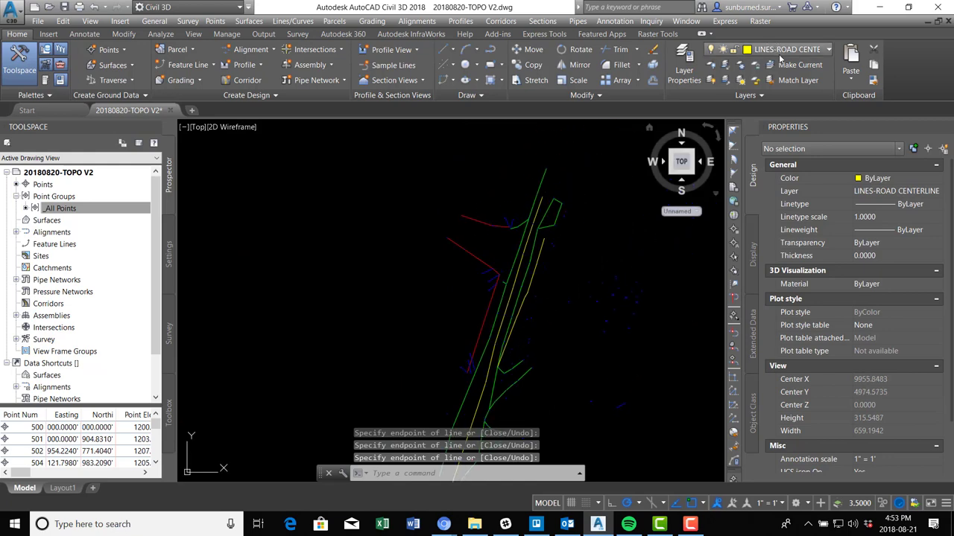
{"action": "left_click", "coordinate": [780, 51]}
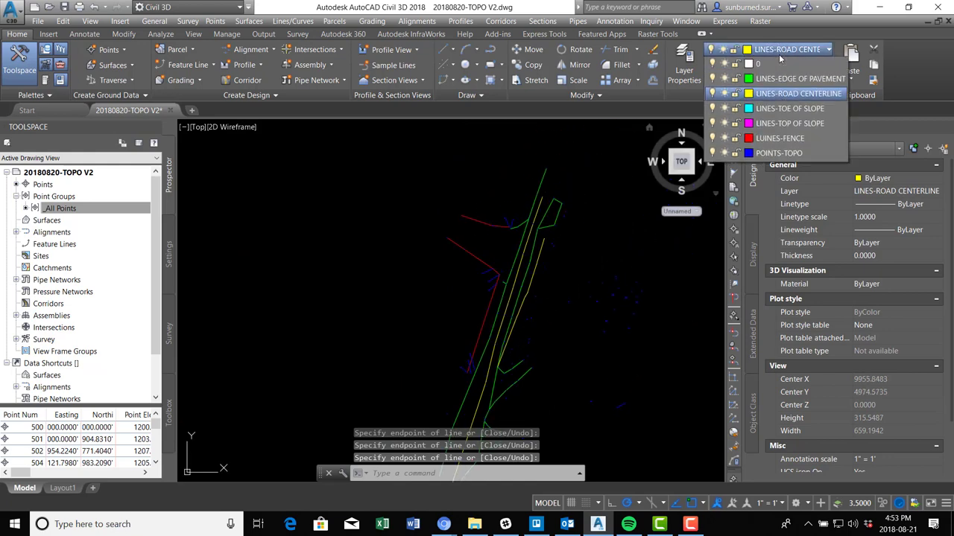
{"action": "left_click", "coordinate": [775, 108]}
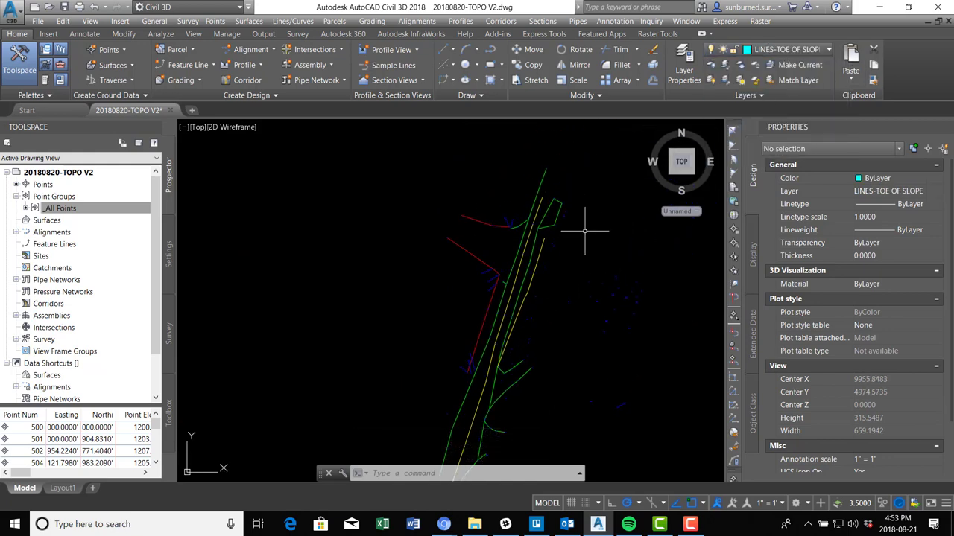
- Start a 3D polyline at the TOP1 B survey point with elevation 1203.398, east of the toe line
{"action": "key", "text": "BackSpace"}
{"action": "type", "text": "DPOLU"}
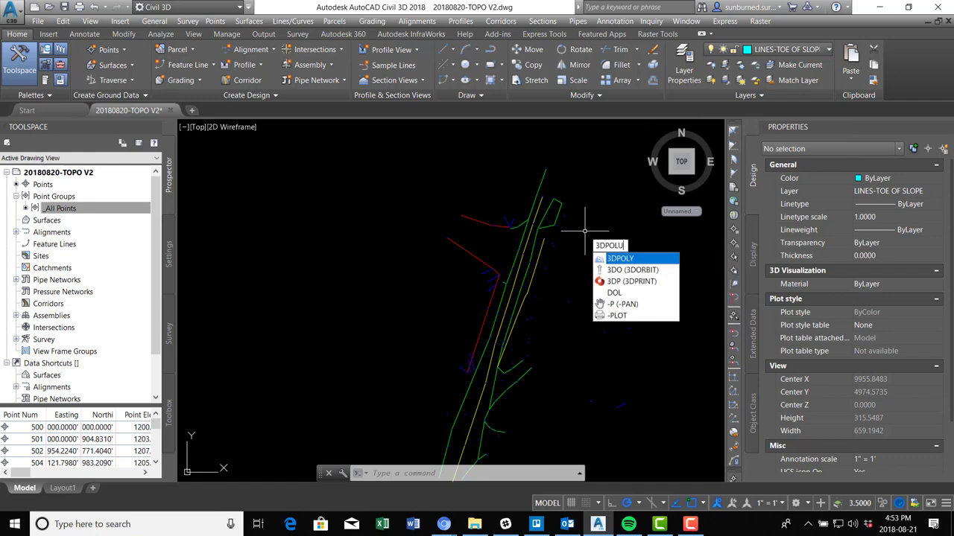
{"action": "key", "text": "Return"}
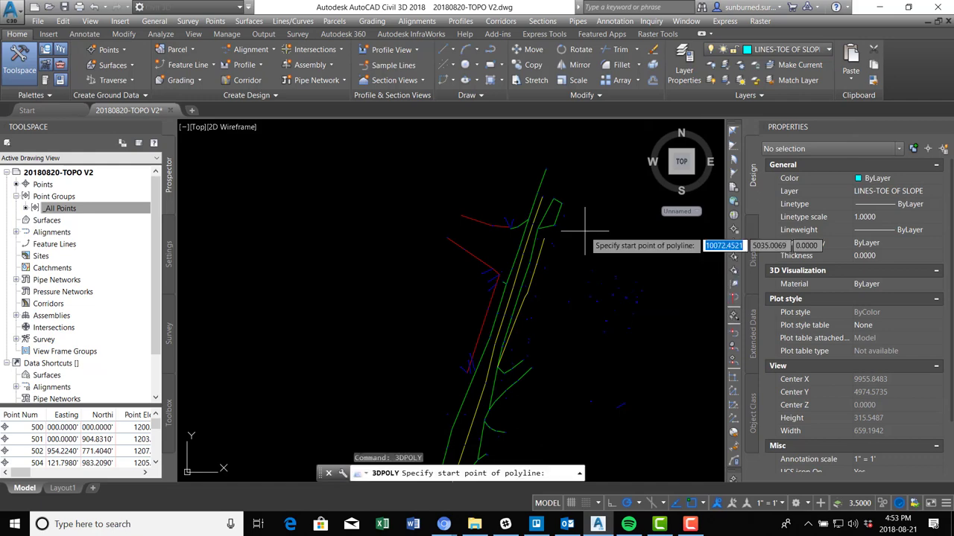
{"action": "scroll", "coordinate": [517, 230], "scroll_direction": "up", "scroll_amount": 15}
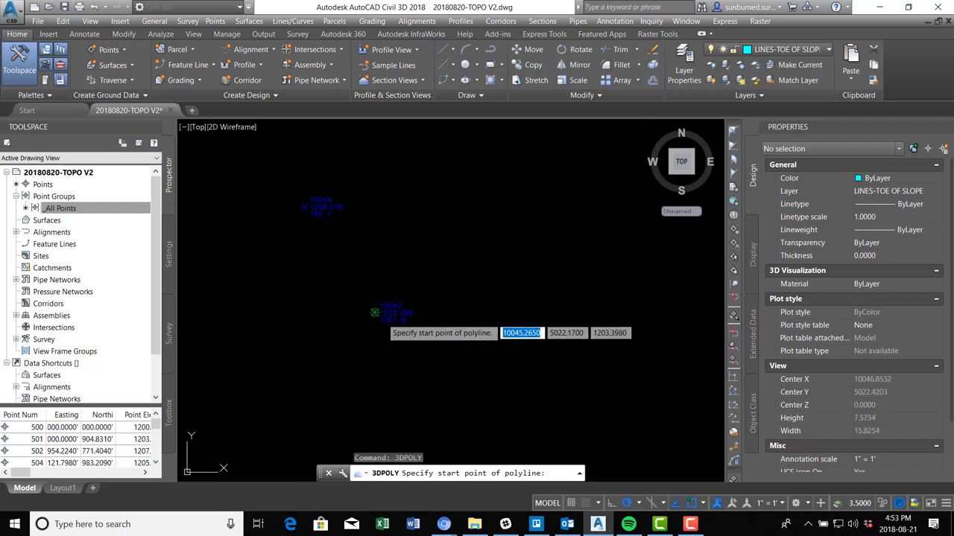
{"action": "left_click", "coordinate": [375, 312]}
- Extend the 3D polyline south through the next two TOP1 points, parallel to the toe line
{"action": "scroll", "coordinate": [494, 311], "scroll_direction": "down", "scroll_amount": 3}
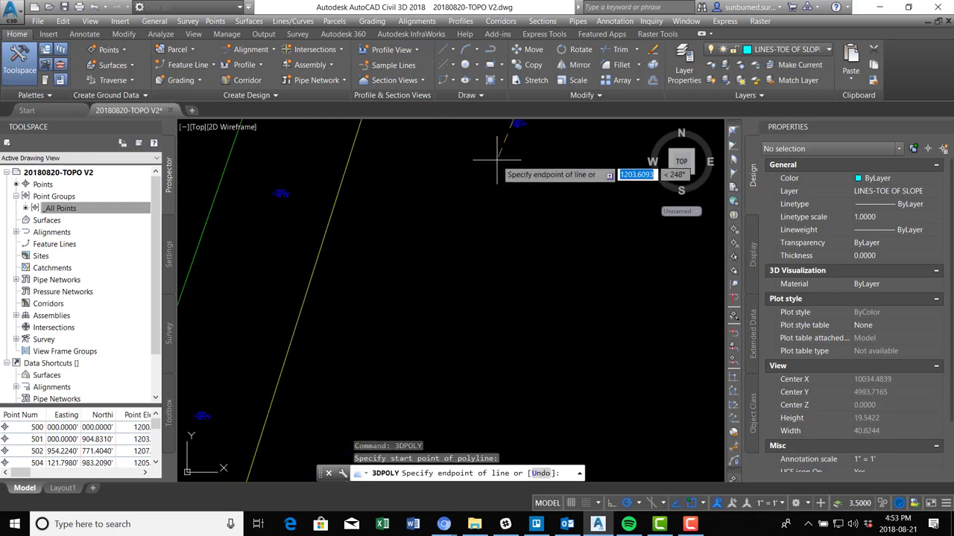
{"action": "scroll", "coordinate": [497, 159], "scroll_direction": "up", "scroll_amount": 4}
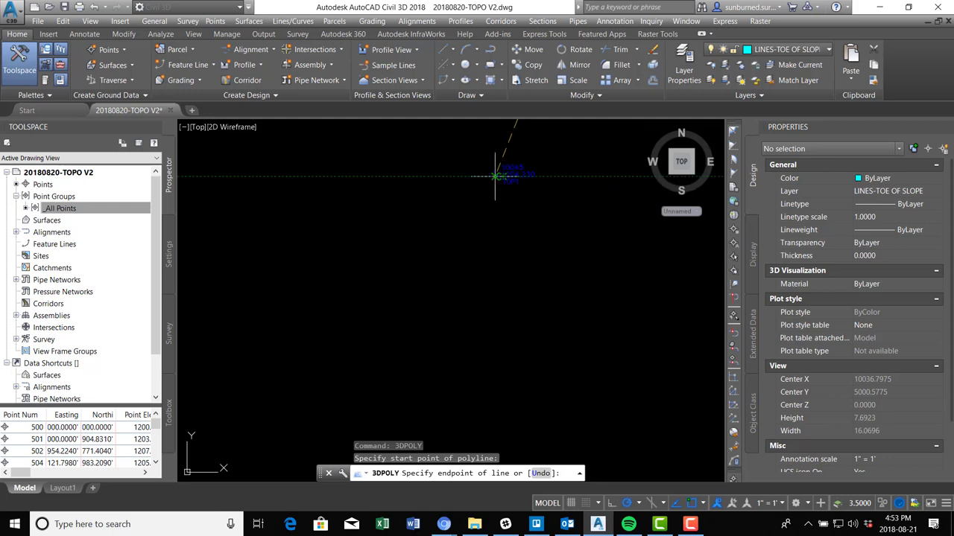
{"action": "left_click", "coordinate": [494, 177]}
{"action": "scroll", "coordinate": [499, 183], "scroll_direction": "down", "scroll_amount": 8}
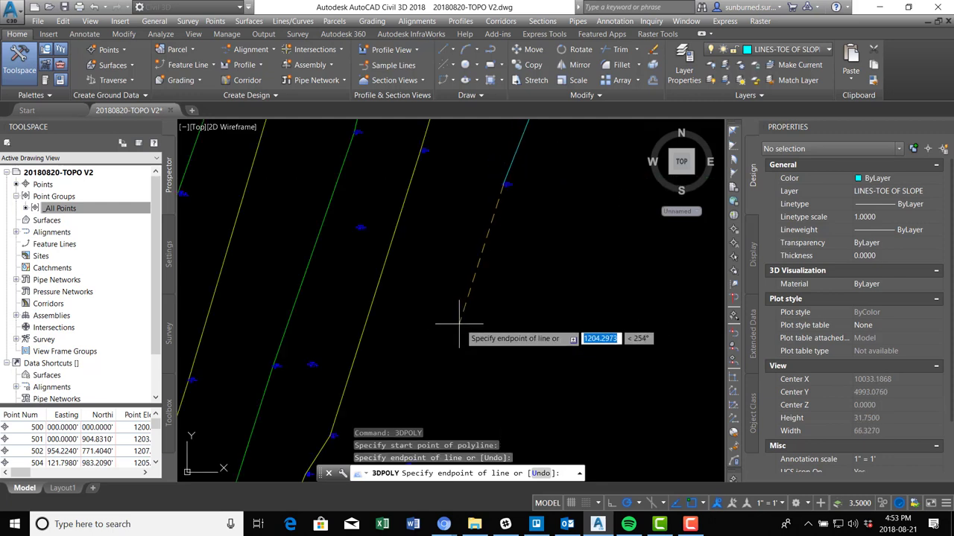
{"action": "scroll", "coordinate": [518, 249], "scroll_direction": "up", "scroll_amount": 6}
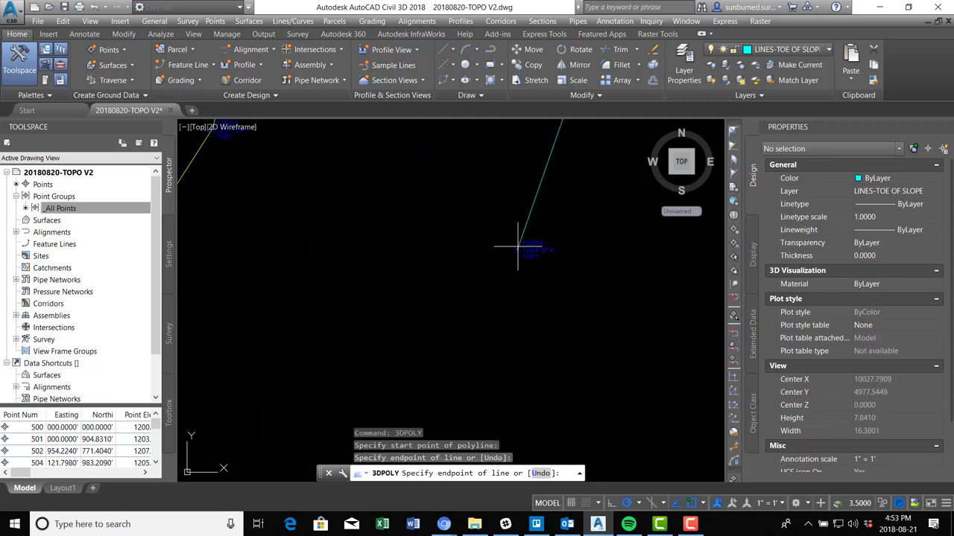
{"action": "left_click", "coordinate": [521, 232]}
- Extend the 3D polyline south to the next TOP1 point, just east of point 10050
{"action": "scroll", "coordinate": [521, 232], "scroll_direction": "down", "scroll_amount": 2}
{"action": "middle_click_drag", "start_coordinate": [457, 302], "coordinate": [496, 193]}
{"action": "scroll", "coordinate": [514, 197], "scroll_direction": "up", "scroll_amount": 7}
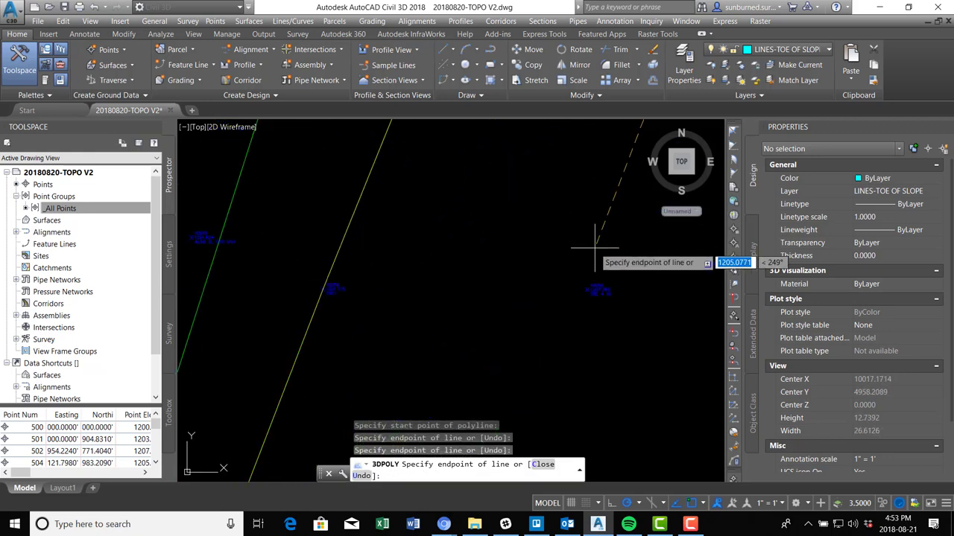
{"action": "middle_click_drag", "start_coordinate": [607, 274], "coordinate": [542, 245]}
{"action": "scroll", "coordinate": [622, 225], "scroll_direction": "up", "scroll_amount": 2}
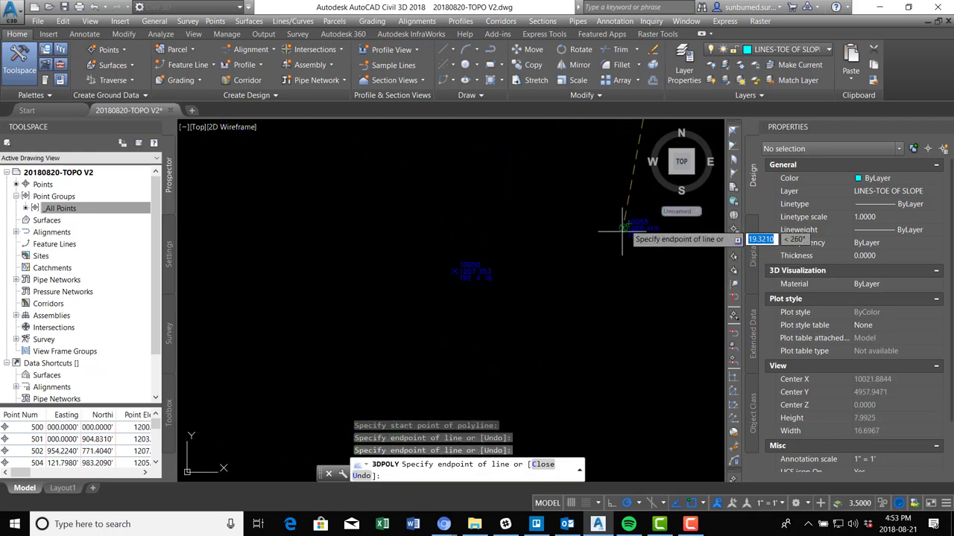
{"action": "left_click", "coordinate": [623, 228]}
- Continue the 3D polyline south through the next two TOP1 points, passing west of point 10051
{"action": "scroll", "coordinate": [623, 226], "scroll_direction": "down", "scroll_amount": 6}
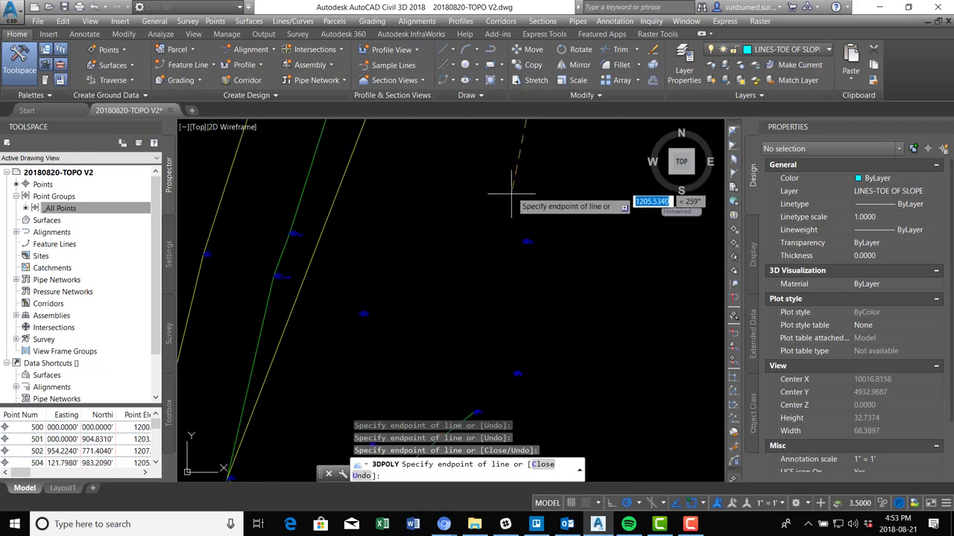
{"action": "scroll", "coordinate": [514, 199], "scroll_direction": "up", "scroll_amount": 8}
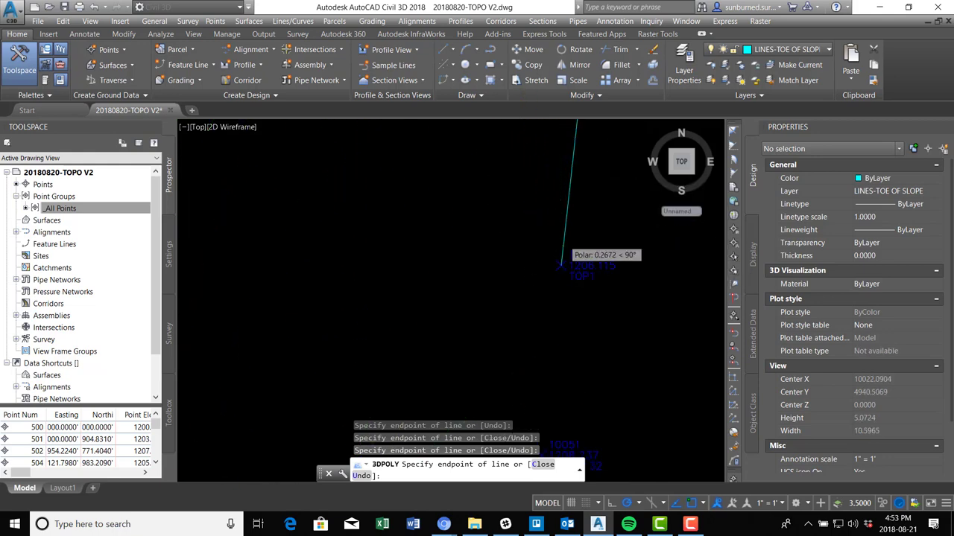
{"action": "scroll", "coordinate": [562, 234], "scroll_direction": "down", "scroll_amount": 6}
{"action": "middle_click_drag", "start_coordinate": [562, 275], "coordinate": [515, 253]}
{"action": "scroll", "coordinate": [516, 260], "scroll_direction": "up", "scroll_amount": 6}
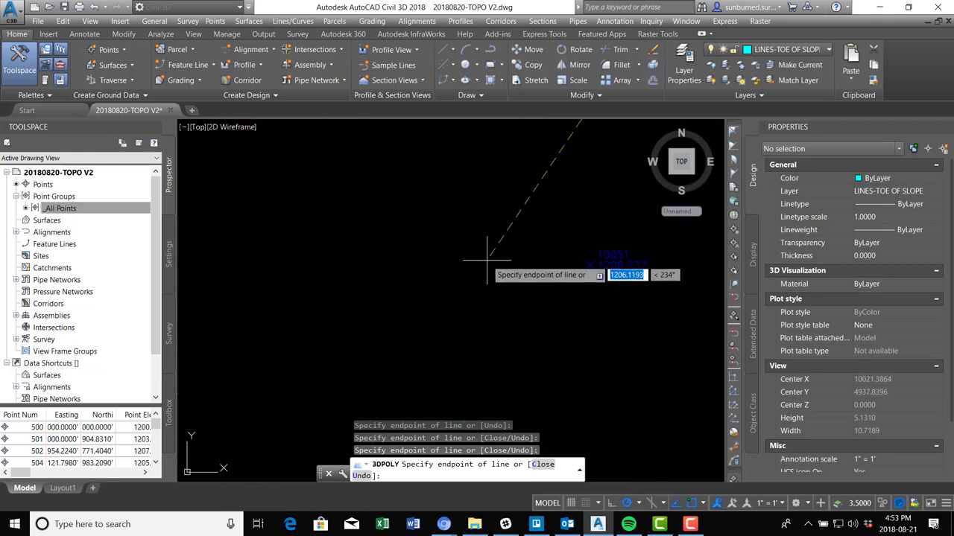
{"action": "scroll", "coordinate": [497, 237], "scroll_direction": "down", "scroll_amount": 5}
{"action": "scroll", "coordinate": [471, 337], "scroll_direction": "up", "scroll_amount": 4}
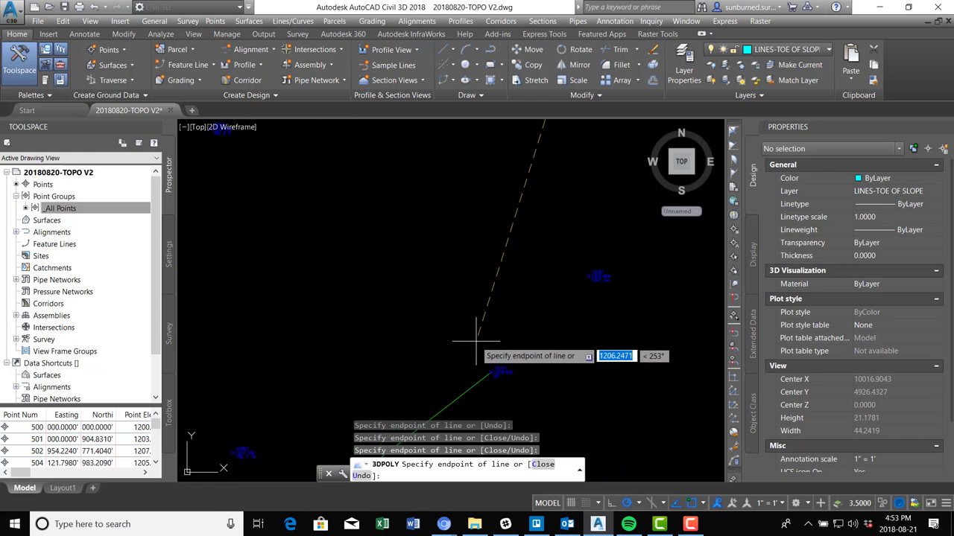
{"action": "left_click", "coordinate": [658, 240]}
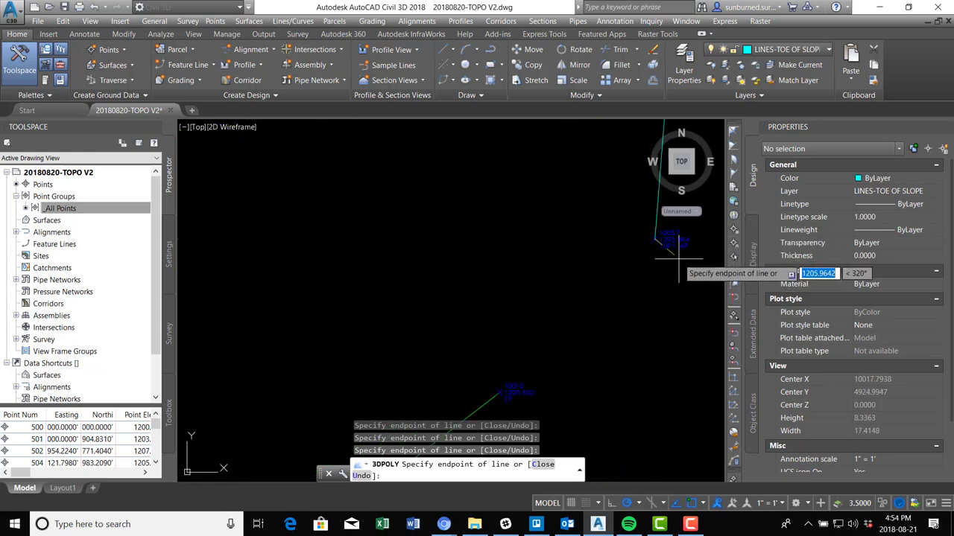
- End the 3D polyline at the EP point with elevation 1205.602, at the northeast end of the driveway edge
{"action": "middle_click_drag", "start_coordinate": [678, 258], "coordinate": [614, 249]}
{"action": "scroll", "coordinate": [403, 307], "scroll_direction": "up", "scroll_amount": 2}
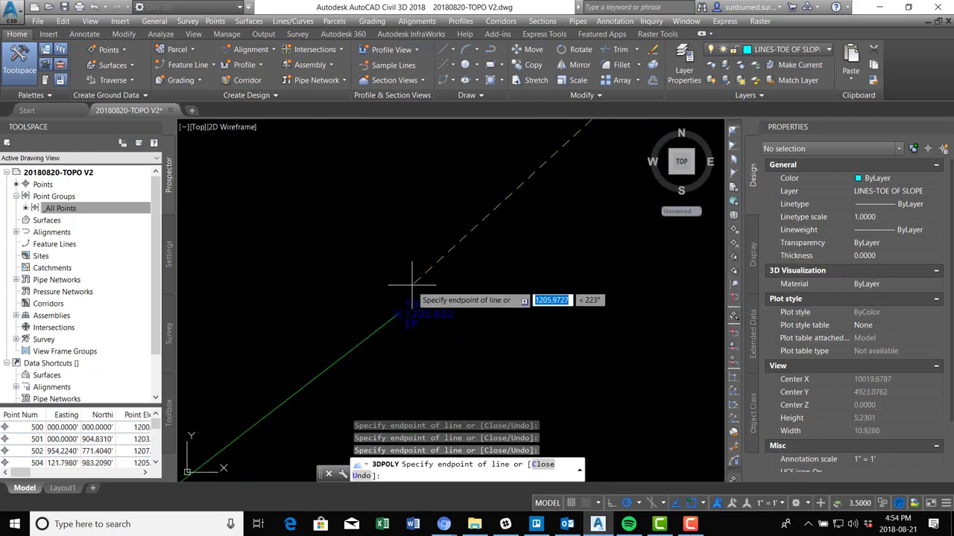
{"action": "scroll", "coordinate": [492, 260], "scroll_direction": "down", "scroll_amount": 5}
{"action": "scroll", "coordinate": [408, 282], "scroll_direction": "up", "scroll_amount": 3}
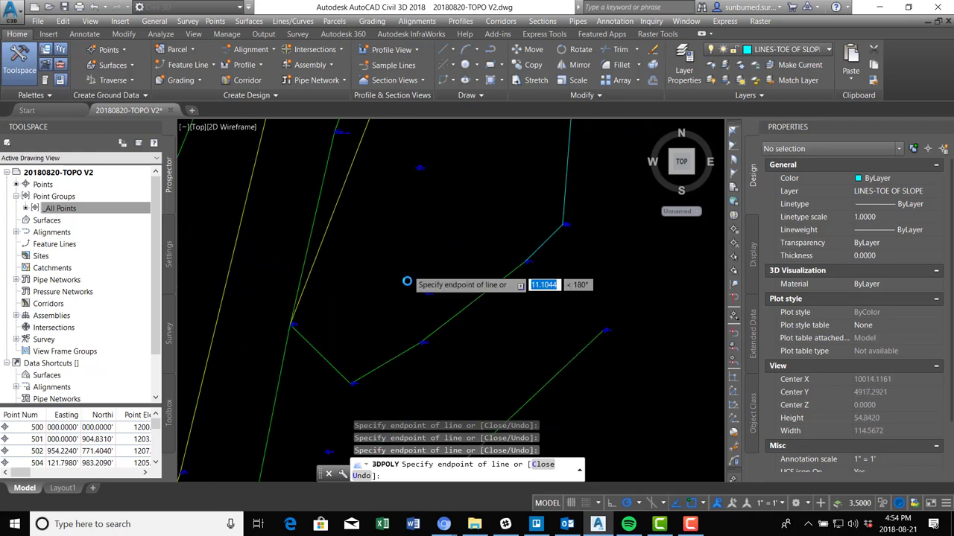
{"action": "scroll", "coordinate": [504, 354], "scroll_direction": "up", "scroll_amount": 1}
{"action": "scroll", "coordinate": [504, 352], "scroll_direction": "down", "scroll_amount": 4}
{"action": "key", "text": "Return"}
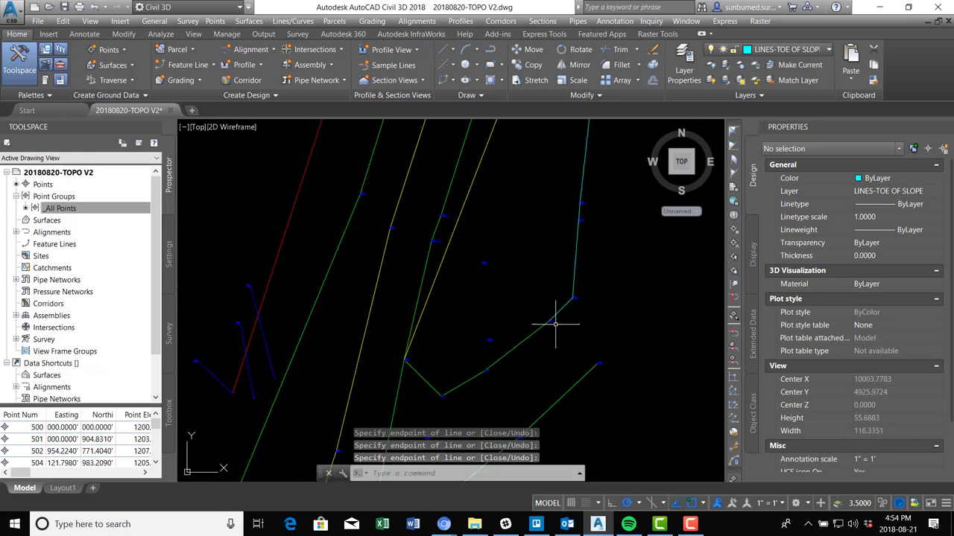
- Add a vertex at EP point 10018 to the east pavement edge polyline, south of the northern driveway corner
{"action": "scroll", "coordinate": [576, 314], "scroll_direction": "down", "scroll_amount": 1}
{"action": "middle_click_drag", "start_coordinate": [650, 264], "coordinate": [593, 359]}
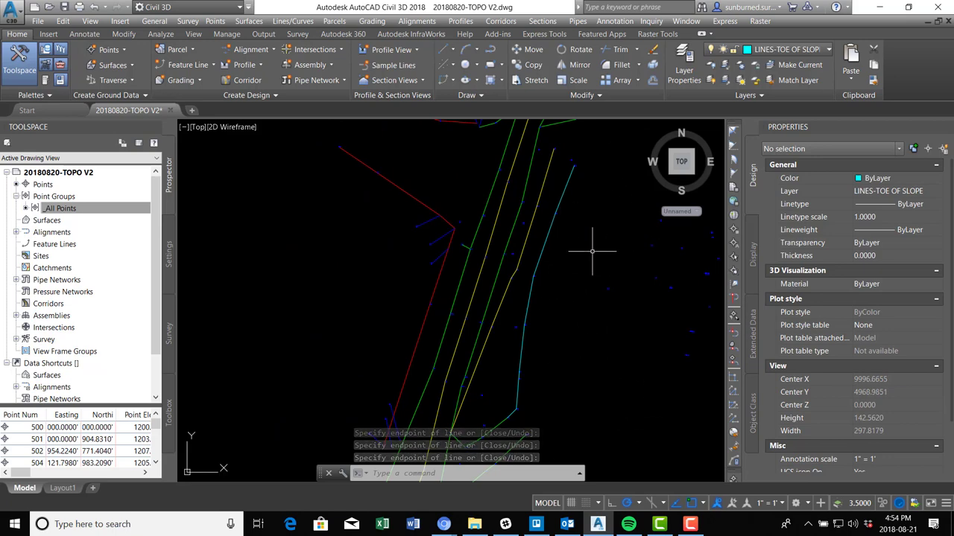
{"action": "mouse_move", "coordinate": [532, 356]}
{"action": "middle_mouse_down"}
{"action": "mouse_move", "coordinate": [592, 246]}
{"action": "mouse_move", "coordinate": [544, 351]}
{"action": "mouse_move", "coordinate": [551, 385]}
{"action": "middle_mouse_up"}
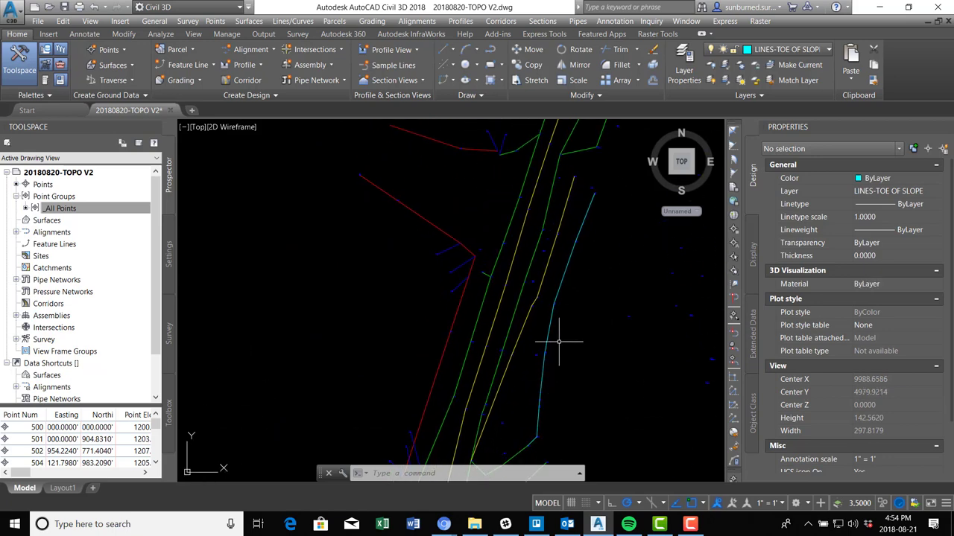
{"action": "scroll", "coordinate": [561, 174], "scroll_direction": "up", "scroll_amount": 4}
{"action": "middle_click_drag", "start_coordinate": [575, 192], "coordinate": [532, 246]}
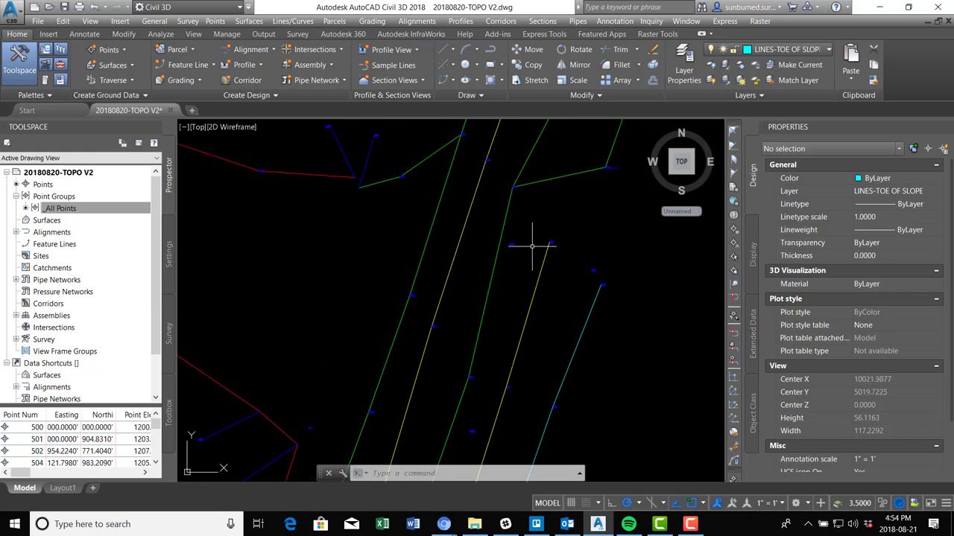
{"action": "scroll", "coordinate": [532, 247], "scroll_direction": "up", "scroll_amount": 4}
{"action": "scroll", "coordinate": [468, 236], "scroll_direction": "down", "scroll_amount": 4}
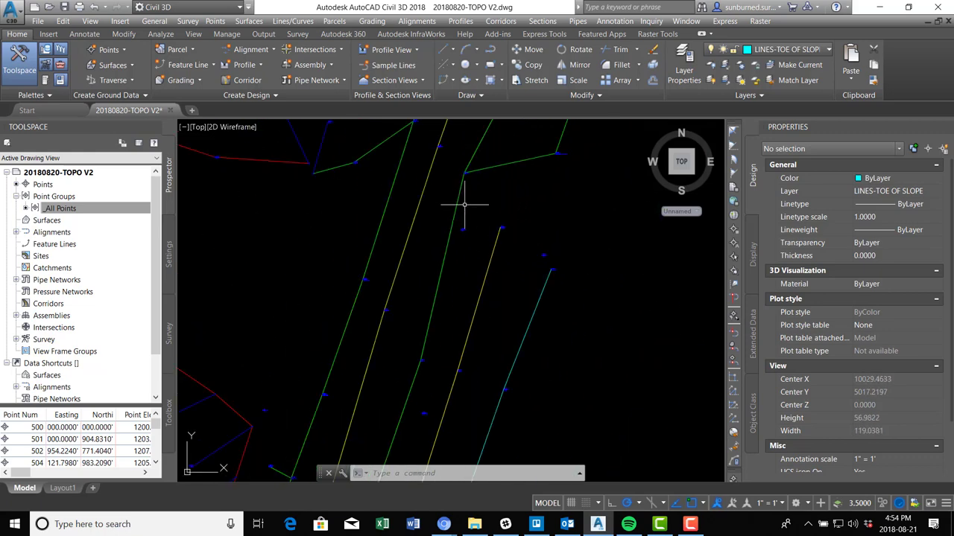
{"action": "left_click", "coordinate": [457, 203]}
{"action": "scroll", "coordinate": [459, 201], "scroll_direction": "up", "scroll_amount": 4}
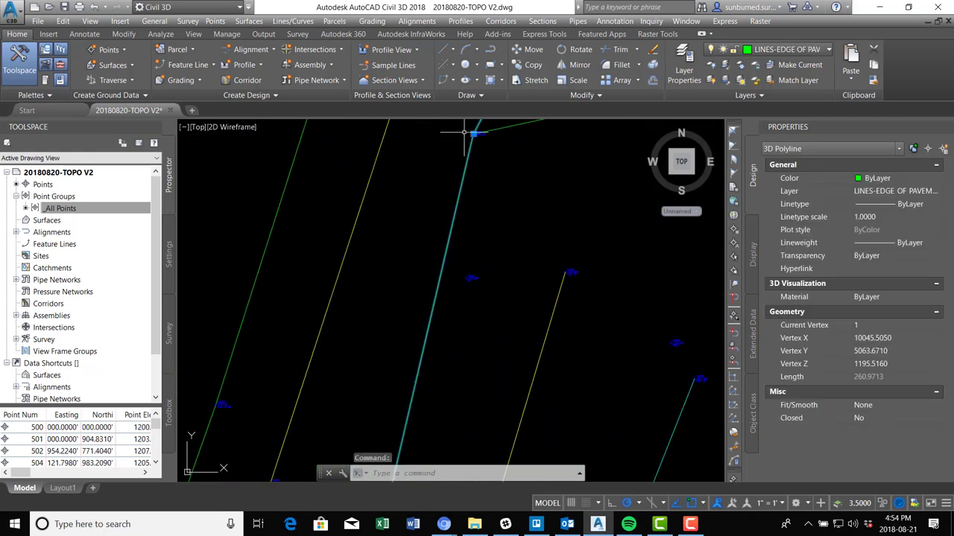
{"action": "mouse_move", "coordinate": [474, 134]}
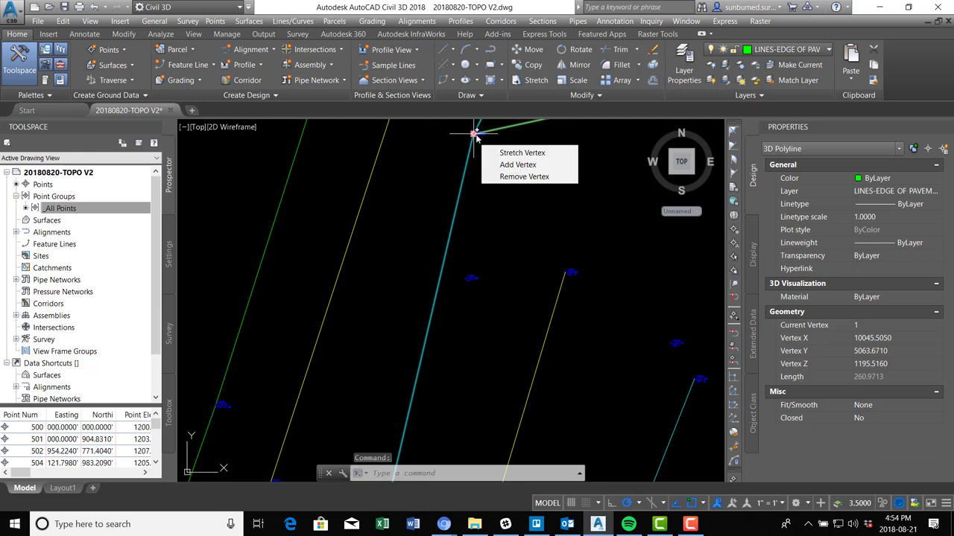
{"action": "left_click", "coordinate": [507, 163]}
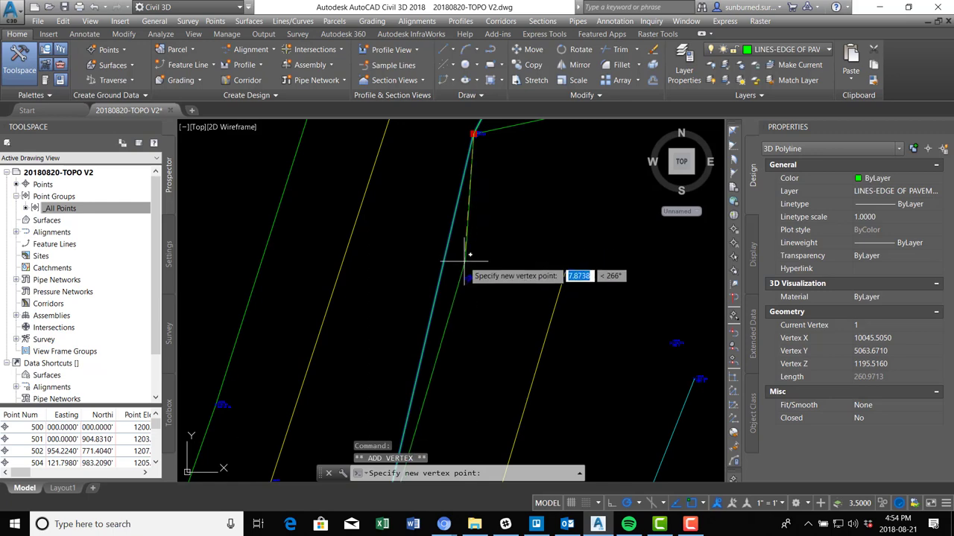
{"action": "scroll", "coordinate": [472, 295], "scroll_direction": "up", "scroll_amount": 2}
{"action": "scroll", "coordinate": [475, 302], "scroll_direction": "up", "scroll_amount": 3}
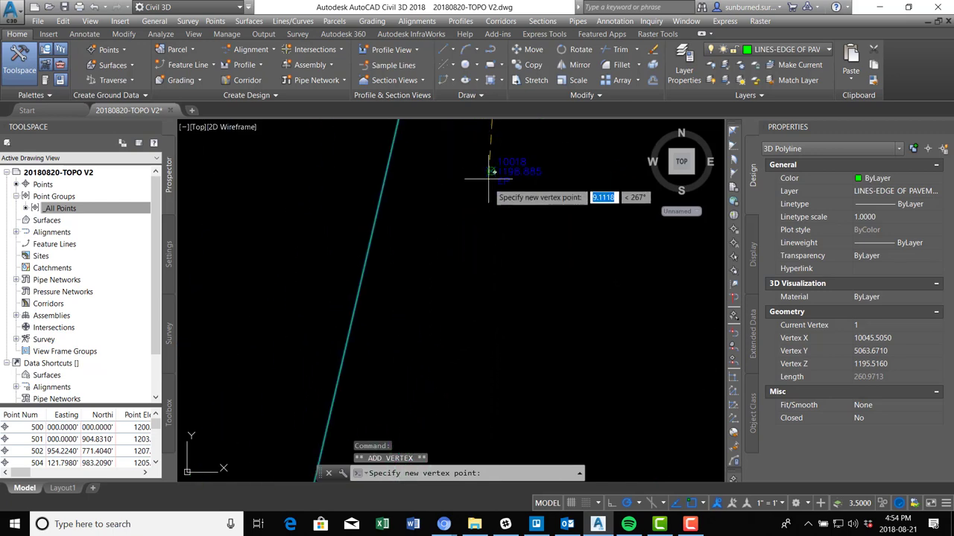
{"action": "left_click", "coordinate": [491, 171]}
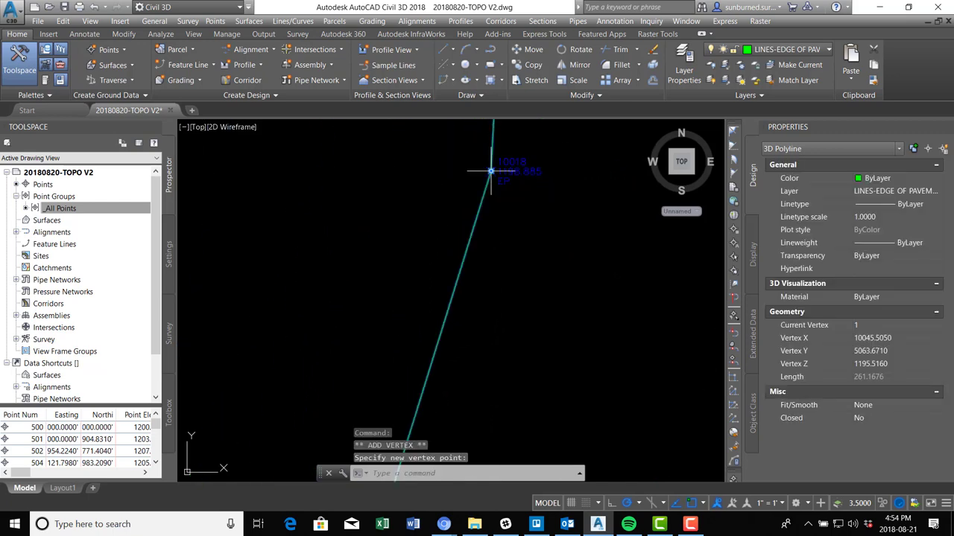
{"action": "scroll", "coordinate": [563, 266], "scroll_direction": "down", "scroll_amount": 4}
{"action": "key", "text": "Escape"}
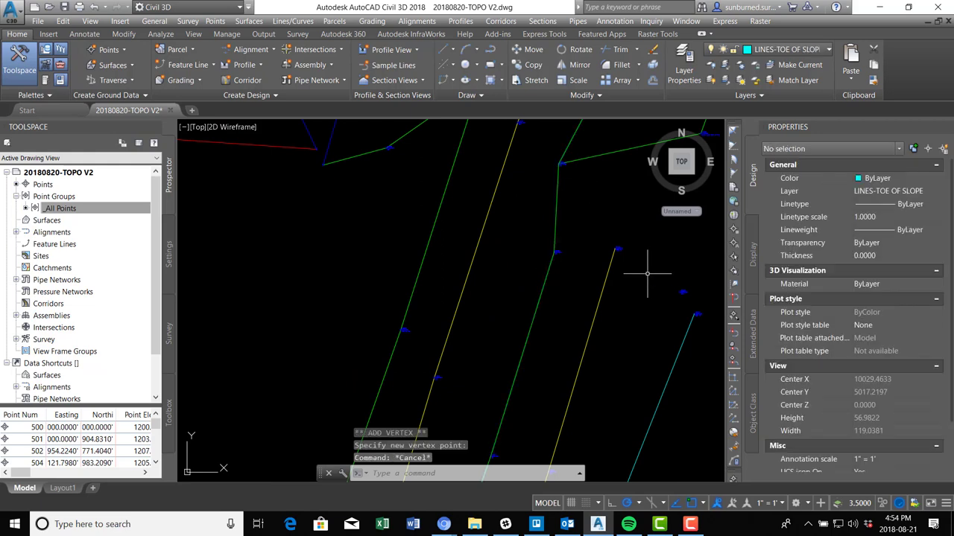
- Examine the drawn linework and the unconnected survey points east of the slope lines, up to the garage corners
{"action": "scroll", "coordinate": [571, 343], "scroll_direction": "down", "scroll_amount": 3}
{"action": "middle_click_drag", "start_coordinate": [579, 276], "coordinate": [567, 199]}
{"action": "scroll", "coordinate": [571, 200], "scroll_direction": "down", "scroll_amount": 2}
{"action": "mouse_move", "coordinate": [544, 359]}
{"action": "middle_mouse_down"}
{"action": "mouse_move", "coordinate": [584, 223]}
{"action": "mouse_move", "coordinate": [591, 236]}
{"action": "mouse_move", "coordinate": [537, 389]}
{"action": "middle_mouse_up"}
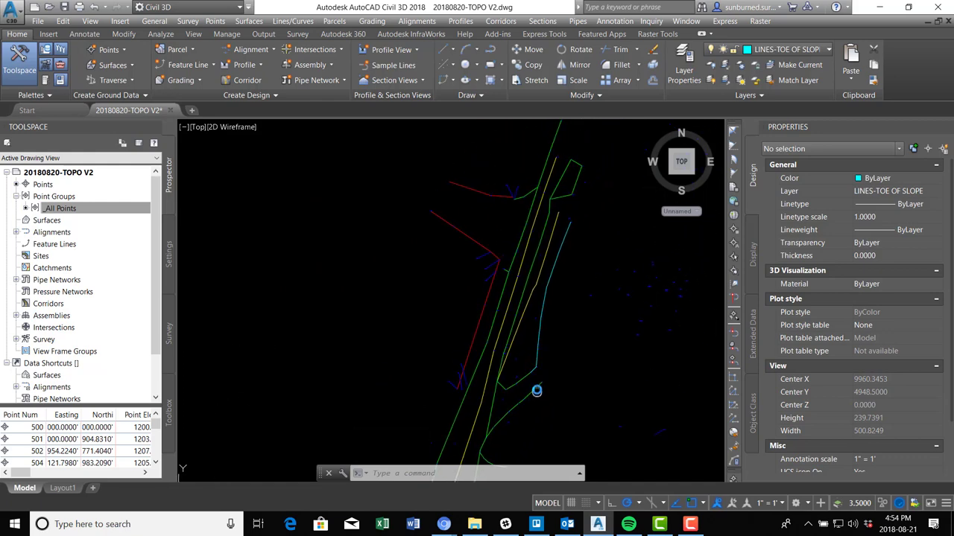
{"action": "scroll", "coordinate": [472, 250], "scroll_direction": "up", "scroll_amount": 8}
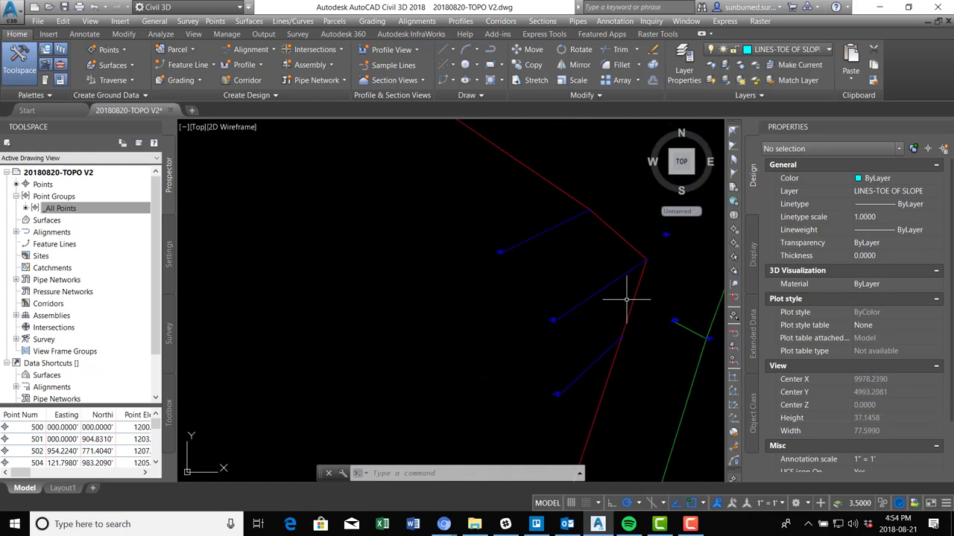
{"action": "scroll", "coordinate": [626, 300], "scroll_direction": "down", "scroll_amount": 4}
{"action": "mouse_move", "coordinate": [645, 276]}
{"action": "middle_mouse_down"}
{"action": "mouse_move", "coordinate": [475, 206]}
{"action": "mouse_move", "coordinate": [427, 128]}
{"action": "middle_mouse_up"}
{"action": "middle_click_drag", "start_coordinate": [703, 263], "coordinate": [501, 242]}
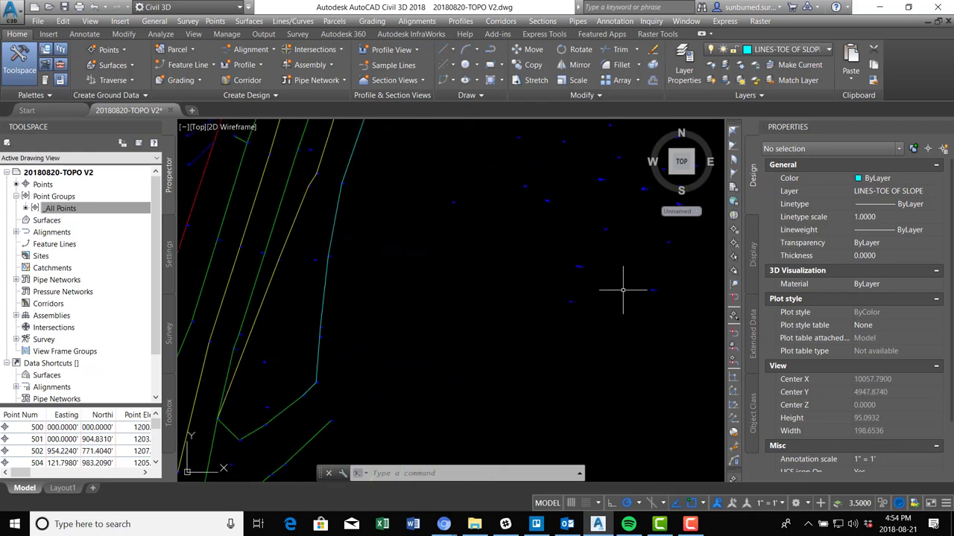
{"action": "middle_click_drag", "start_coordinate": [623, 290], "coordinate": [560, 428]}
{"action": "scroll", "coordinate": [571, 355], "scroll_direction": "up", "scroll_amount": 4}
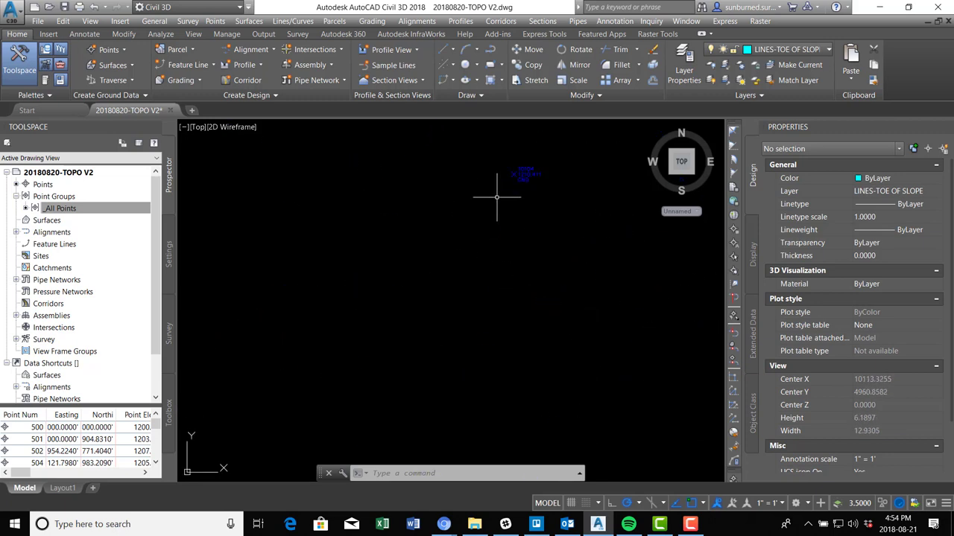
{"action": "scroll", "coordinate": [509, 348], "scroll_direction": "down", "scroll_amount": 3}
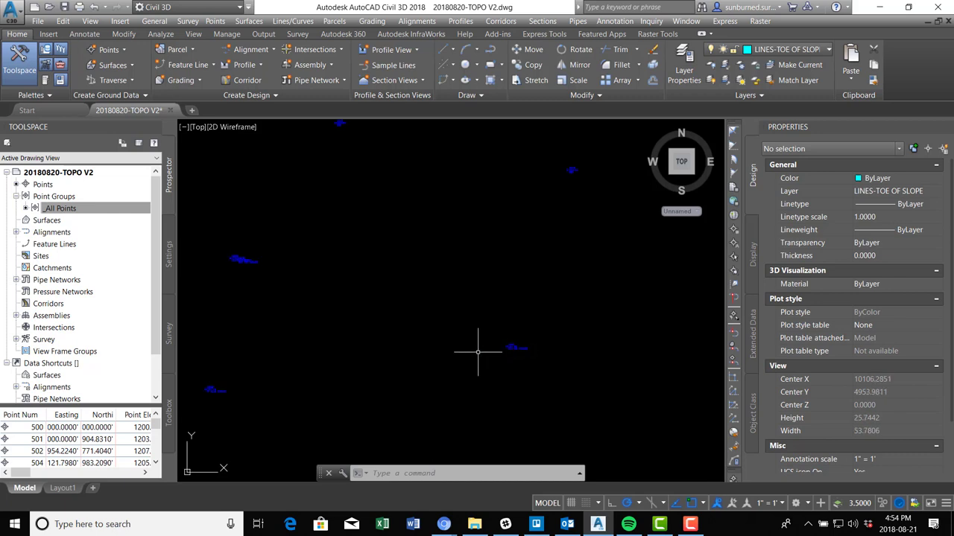
{"action": "scroll", "coordinate": [271, 272], "scroll_direction": "up", "scroll_amount": 5}
{"action": "scroll", "coordinate": [386, 228], "scroll_direction": "down", "scroll_amount": 3}
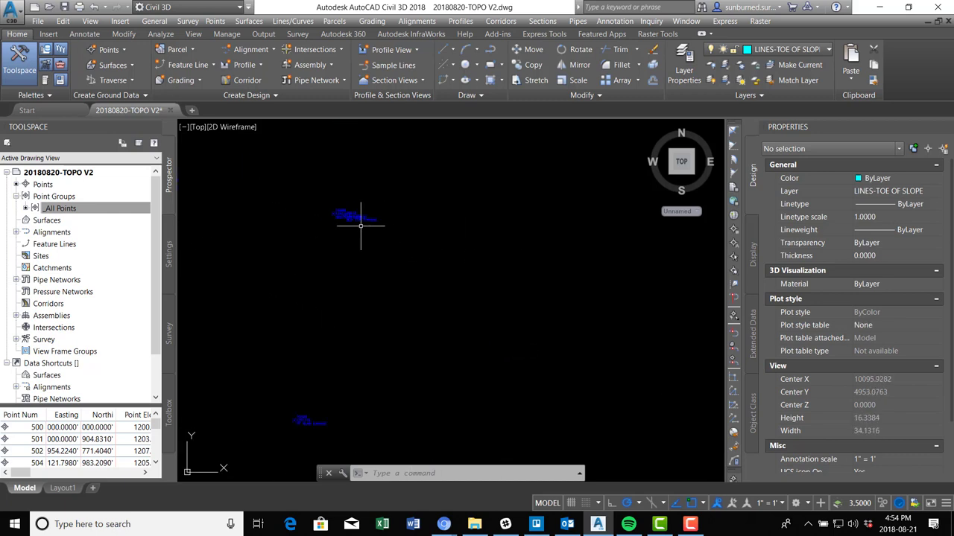
- Move the label of point 10099 (GND COR GARAGE) southwest of its marker, clear of the point 10102 label
{"action": "scroll", "coordinate": [360, 226], "scroll_direction": "up", "scroll_amount": 3}
{"action": "left_click", "coordinate": [255, 179]}
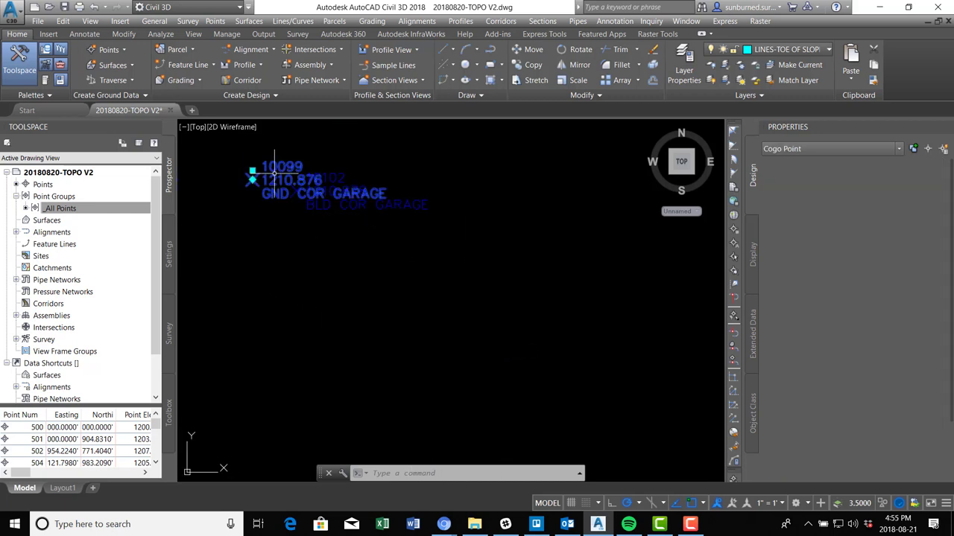
{"action": "left_click", "coordinate": [252, 172]}
{"action": "left_click", "coordinate": [192, 253]}
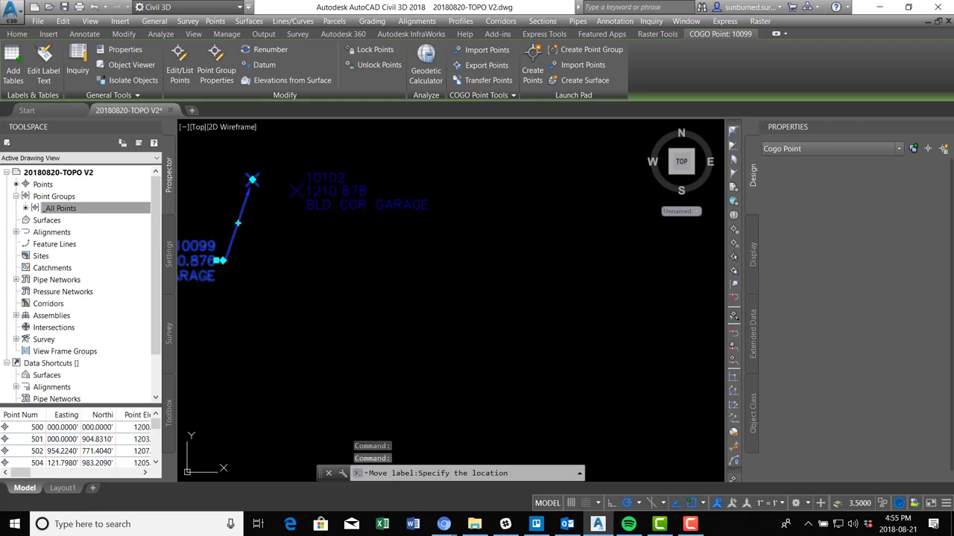
{"action": "scroll", "coordinate": [357, 276], "scroll_direction": "down", "scroll_amount": 3}
{"action": "key", "text": "Escape"}
- Examine the descriptions of the remaining unconnected points around the garage and the wall points near 10110
{"action": "scroll", "coordinate": [392, 249], "scroll_direction": "down", "scroll_amount": 3}
{"action": "middle_click_drag", "start_coordinate": [419, 190], "coordinate": [447, 357]}
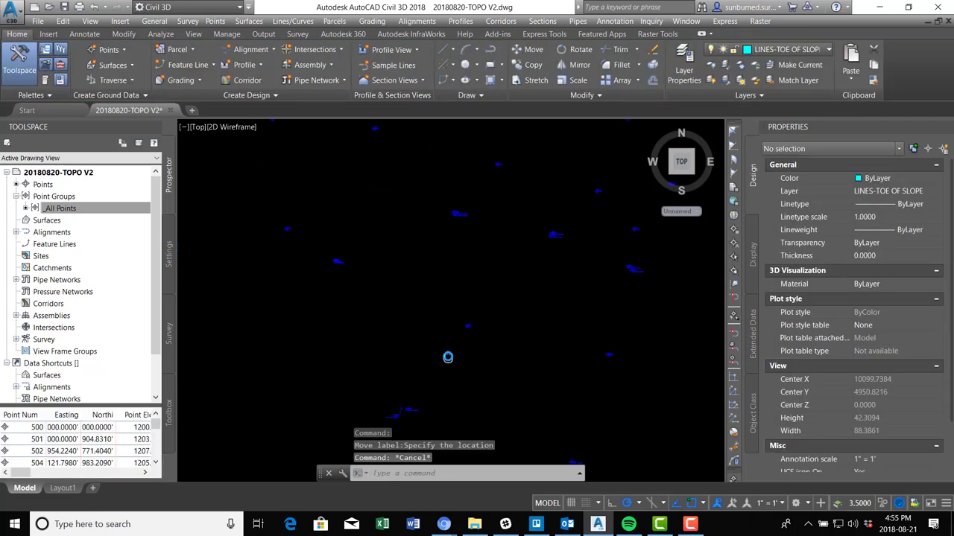
{"action": "scroll", "coordinate": [453, 214], "scroll_direction": "up", "scroll_amount": 4}
{"action": "scroll", "coordinate": [500, 215], "scroll_direction": "down", "scroll_amount": 6}
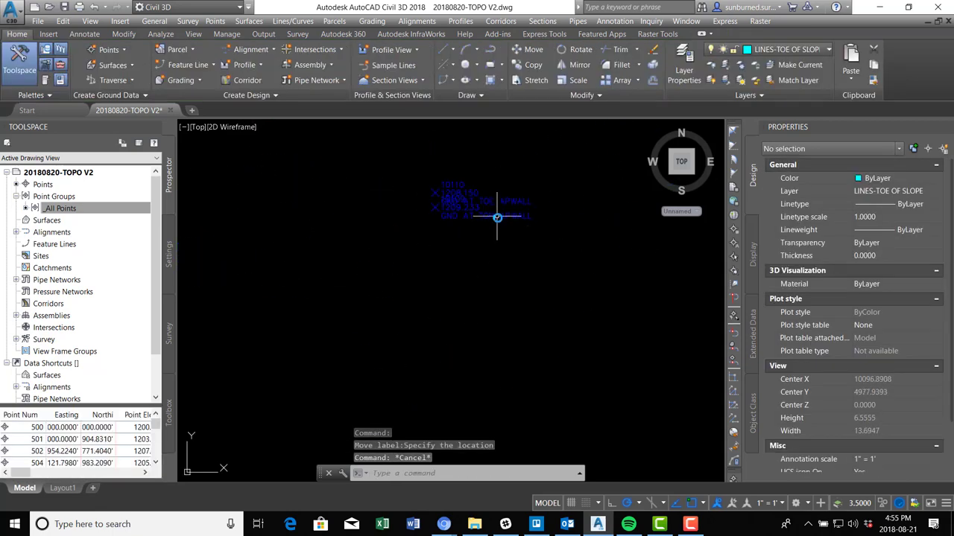
{"action": "scroll", "coordinate": [533, 237], "scroll_direction": "up", "scroll_amount": 5}
{"action": "scroll", "coordinate": [534, 237], "scroll_direction": "down", "scroll_amount": 5}
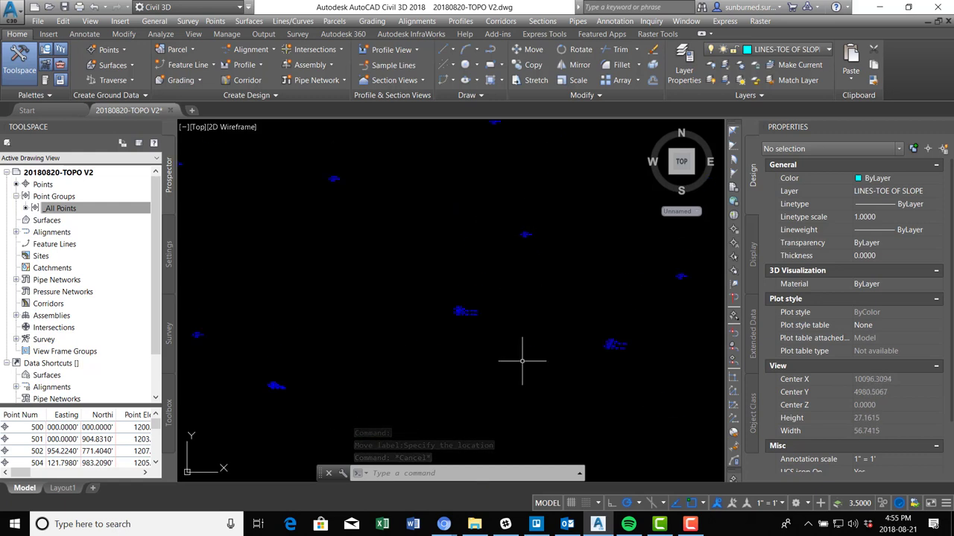
{"action": "middle_click_drag", "start_coordinate": [513, 440], "coordinate": [460, 138]}
{"action": "scroll", "coordinate": [430, 178], "scroll_direction": "up", "scroll_amount": 4}
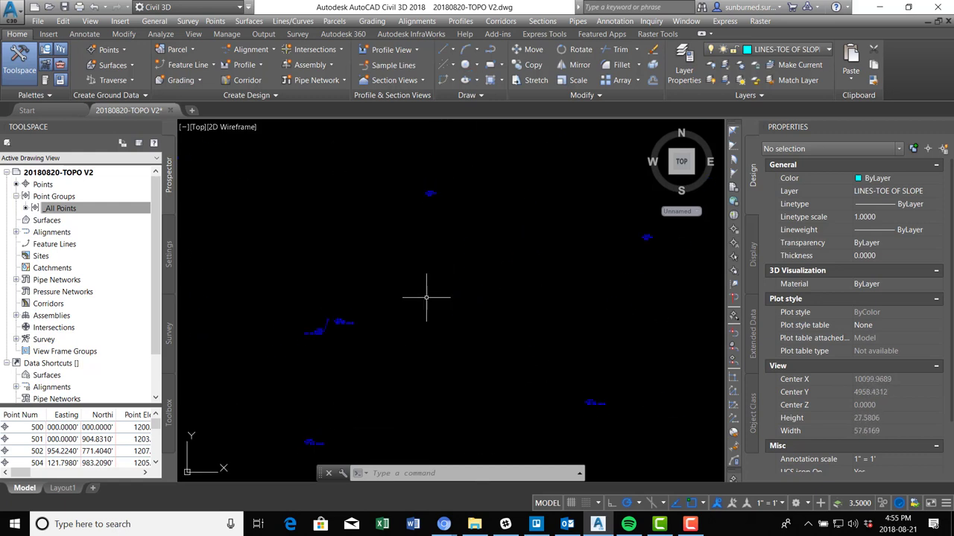
{"action": "scroll", "coordinate": [420, 337], "scroll_direction": "down", "scroll_amount": 8}
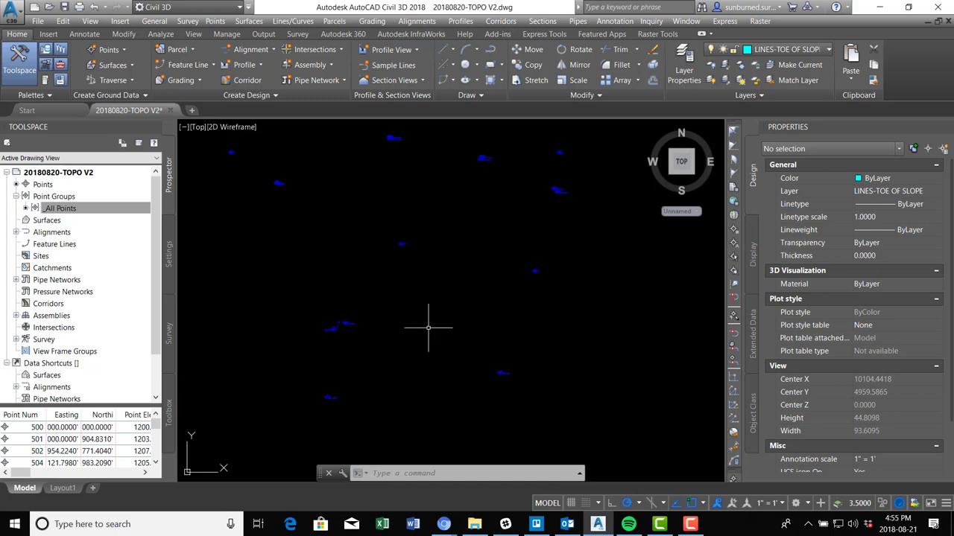
{"action": "scroll", "coordinate": [283, 180], "scroll_direction": "up", "scroll_amount": 8}
{"action": "middle_click_drag", "start_coordinate": [241, 266], "coordinate": [585, 276]}
{"action": "scroll", "coordinate": [506, 245], "scroll_direction": "down", "scroll_amount": 12}
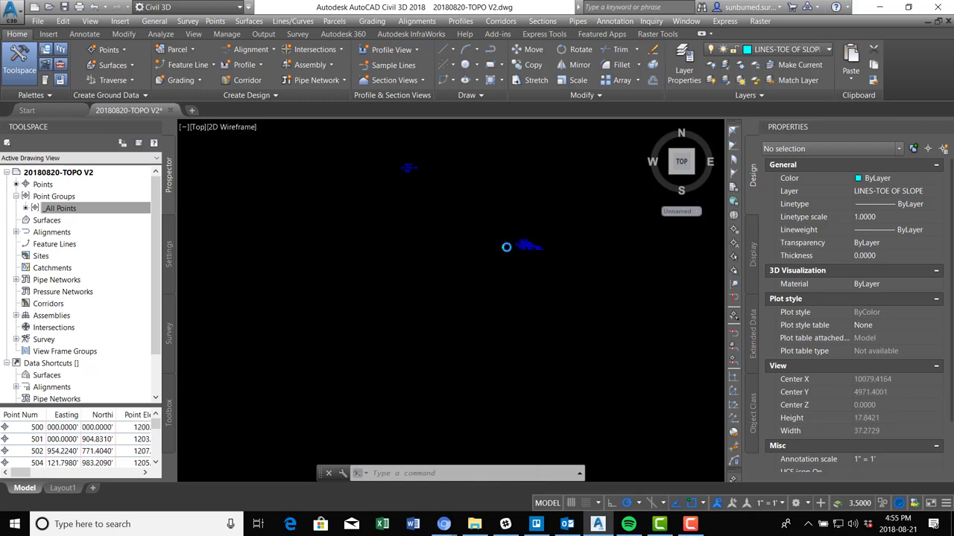
{"action": "scroll", "coordinate": [503, 244], "scroll_direction": "up", "scroll_amount": 10}
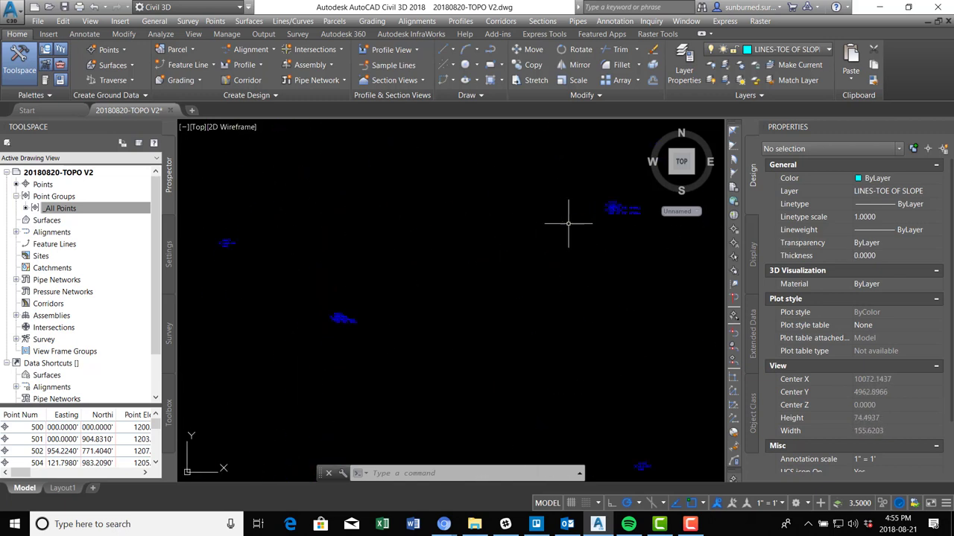
- Examine the scattered unconnected points east of the slope lines and compare them with the drawn linework
{"action": "scroll", "coordinate": [616, 217], "scroll_direction": "down", "scroll_amount": 2}
{"action": "middle_click_drag", "start_coordinate": [617, 219], "coordinate": [503, 245]}
{"action": "scroll", "coordinate": [496, 253], "scroll_direction": "down", "scroll_amount": 4}
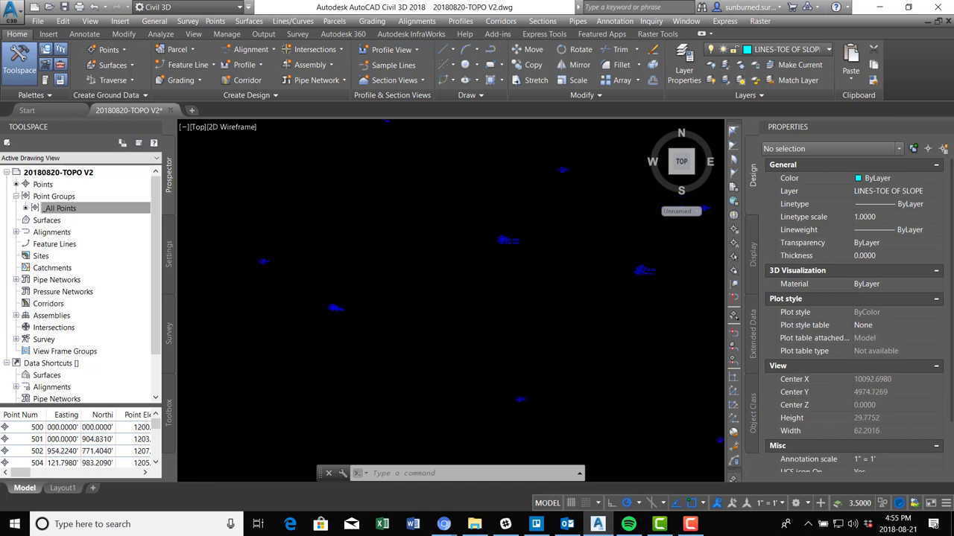
{"action": "middle_click_drag", "start_coordinate": [309, 336], "coordinate": [441, 377]}
{"action": "scroll", "coordinate": [400, 292], "scroll_direction": "up", "scroll_amount": 10}
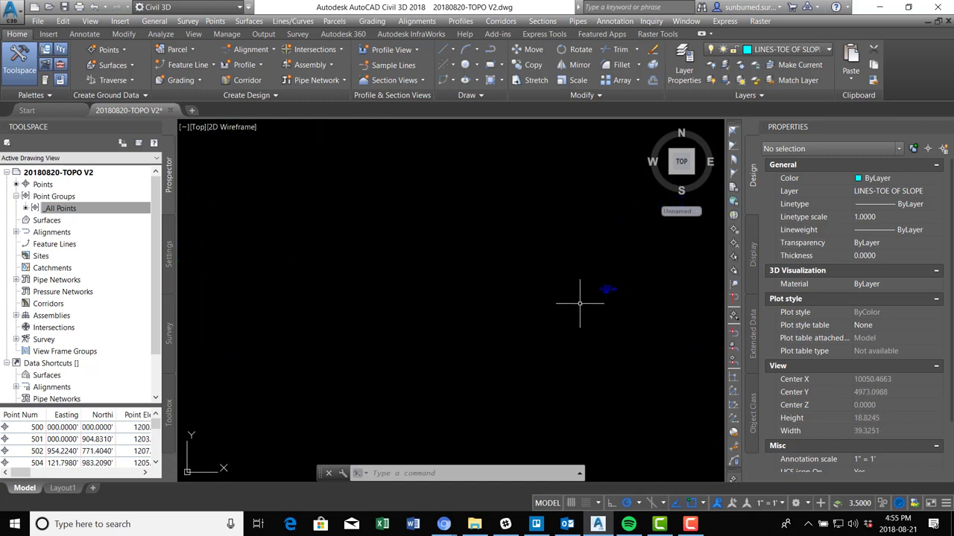
{"action": "scroll", "coordinate": [611, 296], "scroll_direction": "down", "scroll_amount": 14}
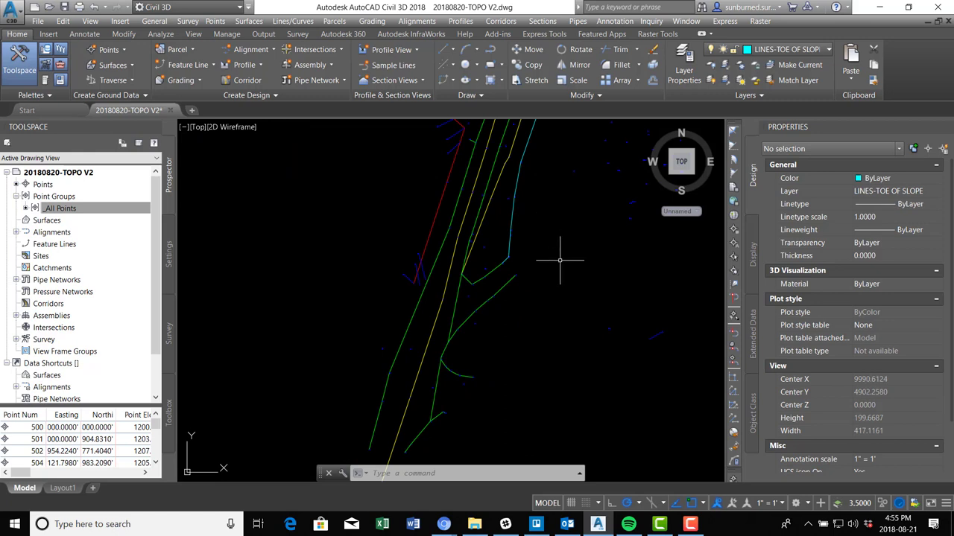
{"action": "middle_click_drag", "start_coordinate": [530, 213], "coordinate": [486, 325]}
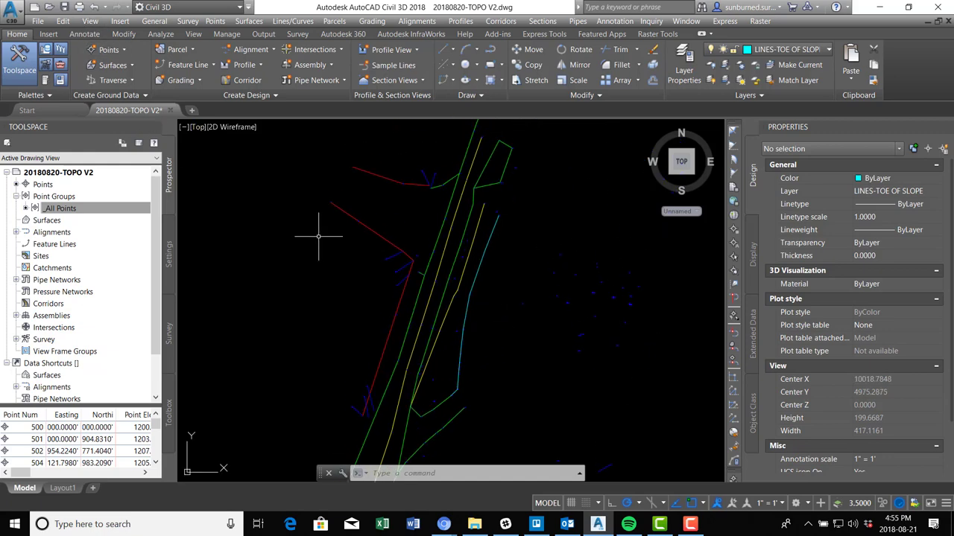
- Save the drawing 20180820-TOPO V2 with the full extents of the survey linework in view
{"action": "middle_click", "coordinate": [355, 256]}
{"action": "middle_click", "coordinate": [356, 257]}
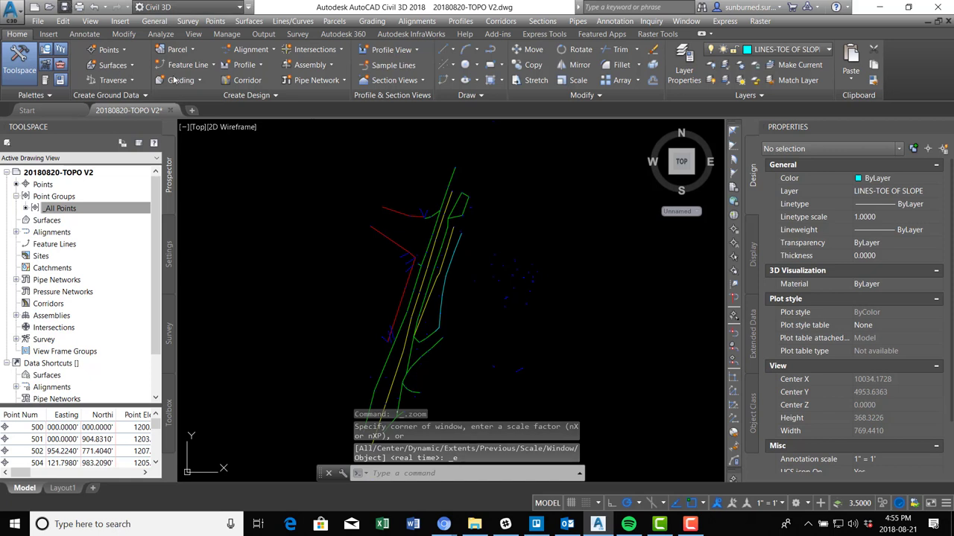
{"action": "key", "text": "ctrl+s"}
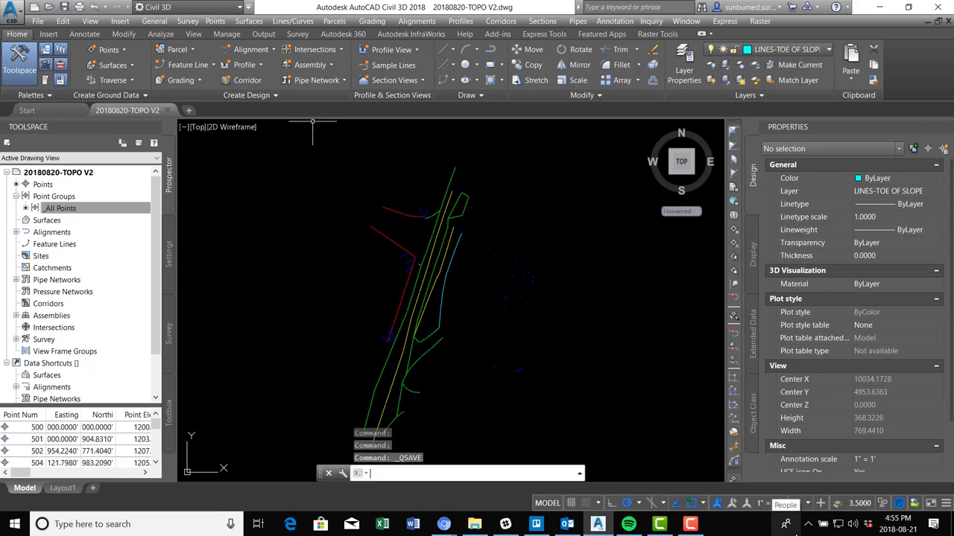
- Examine the fence, pavement edge and slope linework and the unconnected points beside the west pavement edge south of the fence
{"action": "scroll", "coordinate": [406, 257], "scroll_direction": "up", "scroll_amount": 8}
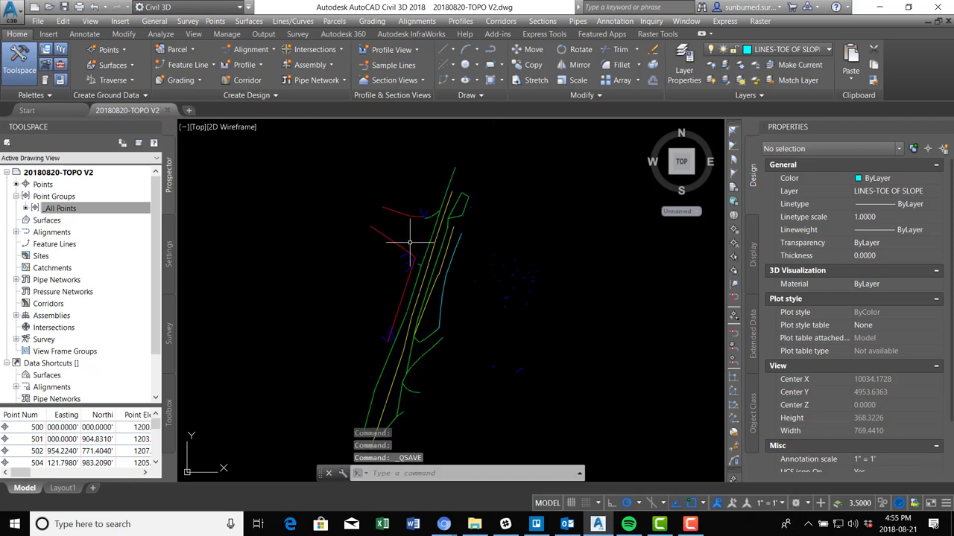
{"action": "scroll", "coordinate": [504, 321], "scroll_direction": "down", "scroll_amount": 6}
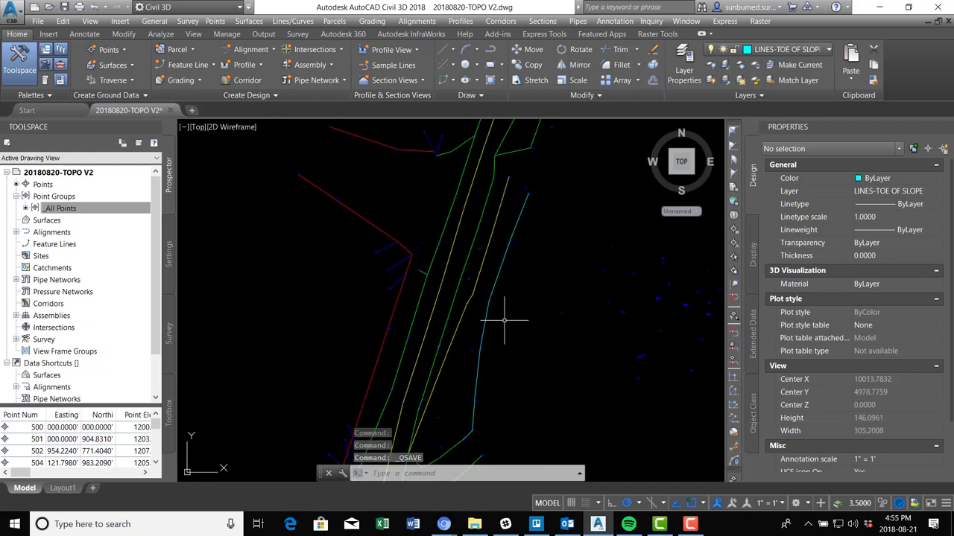
{"action": "mouse_move", "coordinate": [452, 324]}
{"action": "middle_mouse_down"}
{"action": "mouse_move", "coordinate": [471, 290]}
{"action": "mouse_move", "coordinate": [508, 292]}
{"action": "mouse_move", "coordinate": [525, 332]}
{"action": "mouse_move", "coordinate": [529, 321]}
{"action": "middle_mouse_up"}
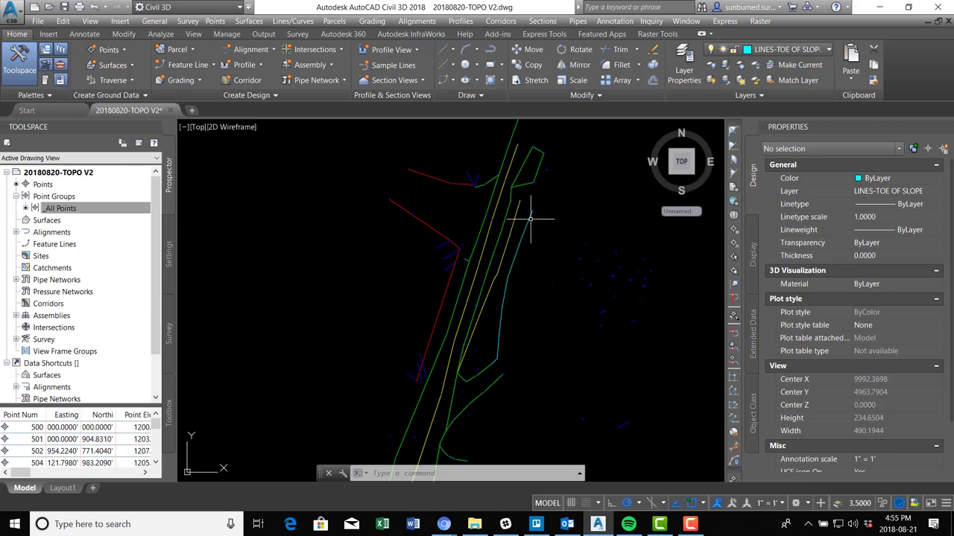
{"action": "scroll", "coordinate": [404, 330], "scroll_direction": "up", "scroll_amount": 8}
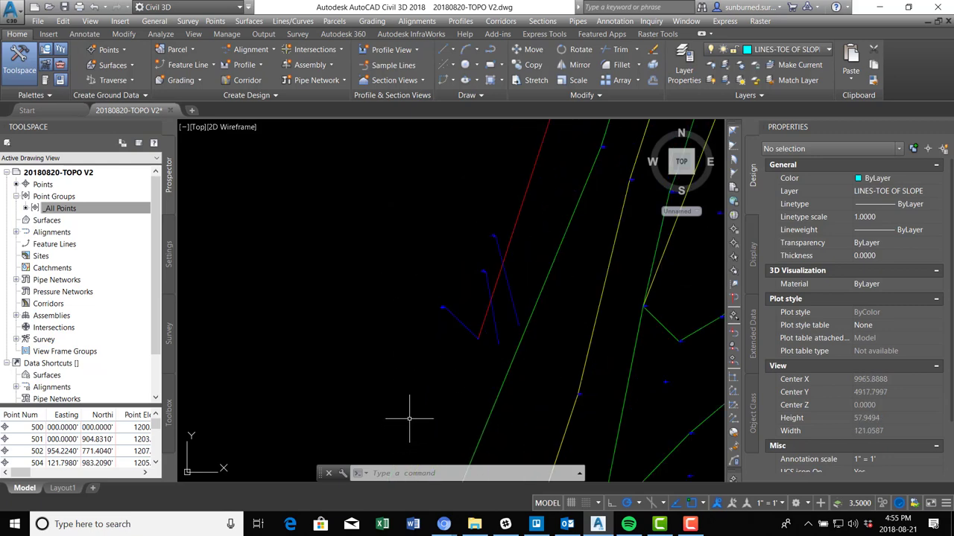
{"action": "scroll", "coordinate": [601, 313], "scroll_direction": "up", "scroll_amount": 8}
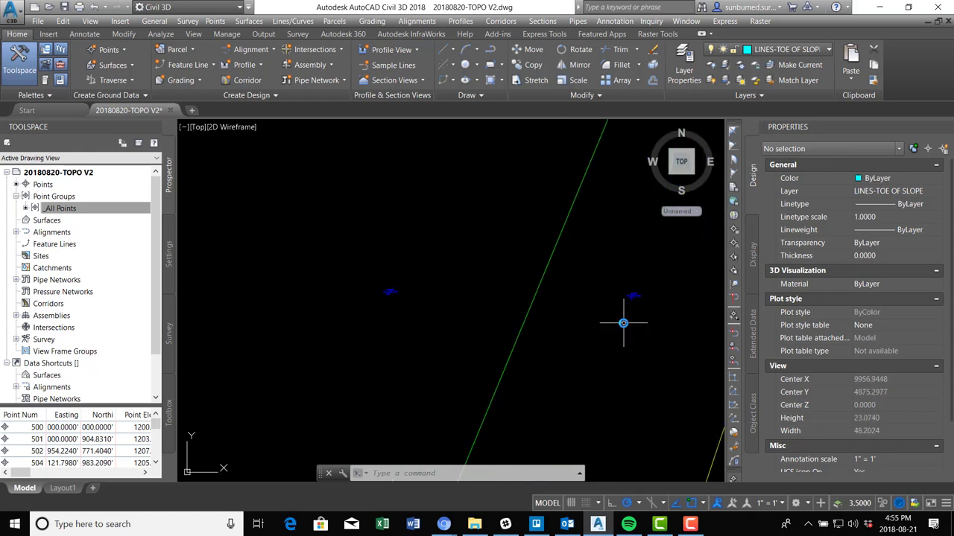
{"action": "scroll", "coordinate": [591, 284], "scroll_direction": "down", "scroll_amount": 15}
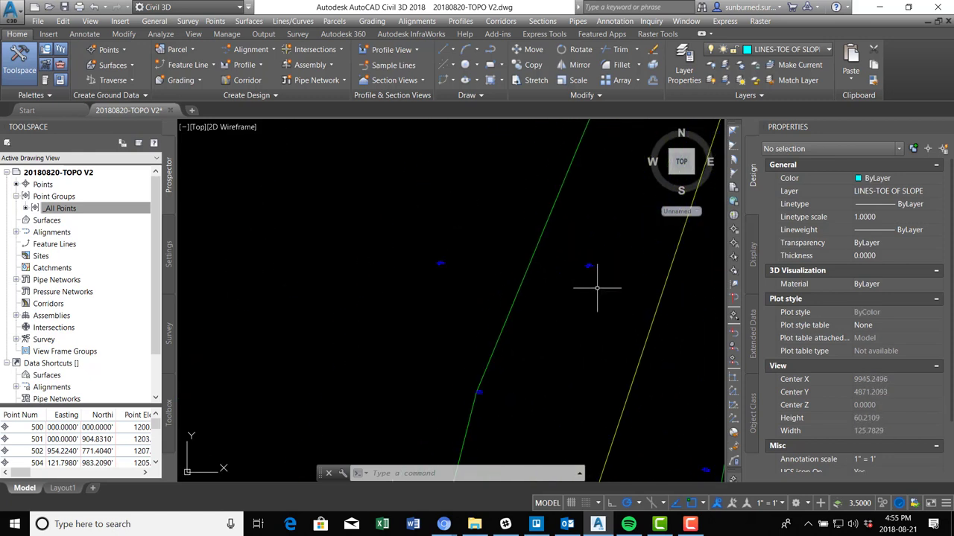
{"action": "scroll", "coordinate": [633, 273], "scroll_direction": "up", "scroll_amount": 8}
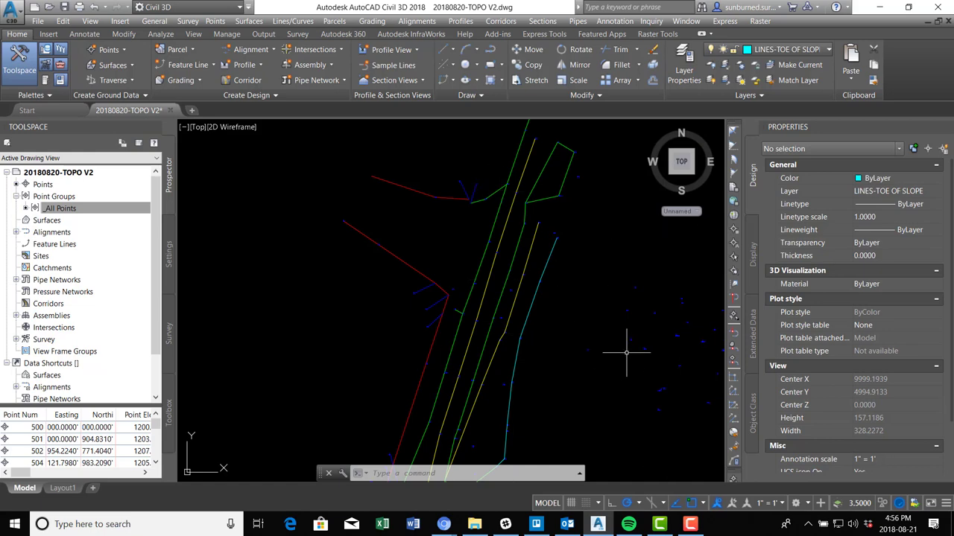
- Review the overall linework and the remaining points around the southern driveways and the south end of the road
{"action": "middle_click_drag", "start_coordinate": [531, 397], "coordinate": [498, 172]}
{"action": "scroll", "coordinate": [544, 245], "scroll_direction": "down", "scroll_amount": 4}
{"action": "middle_click_drag", "start_coordinate": [568, 227], "coordinate": [559, 277]}
{"action": "scroll", "coordinate": [509, 313], "scroll_direction": "up", "scroll_amount": 2}
{"action": "scroll", "coordinate": [508, 313], "scroll_direction": "down", "scroll_amount": 2}
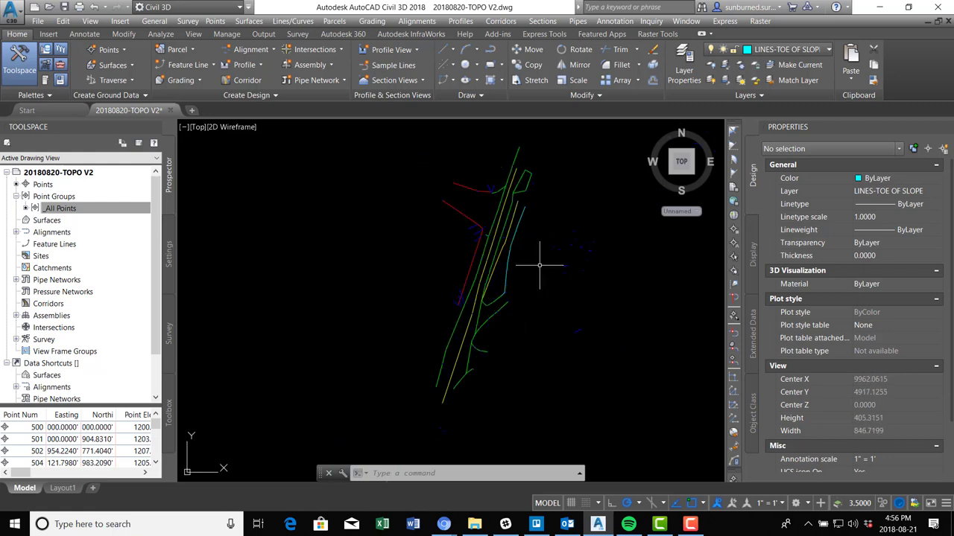
{"action": "scroll", "coordinate": [470, 350], "scroll_direction": "up", "scroll_amount": 2}
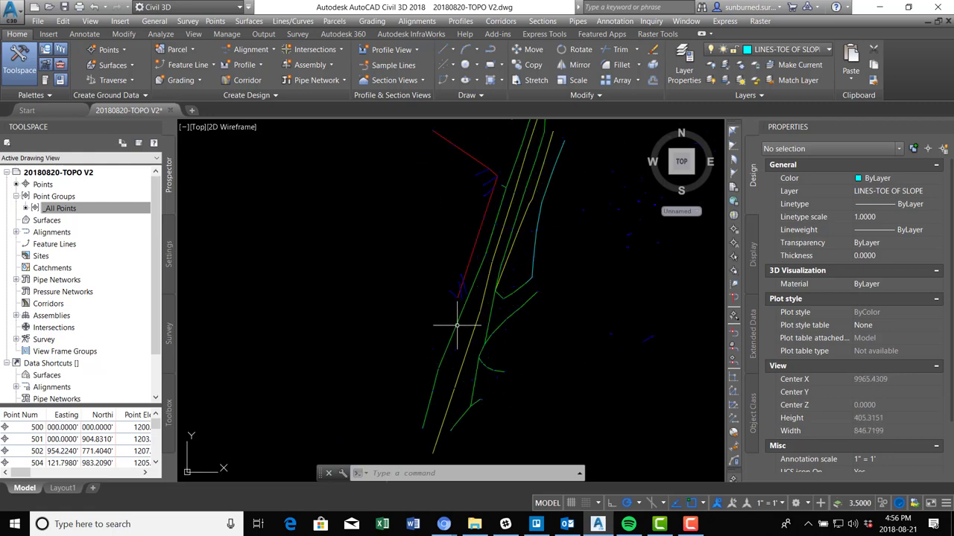
{"action": "scroll", "coordinate": [485, 399], "scroll_direction": "up", "scroll_amount": 2}
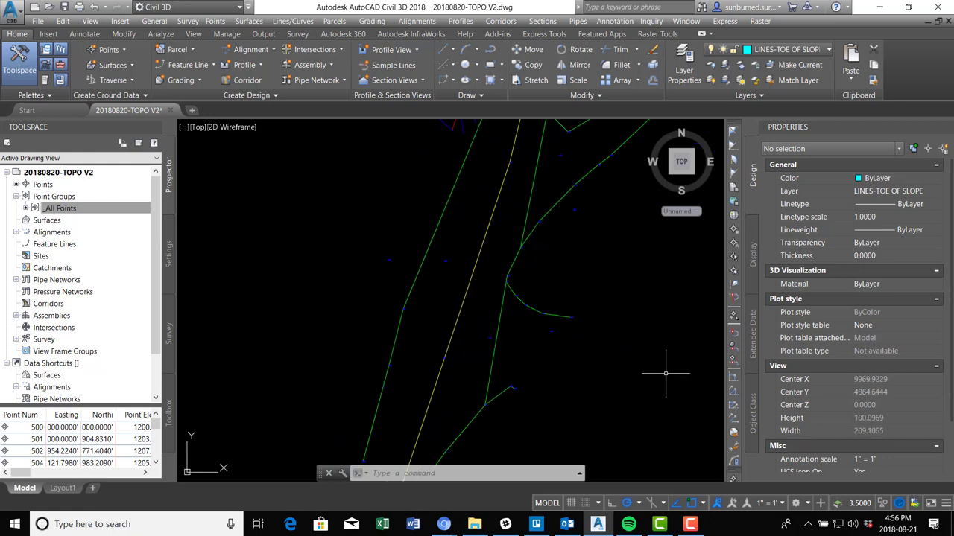